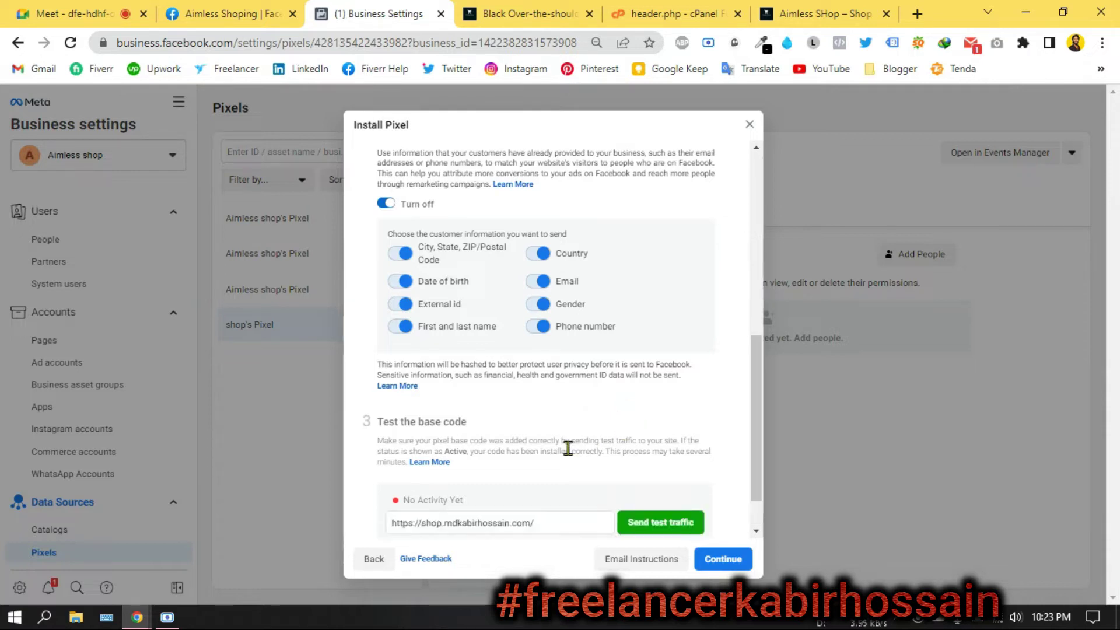
# - Send test traffic to the shop's website to test the pixel's base code
pyautogui.scroll(-1, 562, 453)
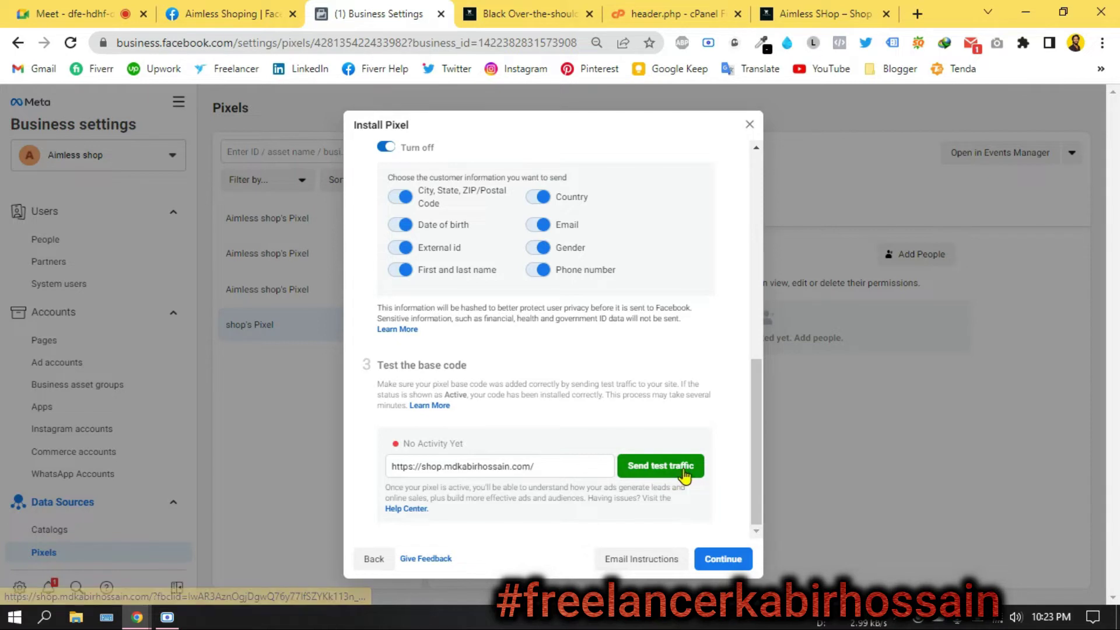
pyautogui.click(653, 470)
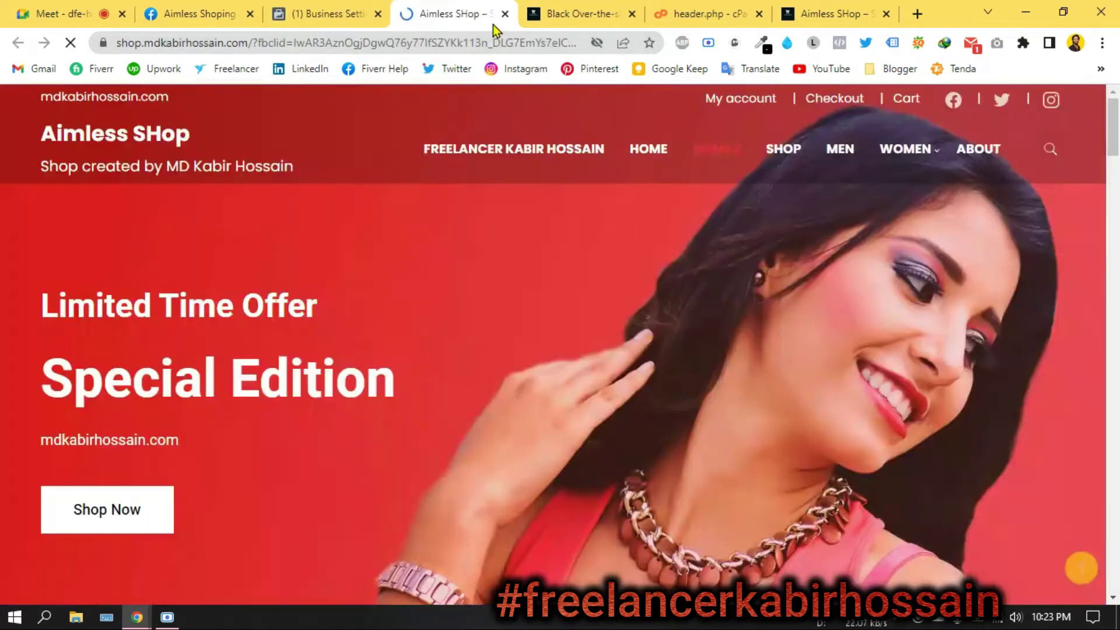
# - Search Google for "facebook pixel helper" in a new browser tab and open the extension's Chrome Web Store page
pyautogui.click(917, 13)
pyautogui.click(507, 43)
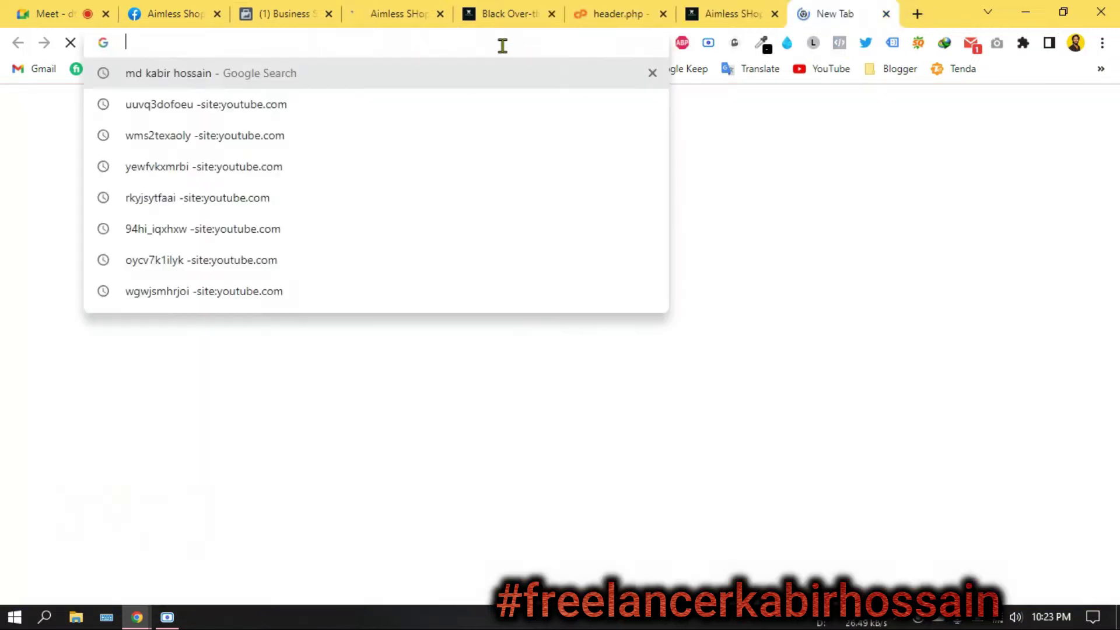
pyautogui.write('p')
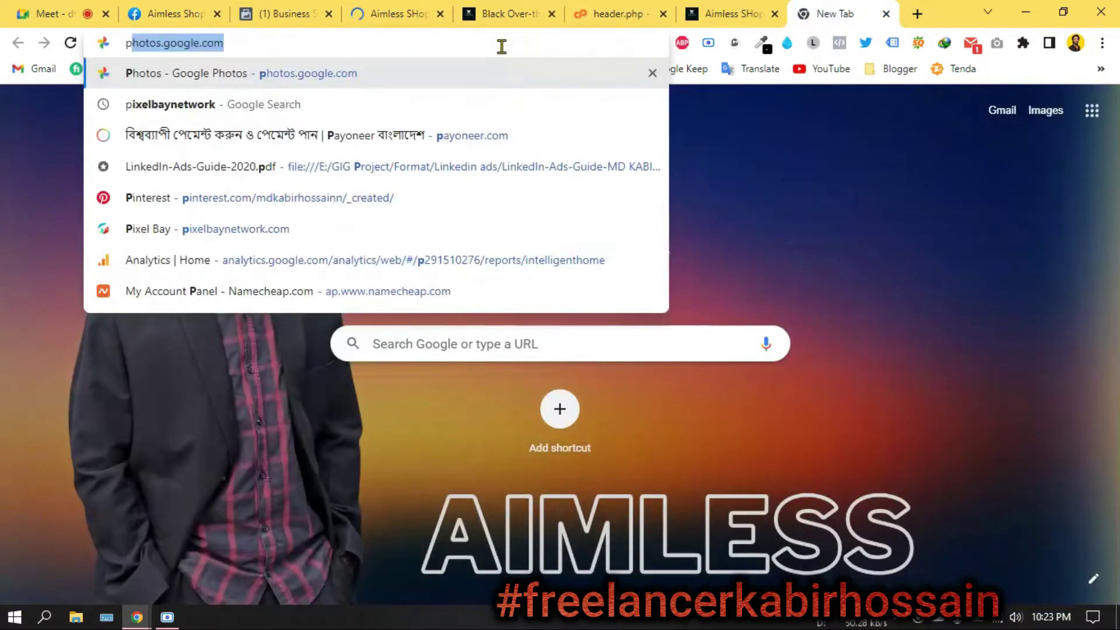
pyautogui.press('BackSpace')
pyautogui.press('BackSpace')
pyautogui.write('faceboo')
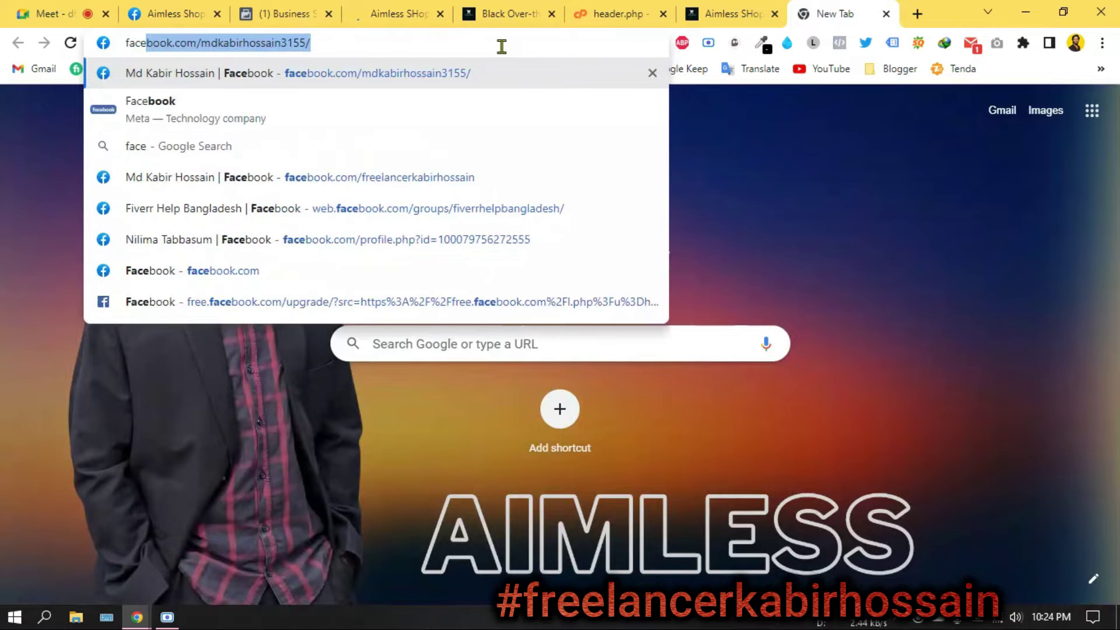
pyautogui.write('k pi')
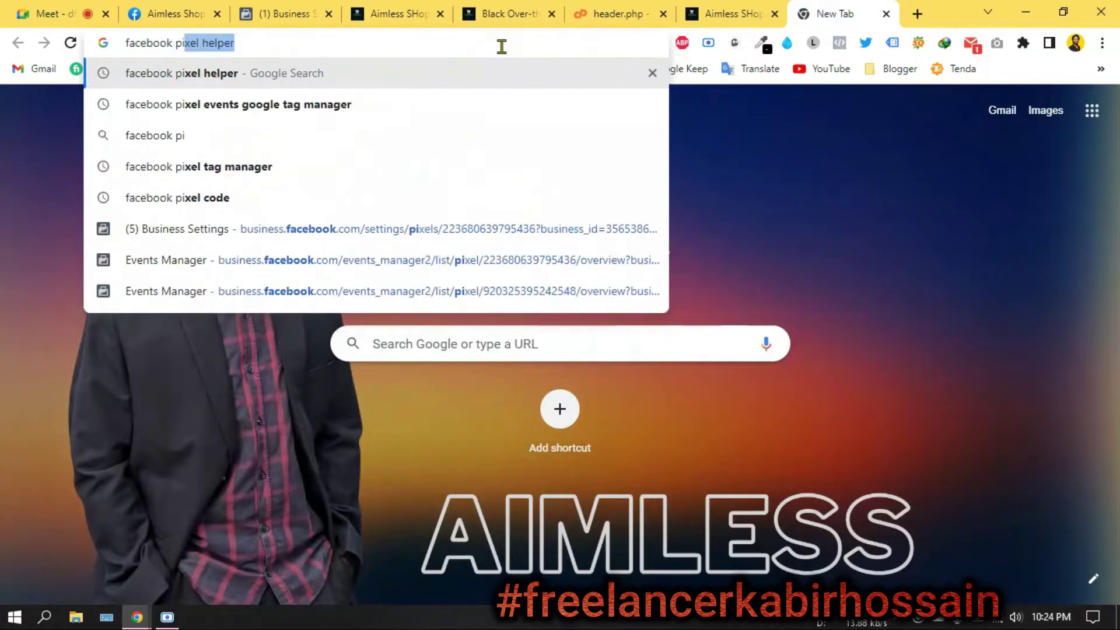
pyautogui.click(355, 77)
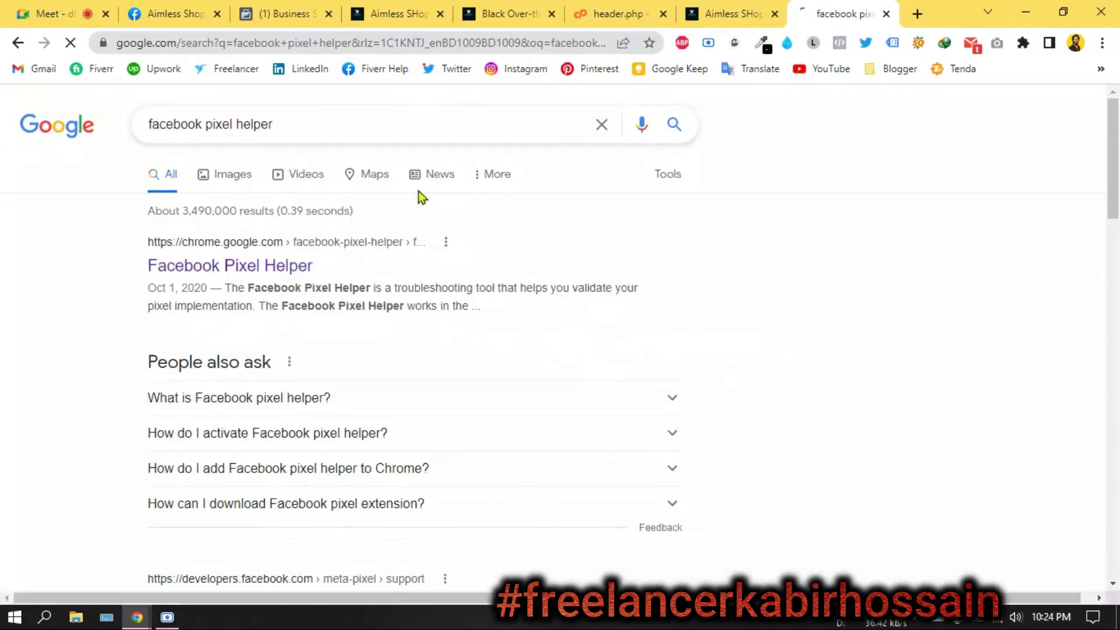
pyautogui.click(273, 265)
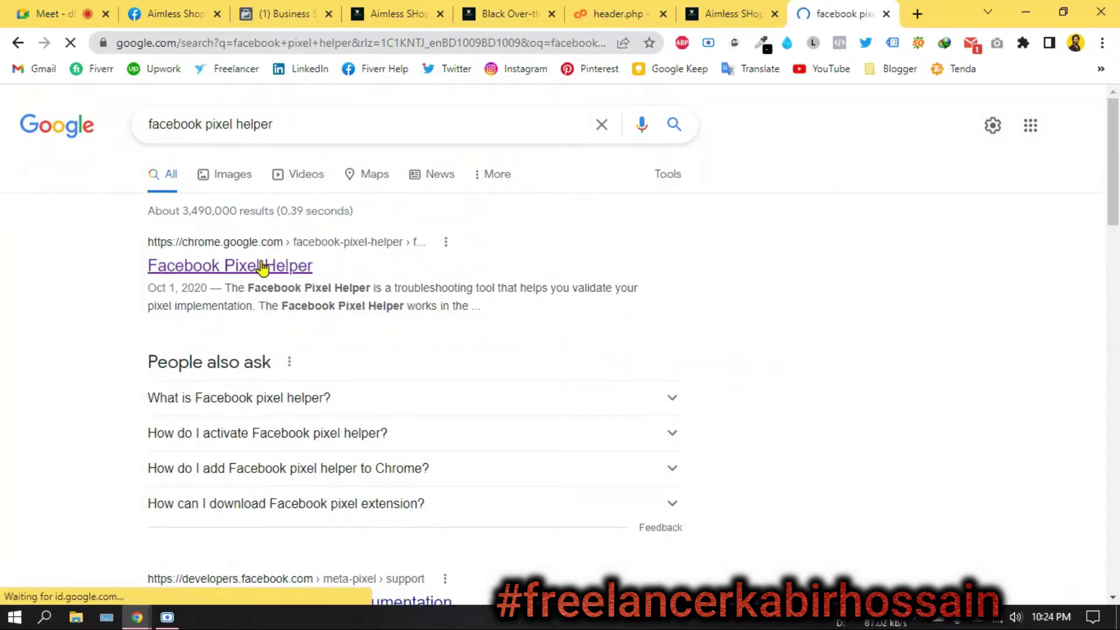
# - Check the base code test status in the Install Pixel dialog of the business settings
pyautogui.click(304, 8)
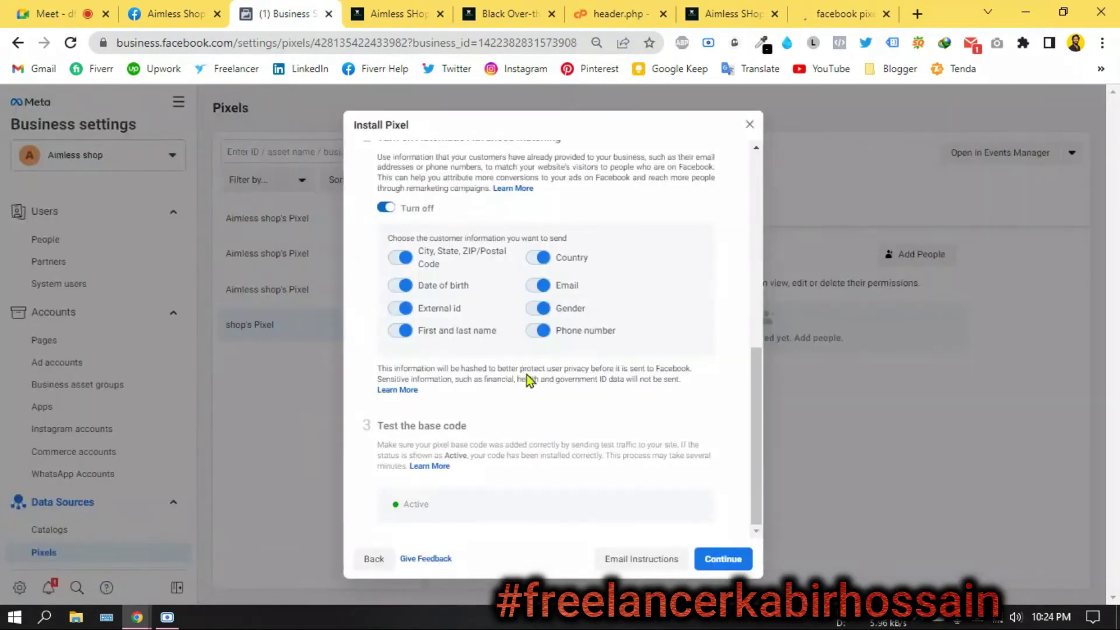
pyautogui.scroll(10, 523, 378)
pyautogui.scroll(-4, 428, 282)
pyautogui.scroll(4, 430, 283)
pyautogui.scroll(-10, 525, 475)
pyautogui.click(394, 12)
pyautogui.click(286, 13)
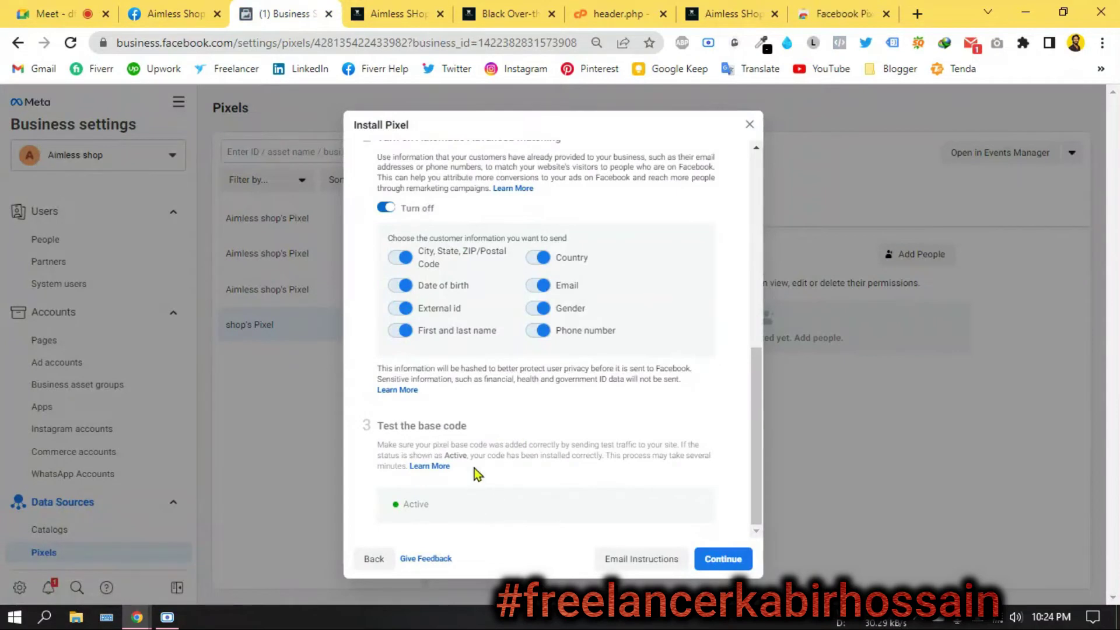
pyautogui.moveTo(467, 426); pyautogui.dragTo(412, 435)
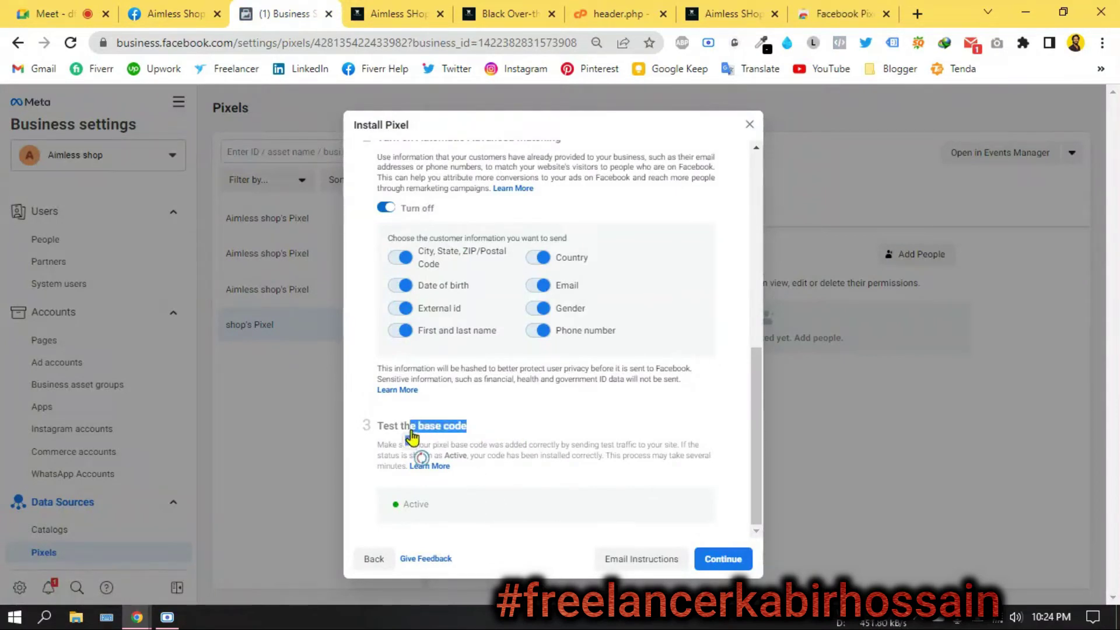
pyautogui.click(454, 434)
# - Look over the shop's homepage, then review the Facebook Pixel Helper extension's page in the Chrome Web Store
pyautogui.click(402, 14)
pyautogui.scroll(-10, 478, 367)
pyautogui.scroll(10, 478, 372)
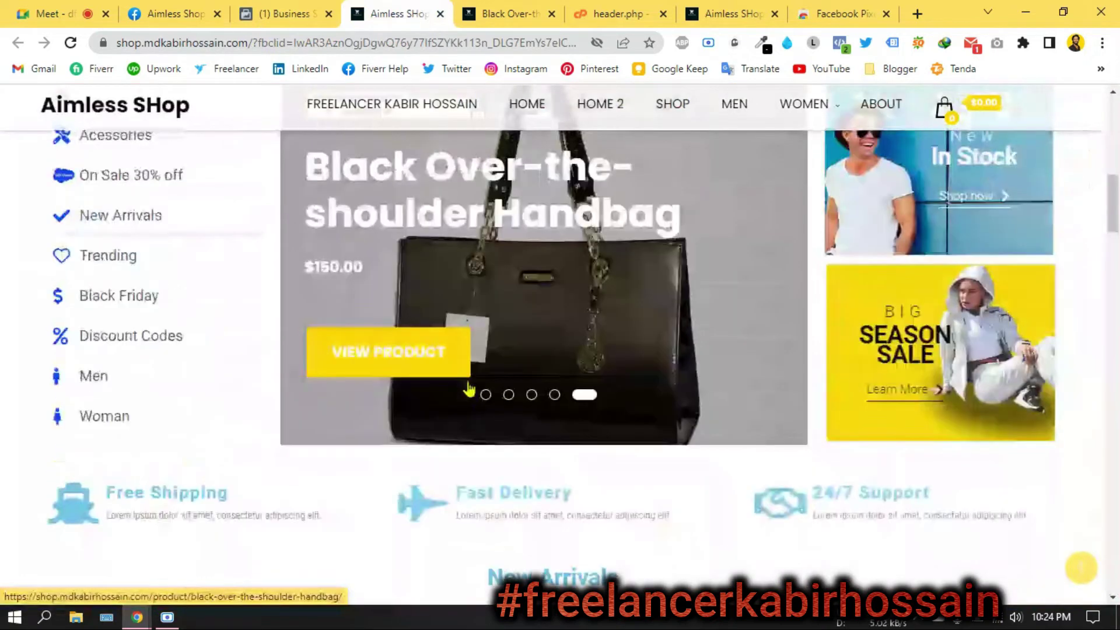
pyautogui.click(280, 14)
pyautogui.click(843, 14)
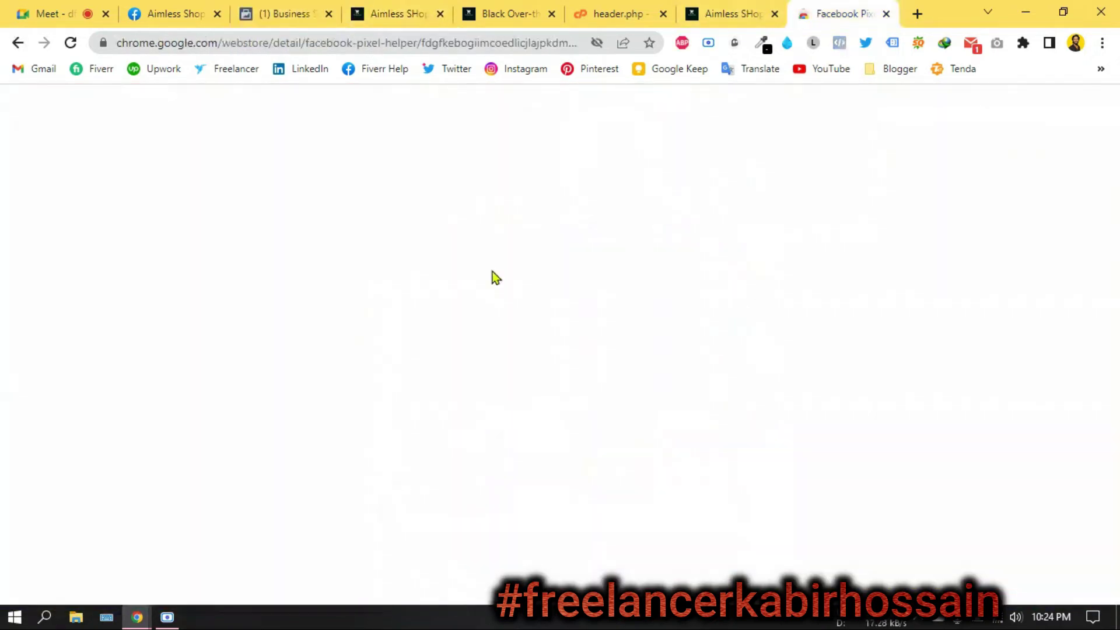
pyautogui.moveTo(434, 226); pyautogui.dragTo(210, 220)
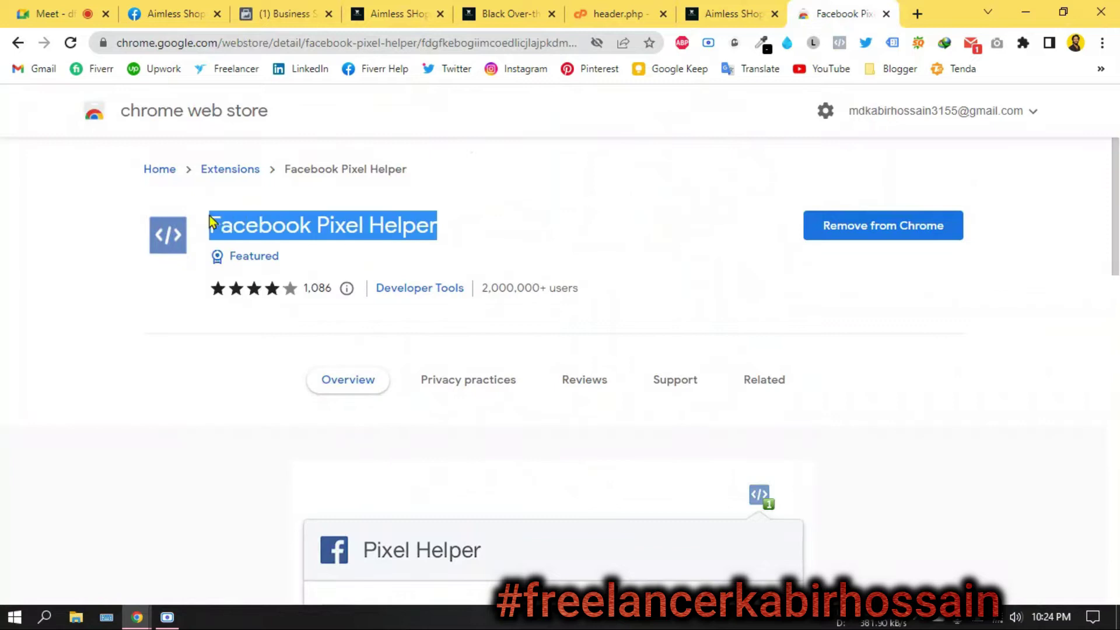
pyautogui.click(564, 218)
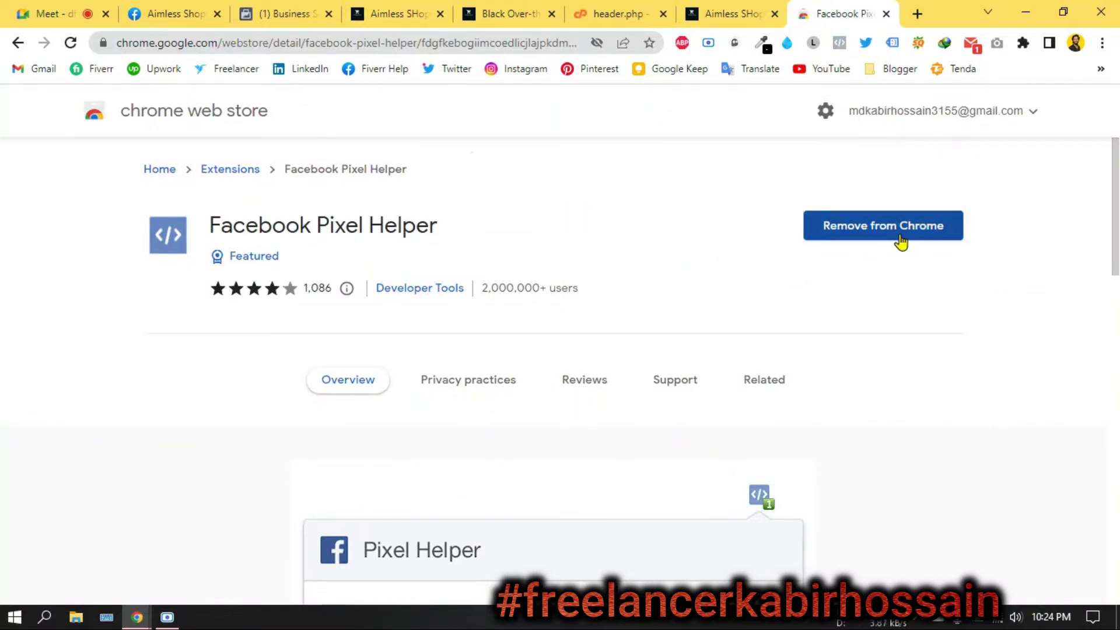
pyautogui.scroll(-4, 569, 331)
pyautogui.scroll(4, 568, 331)
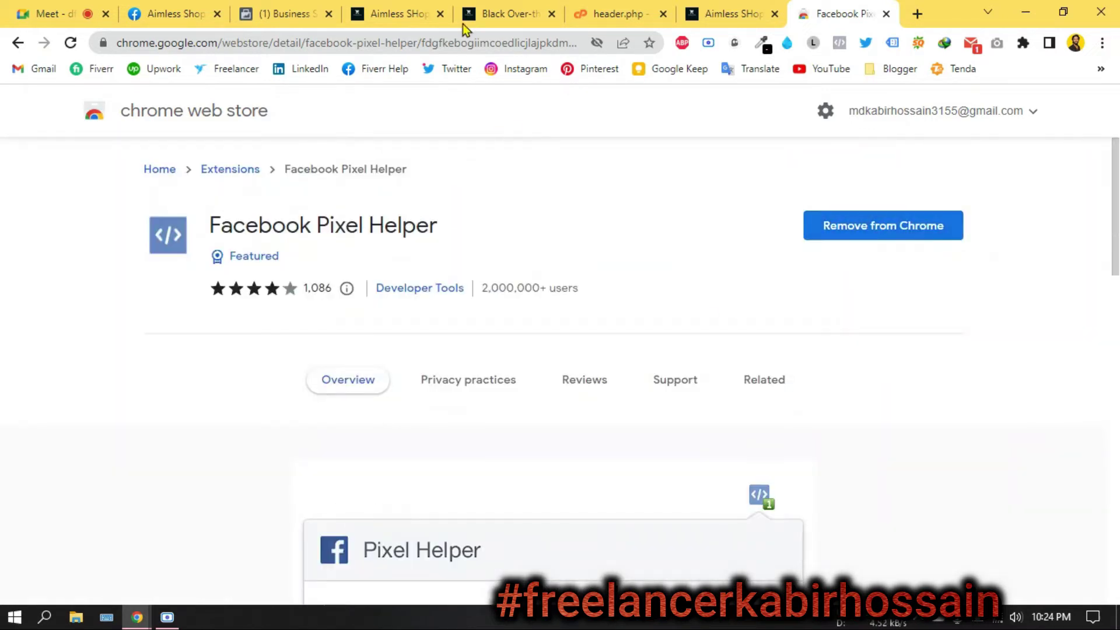
# - Run Facebook Pixel Helper on the shop's homepage and inspect the details of the PageView event
pyautogui.click(423, 13)
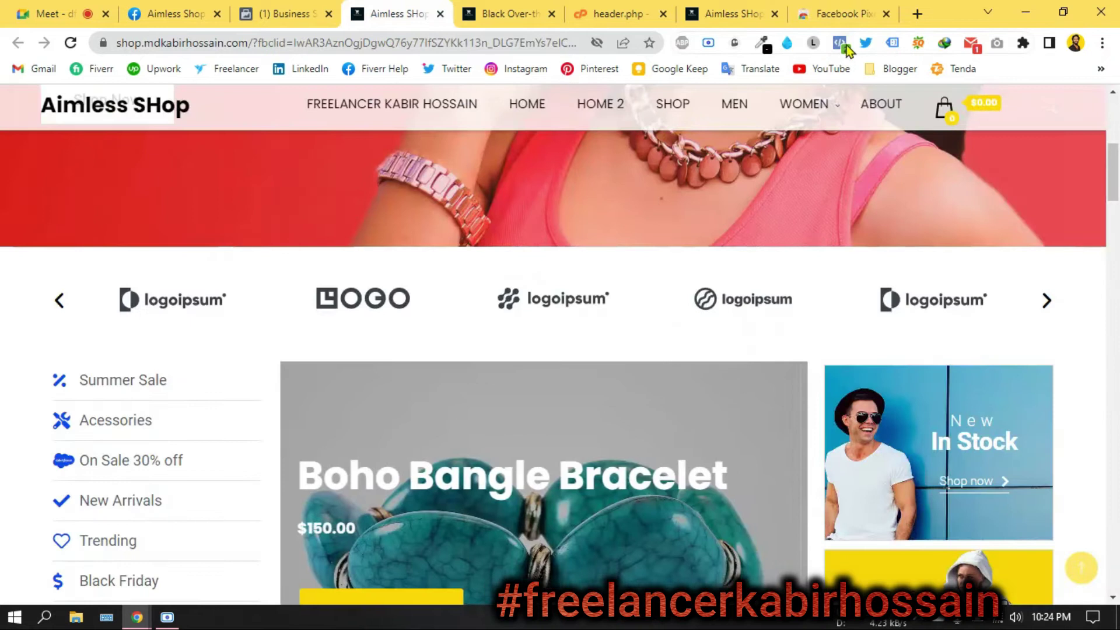
pyautogui.click(844, 12)
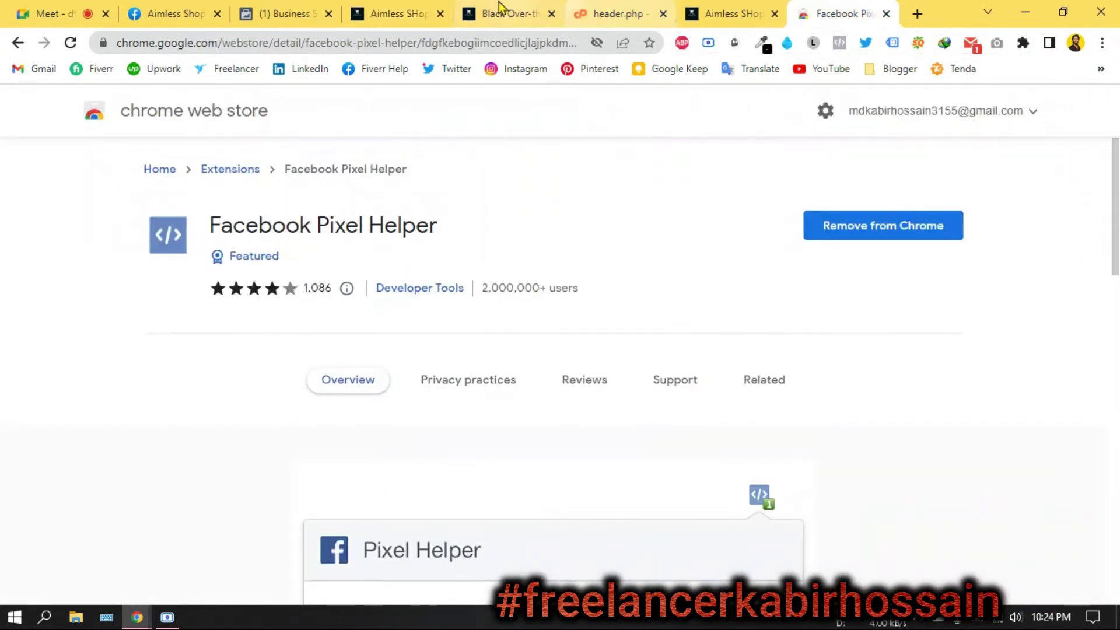
pyautogui.click(432, 13)
pyautogui.click(838, 43)
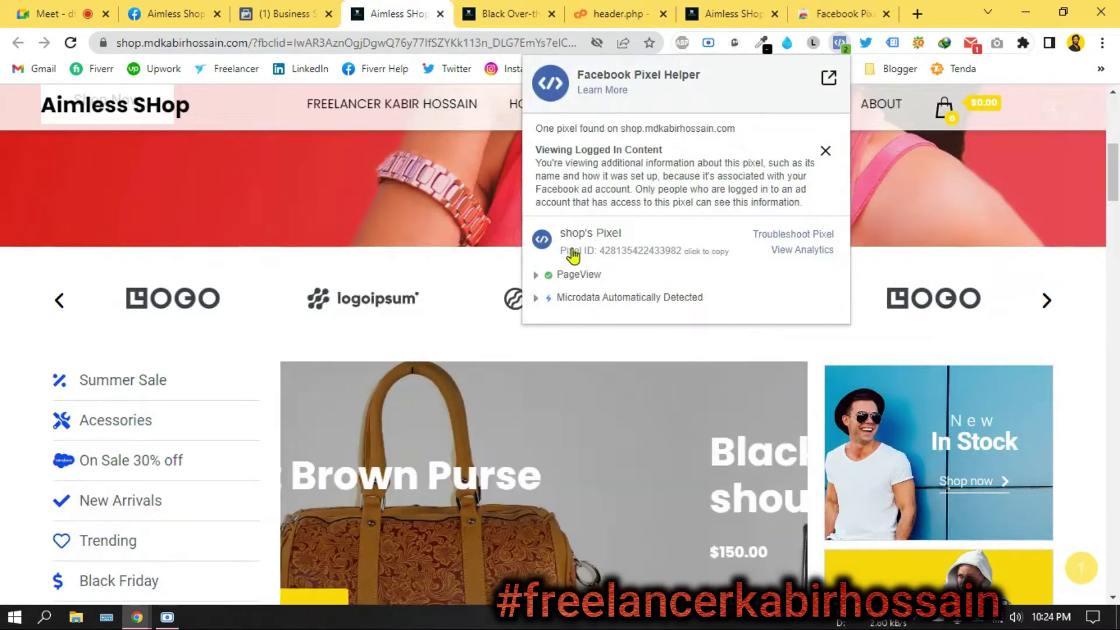
pyautogui.click(537, 275)
pyautogui.click(537, 275)
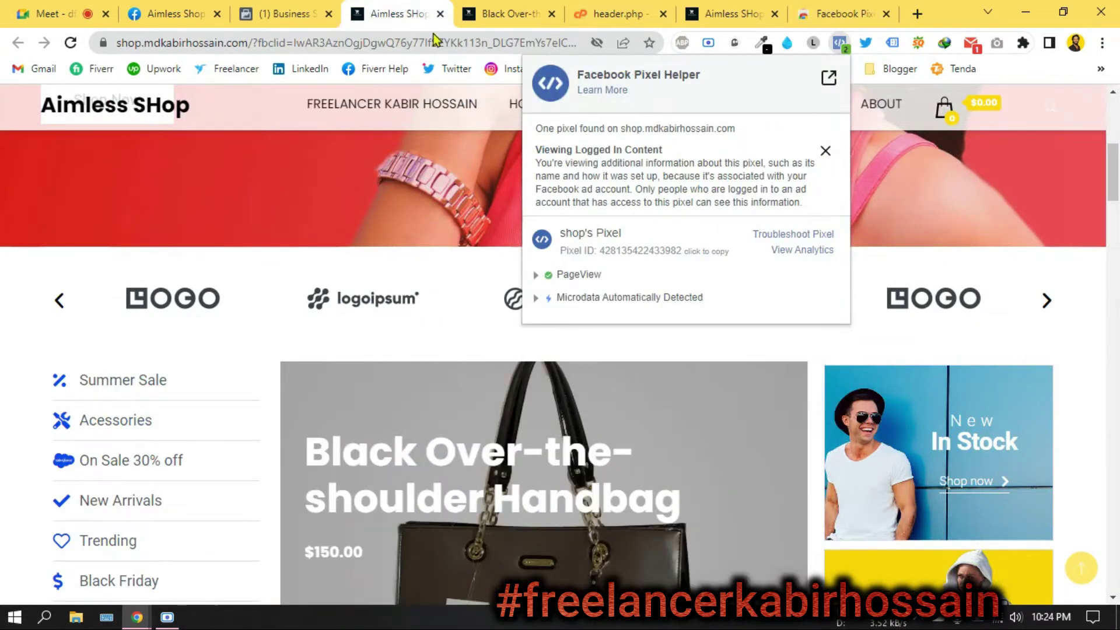
# - Continue the pixel installation in the business settings to the Add Event Code stage
pyautogui.click(277, 8)
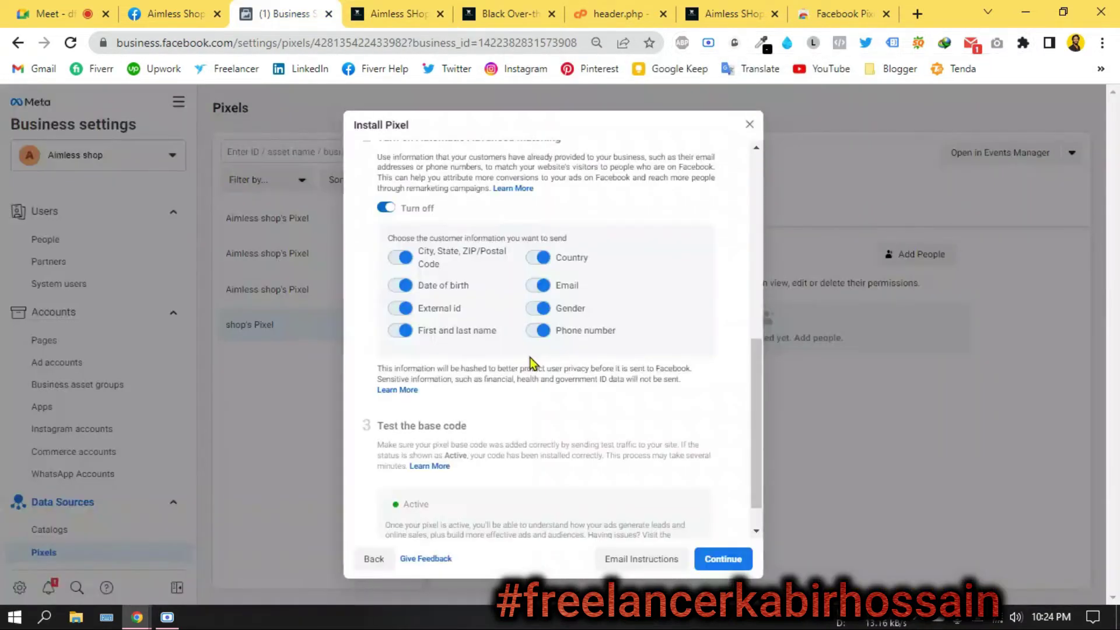
pyautogui.scroll(-1, 542, 355)
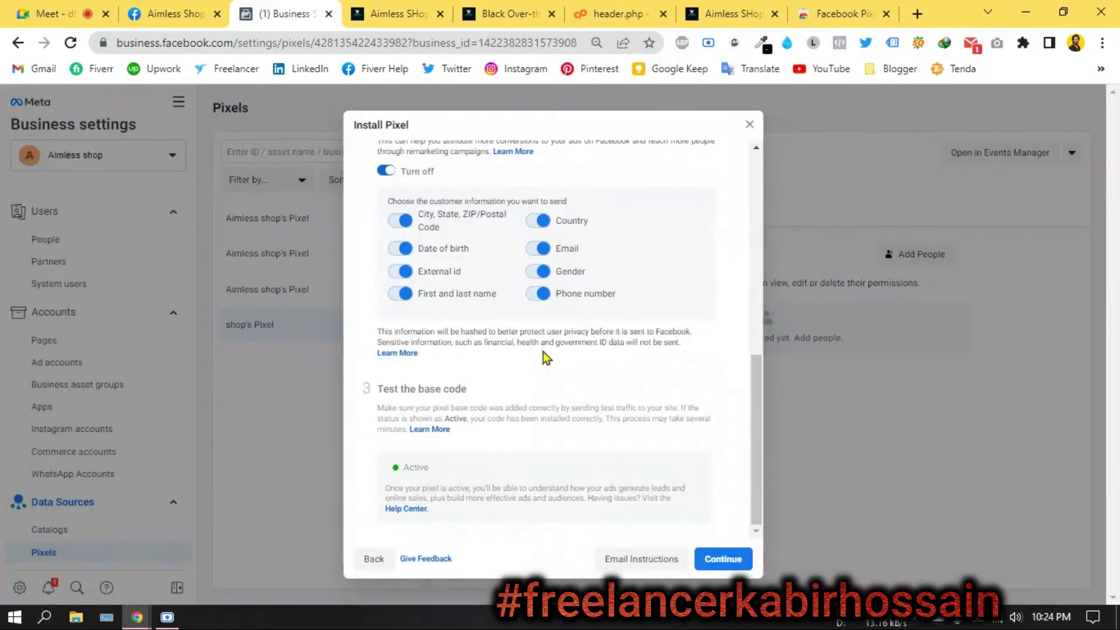
pyautogui.click(722, 567)
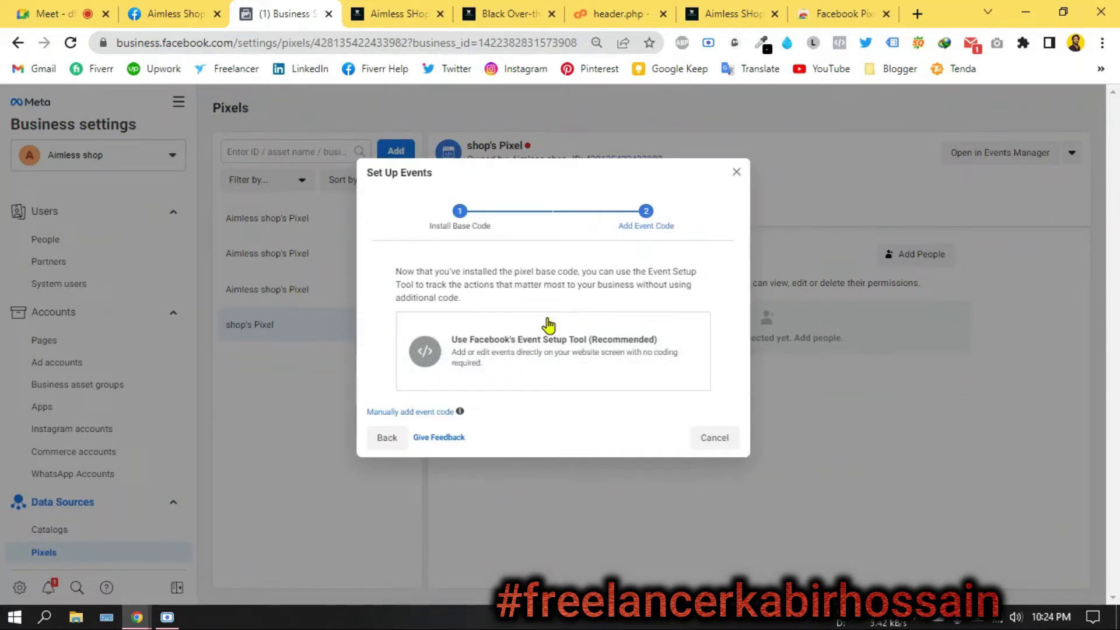
# - Examine the New Arrivals, Top Rated and Featured Products sections on the shop's homepage
pyautogui.click(491, 362)
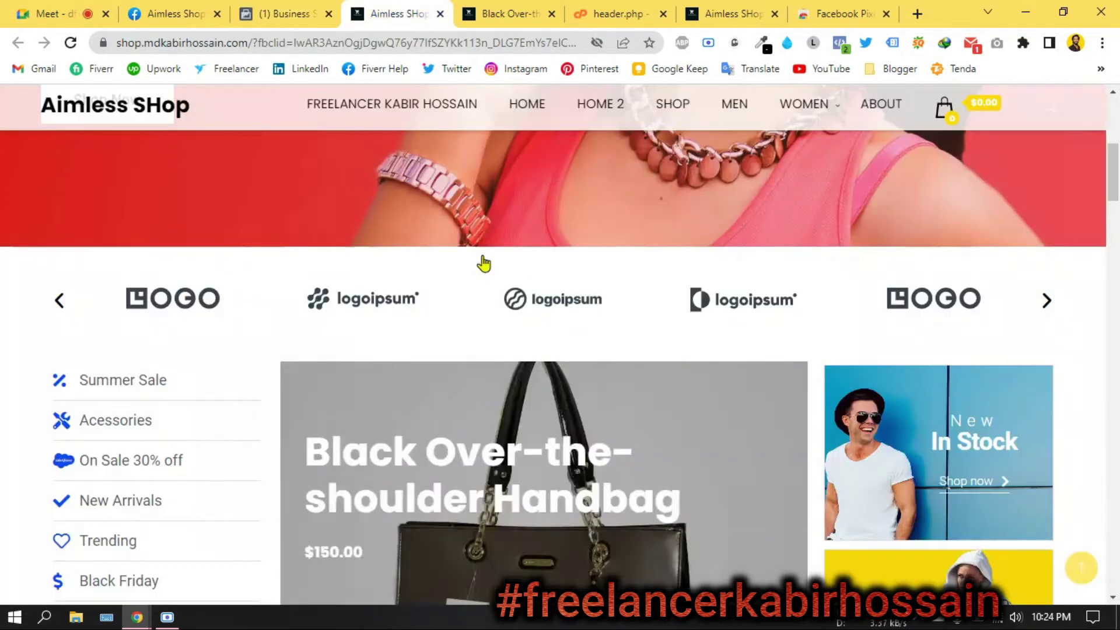
pyautogui.scroll(-10, 520, 346)
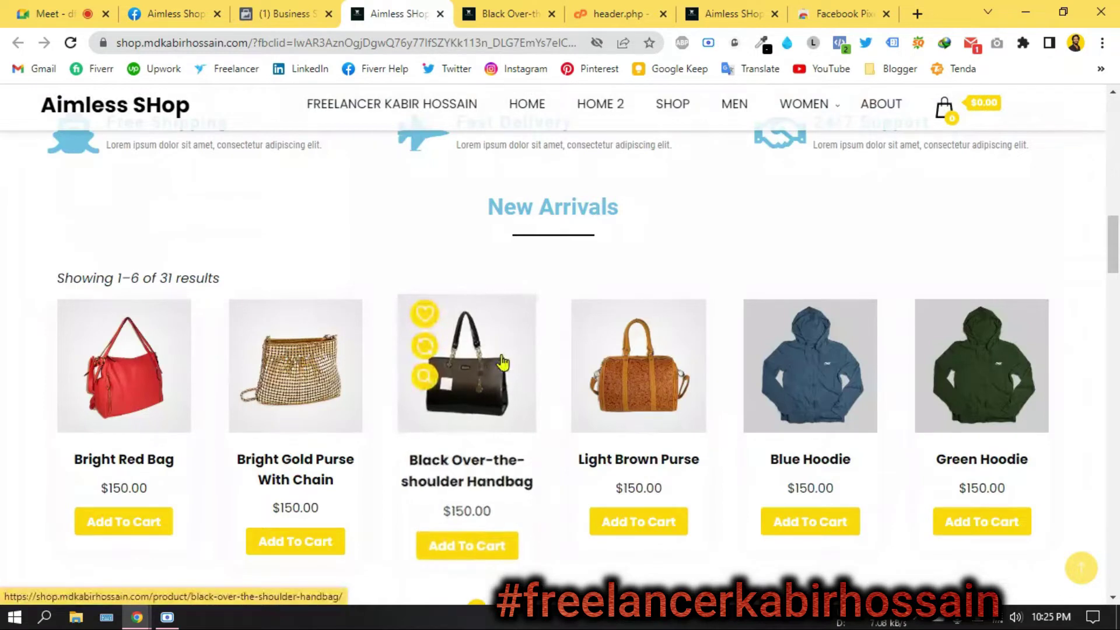
pyautogui.scroll(-3, 503, 363)
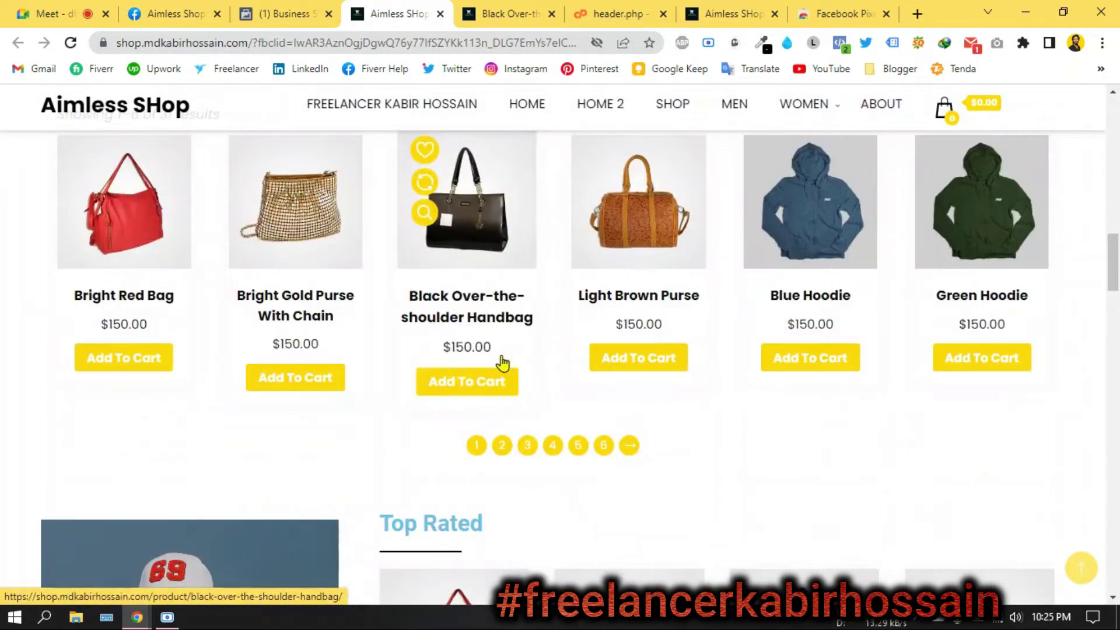
pyautogui.scroll(-4, 519, 359)
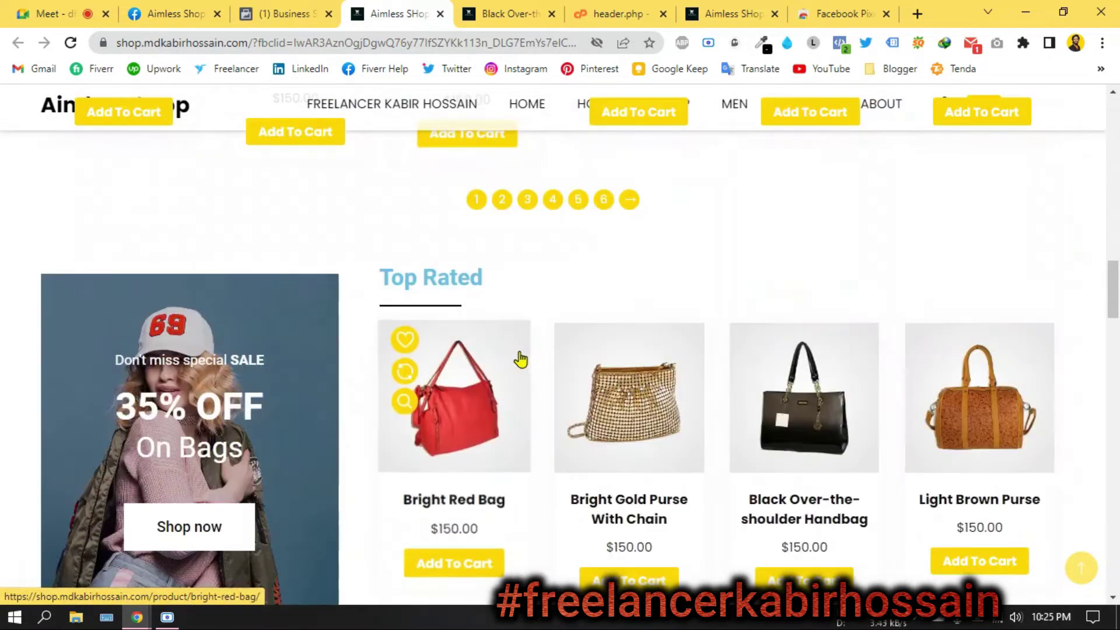
pyautogui.scroll(-7, 518, 360)
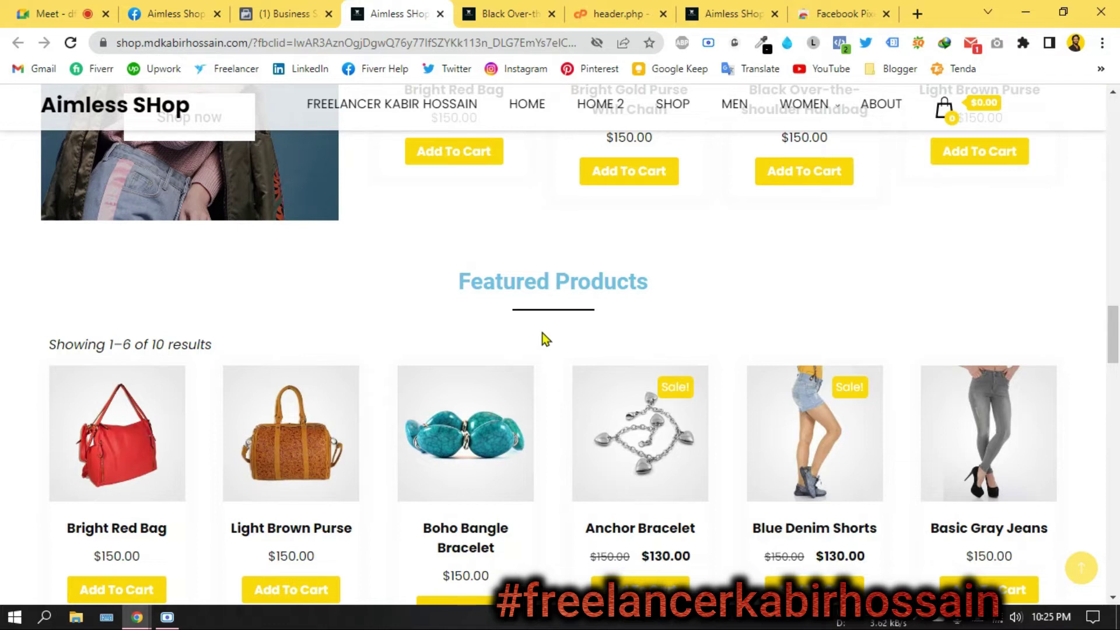
# - Choose Facebook's Event Setup Tool for the pixel, paste the shop's website URL and open the website
pyautogui.click(280, 13)
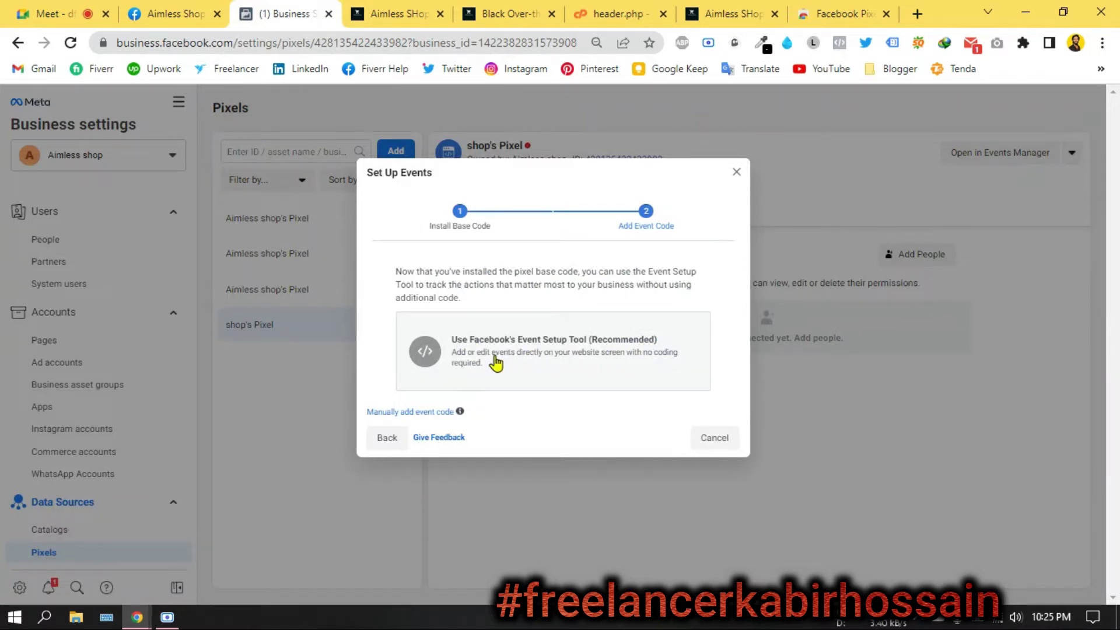
pyautogui.click(570, 354)
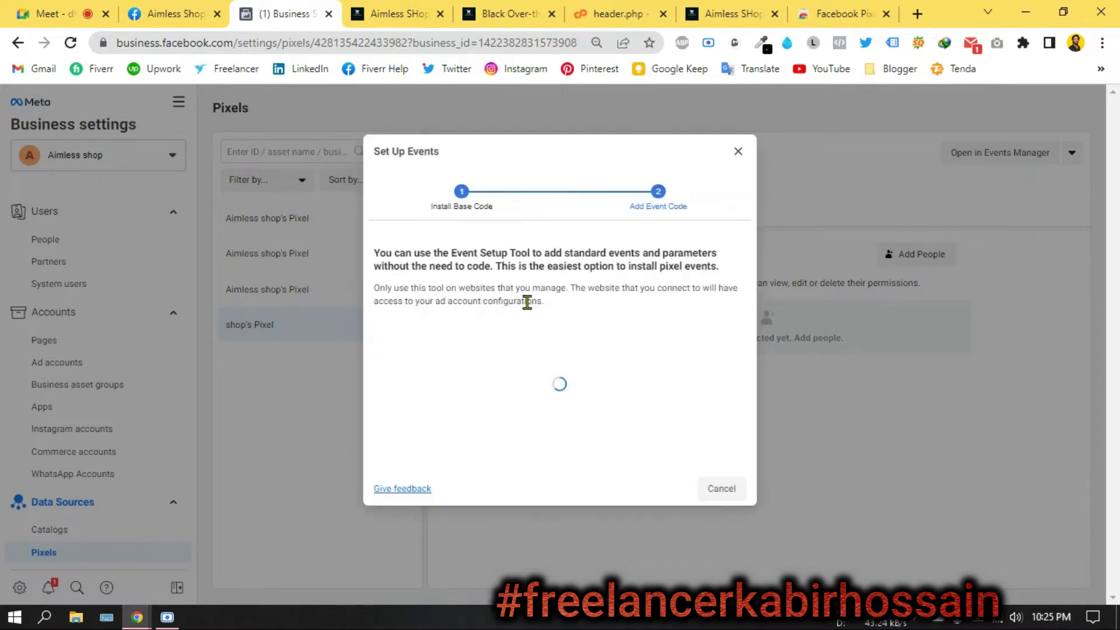
pyautogui.click(446, 381)
pyautogui.rightClick(448, 376)
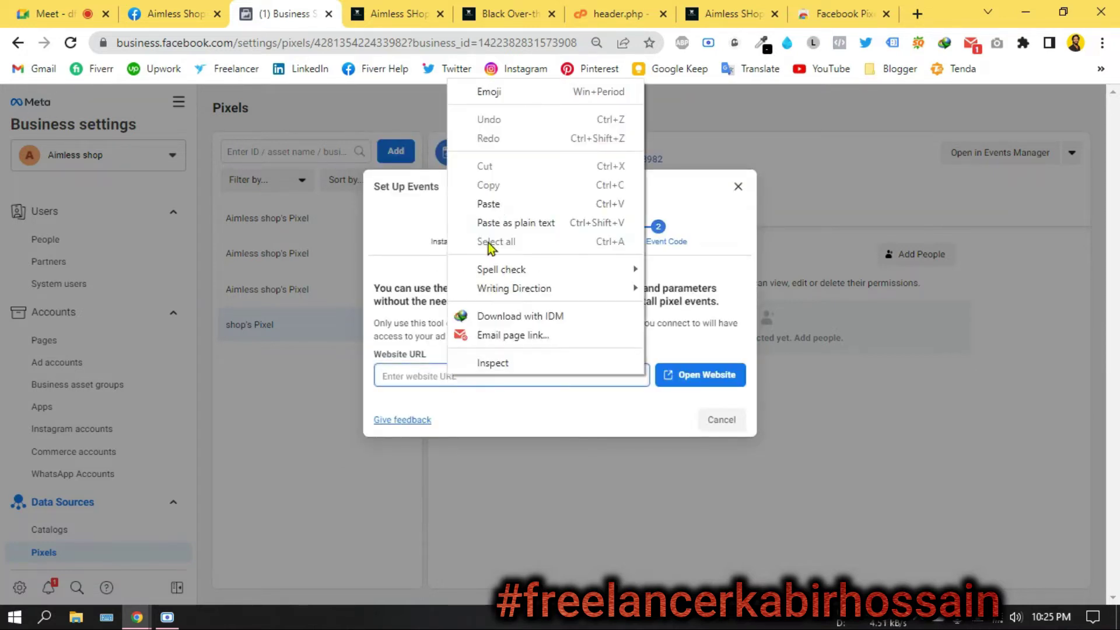
pyautogui.click(500, 205)
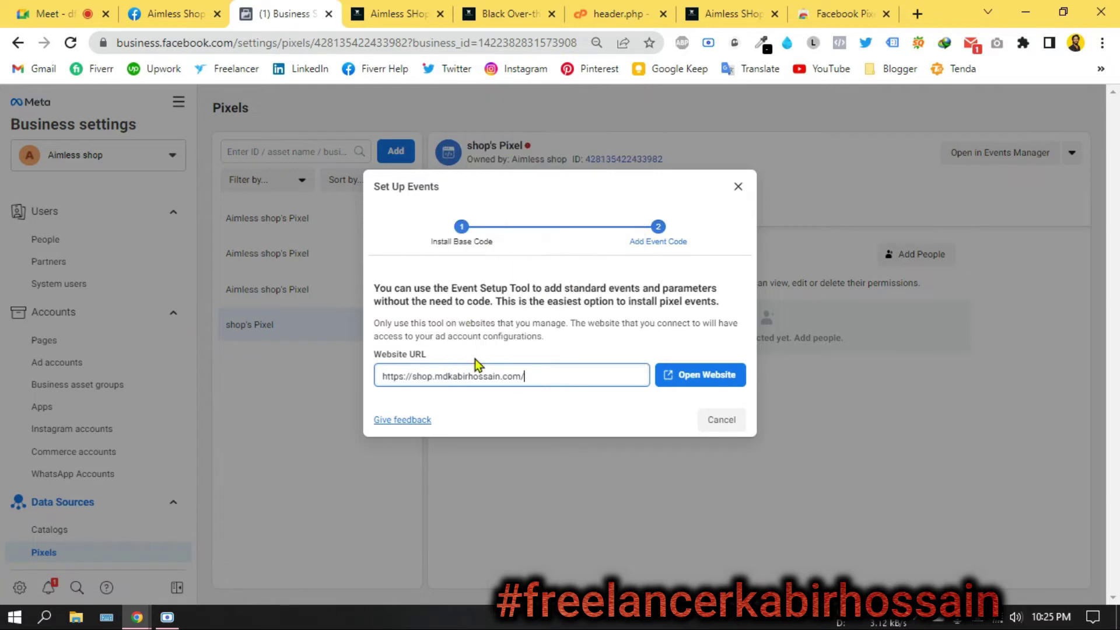
pyautogui.click(696, 383)
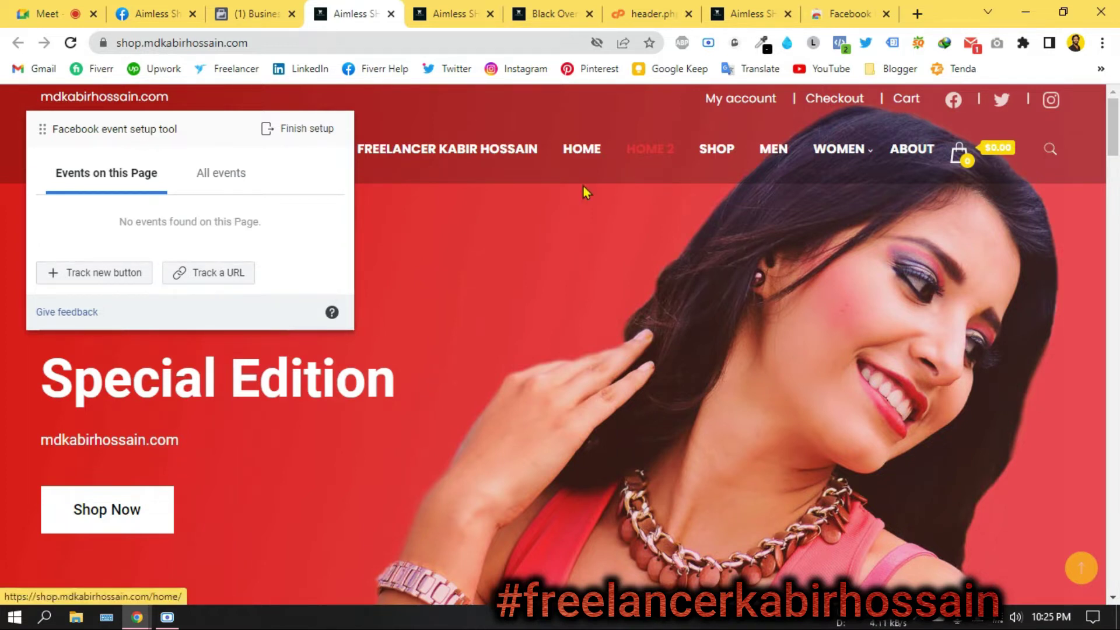
pyautogui.scroll(-15, 539, 202)
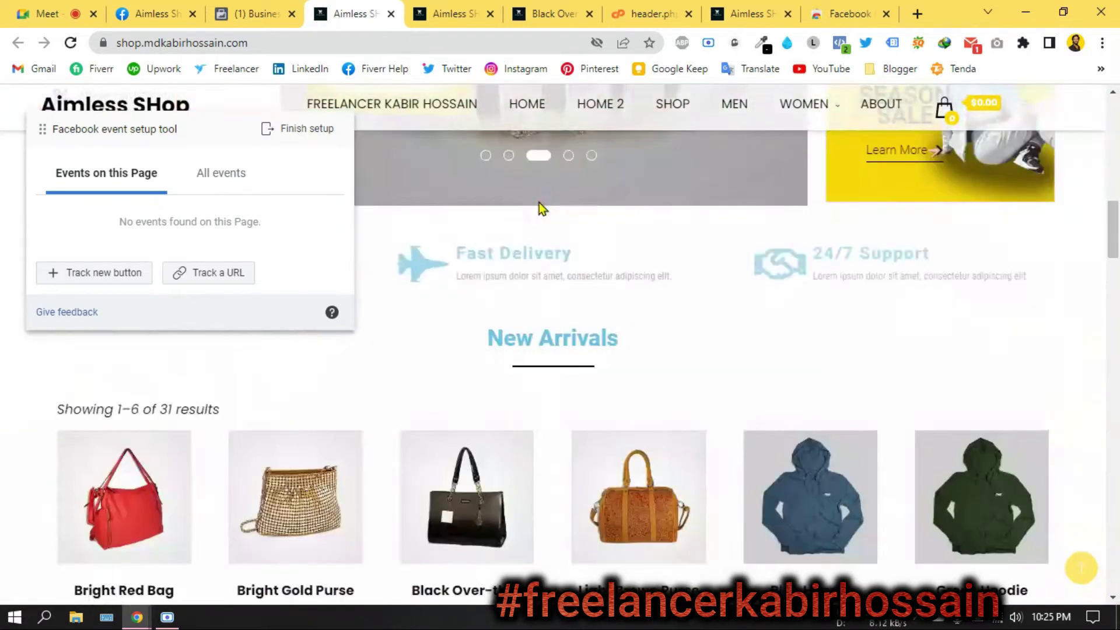
pyautogui.scroll(-4, 505, 241)
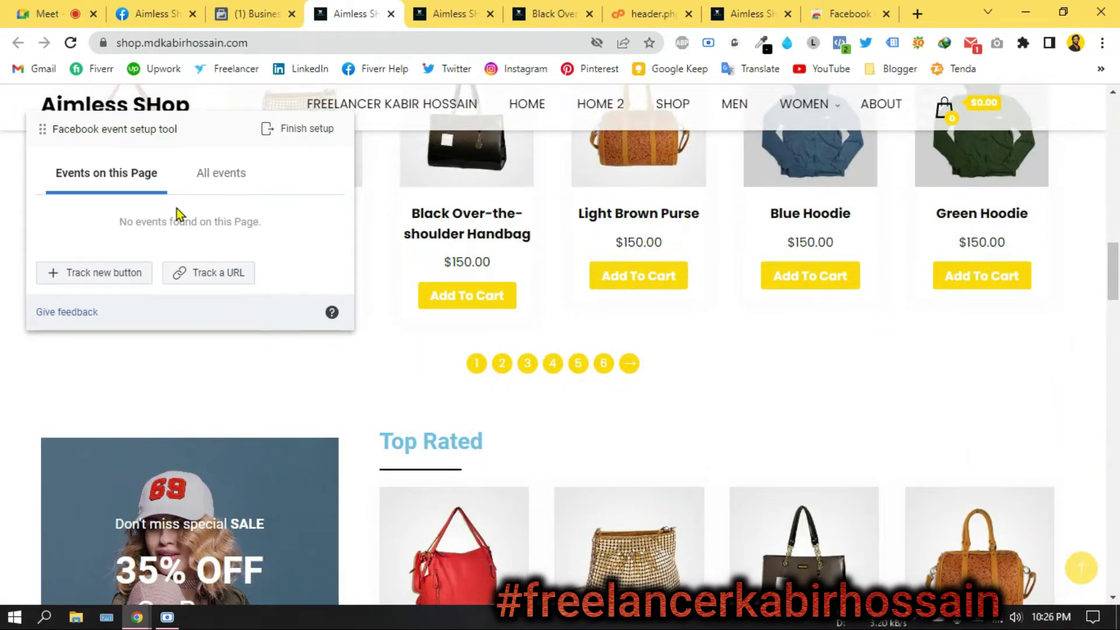
# - Switch to the Google Meet call, admit the waiting participant and return to the shop page with the event setup tool
pyautogui.click(47, 13)
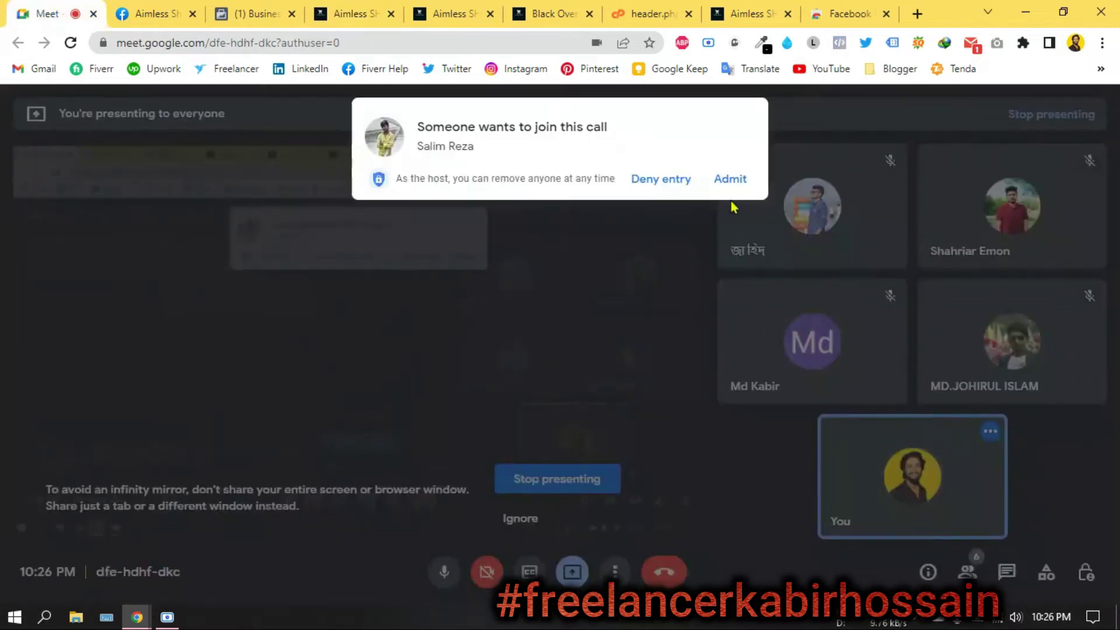
pyautogui.click(730, 178)
pyautogui.click(407, 13)
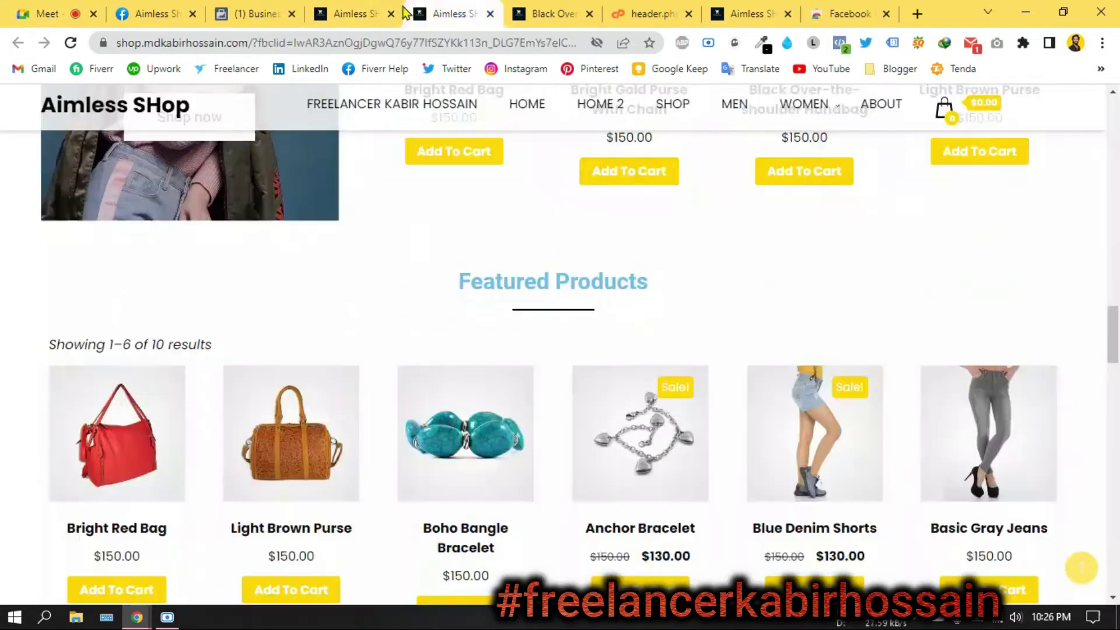
pyautogui.click(401, 13)
# - Open the Black Over-the-shoulder Handbag product page from the New Arrivals section of the shop's homepage
pyautogui.scroll(5, 484, 565)
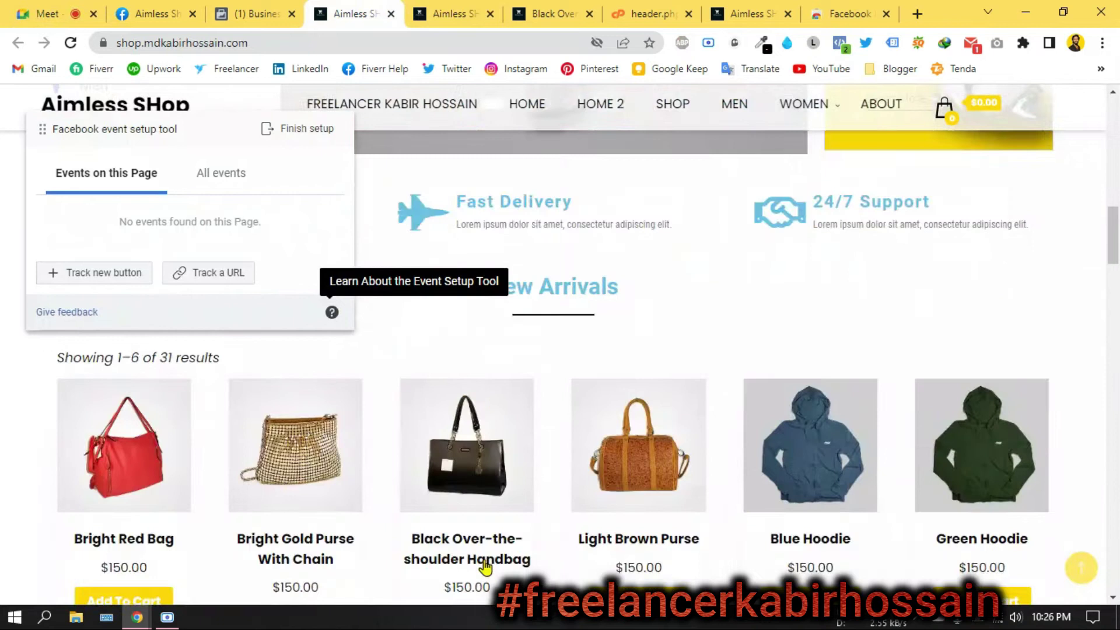
pyautogui.scroll(10, 484, 563)
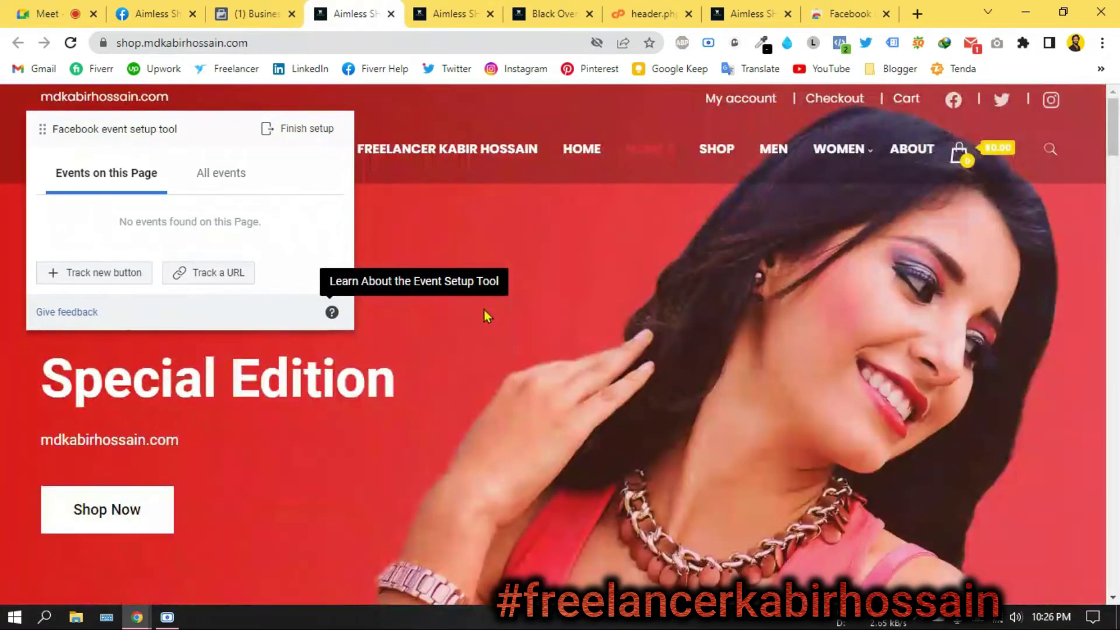
pyautogui.scroll(-8, 449, 210)
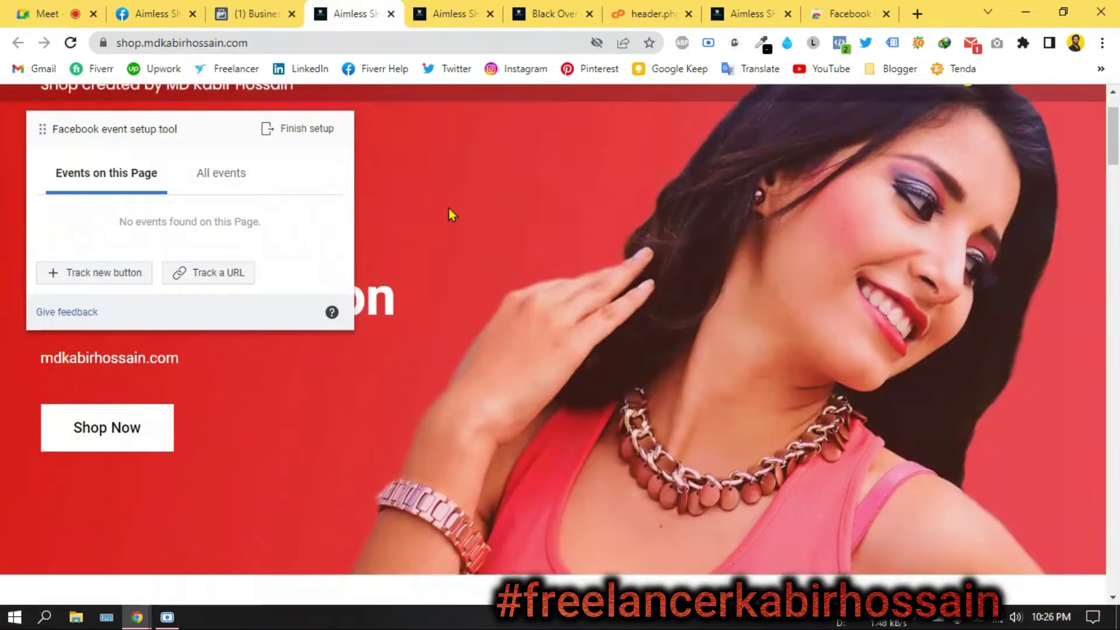
pyautogui.scroll(-8, 495, 239)
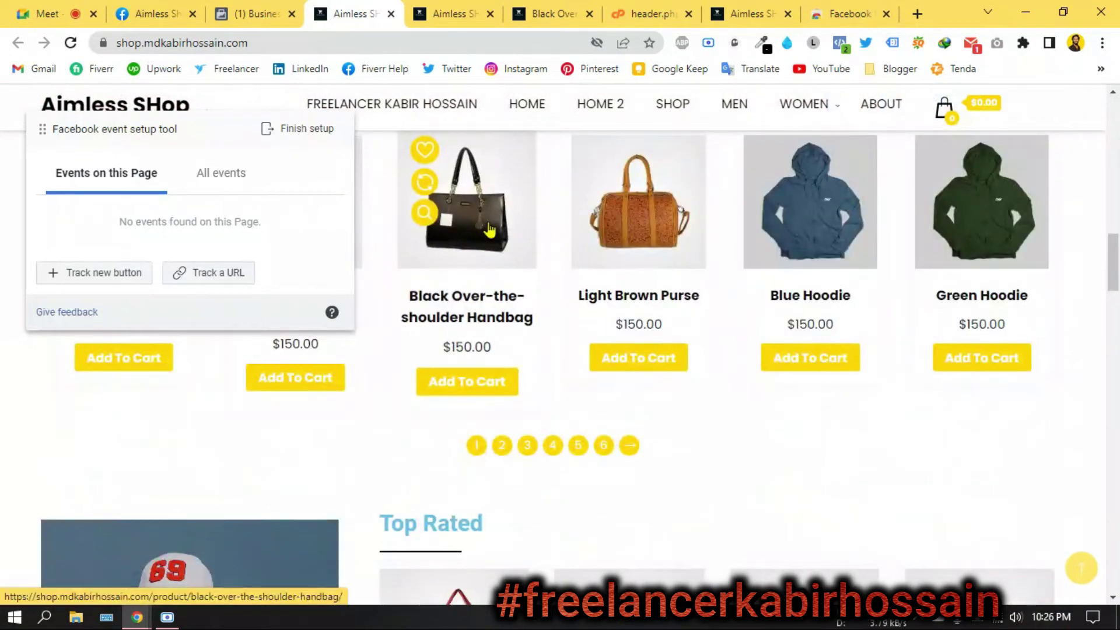
pyautogui.click(489, 230)
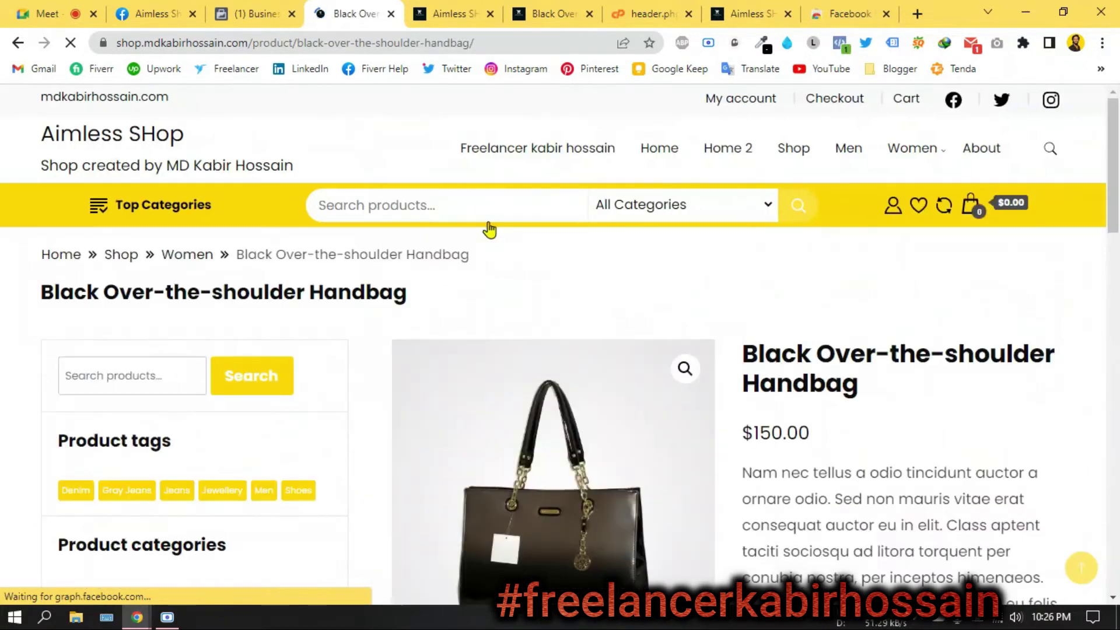
# - Look over the handbag's product page and check the event setup tool's list of all events
pyautogui.scroll(-3, 488, 222)
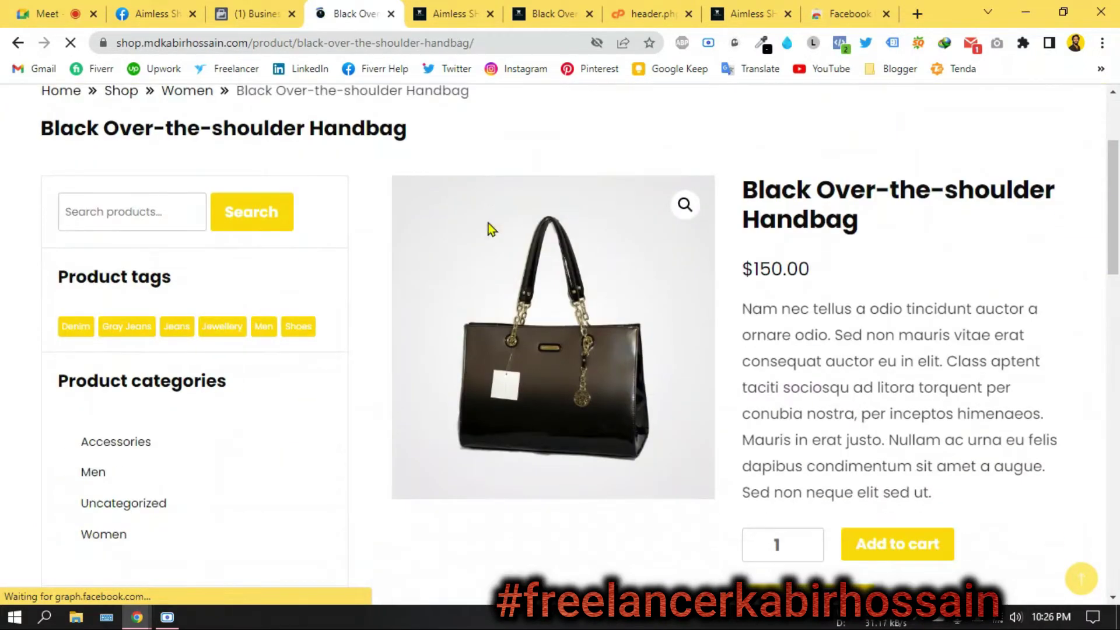
pyautogui.scroll(-4, 490, 227)
pyautogui.scroll(5, 509, 241)
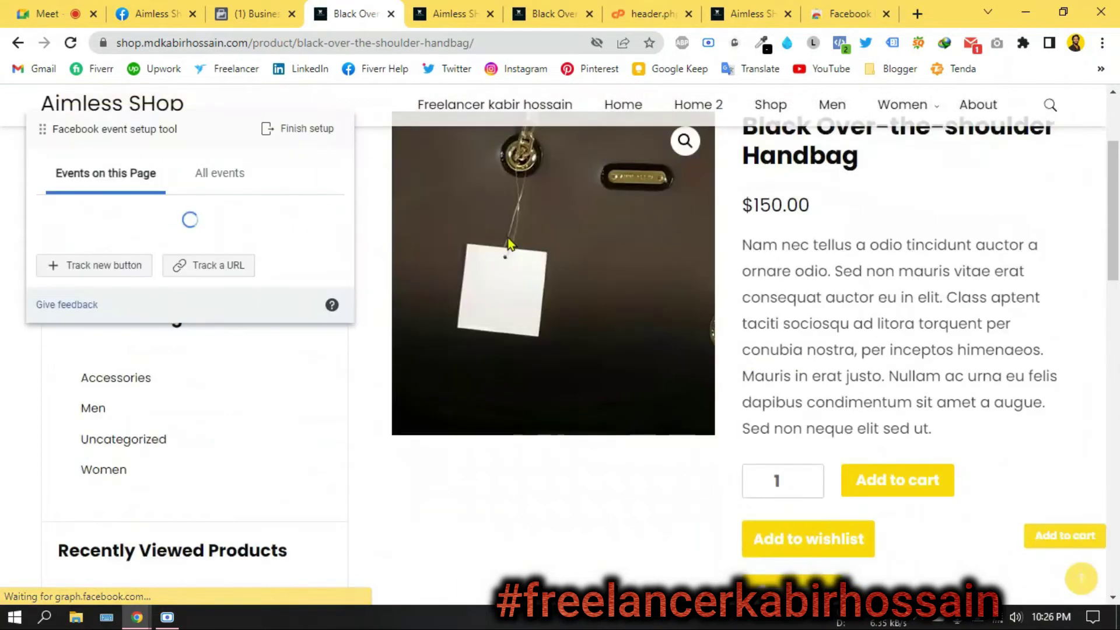
pyautogui.scroll(-2, 525, 385)
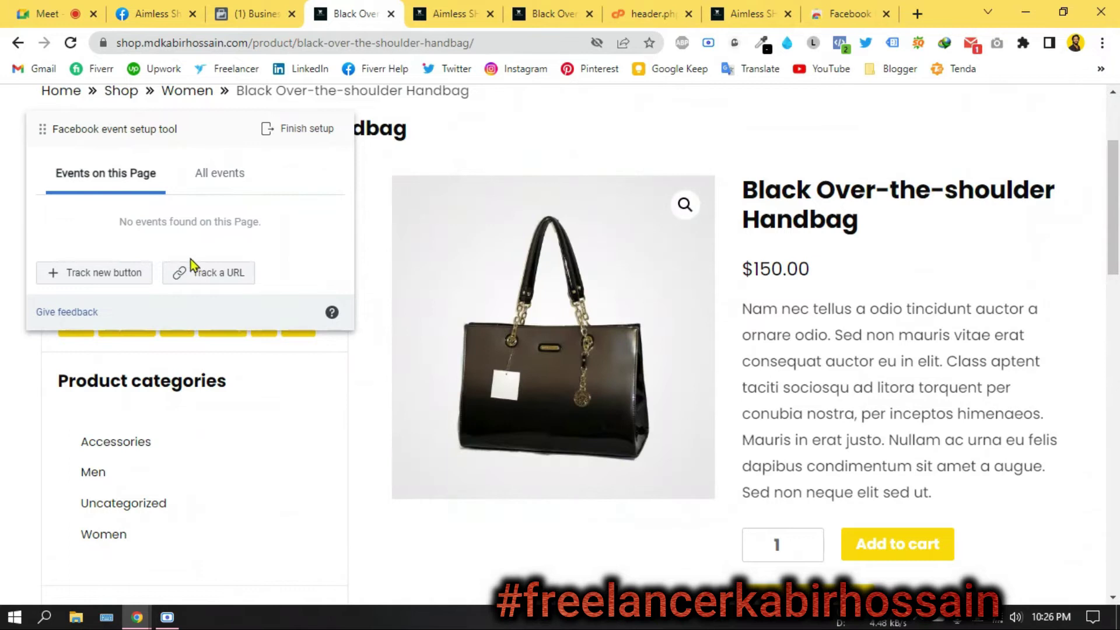
pyautogui.click(222, 175)
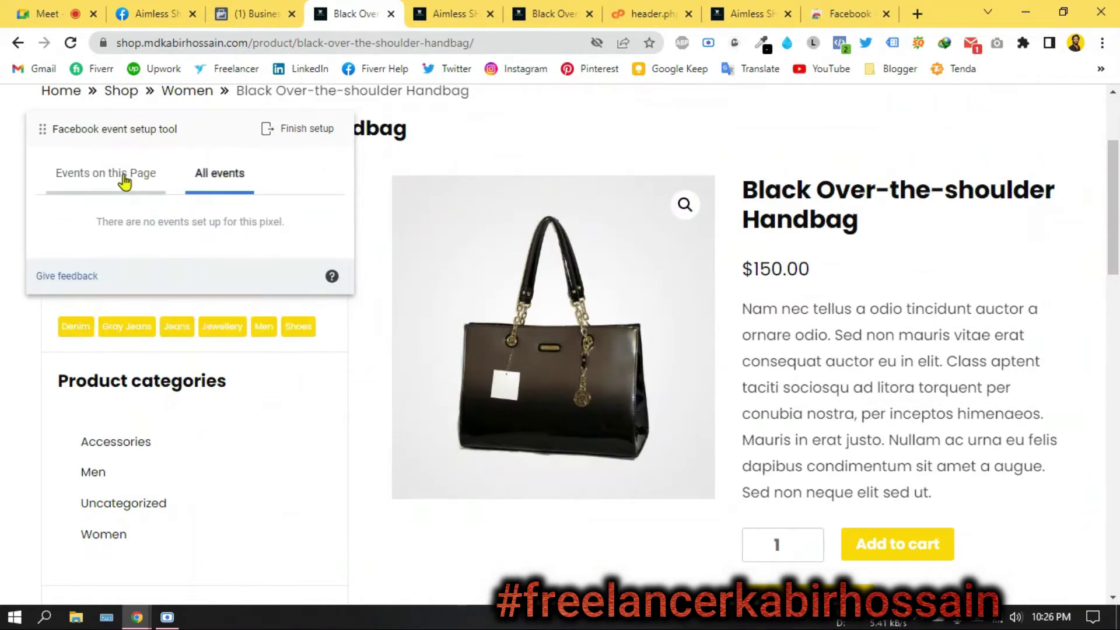
pyautogui.click(125, 178)
# - Start tracking a new button and choose the handbag's Add to cart button beside the quantity field
pyautogui.click(107, 274)
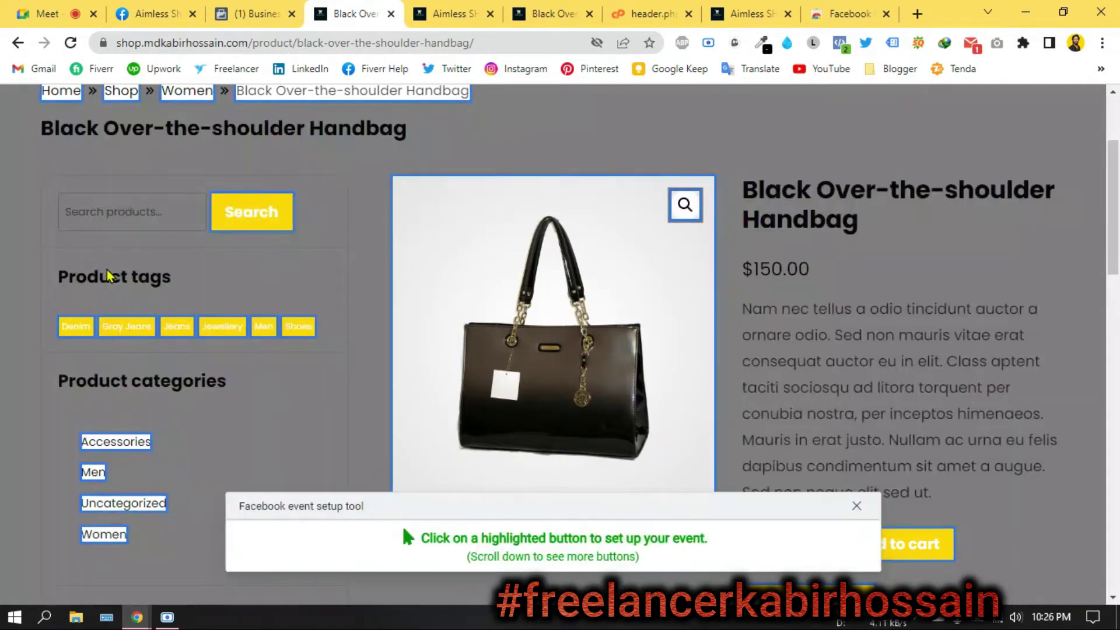
pyautogui.scroll(1, 341, 248)
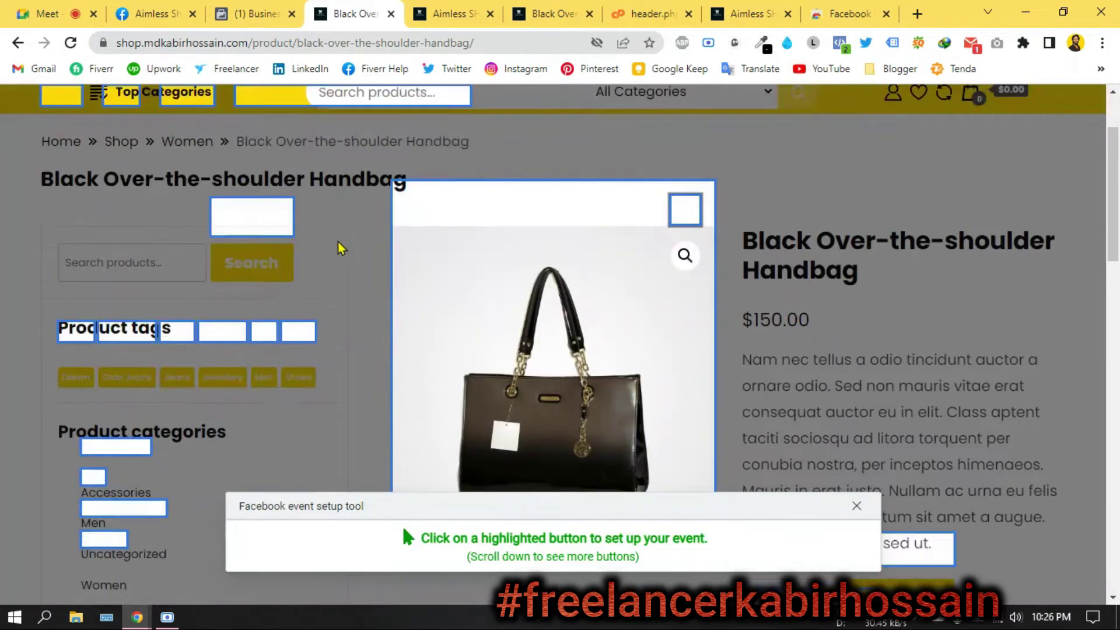
pyautogui.scroll(2, 220, 217)
pyautogui.scroll(-7, 505, 339)
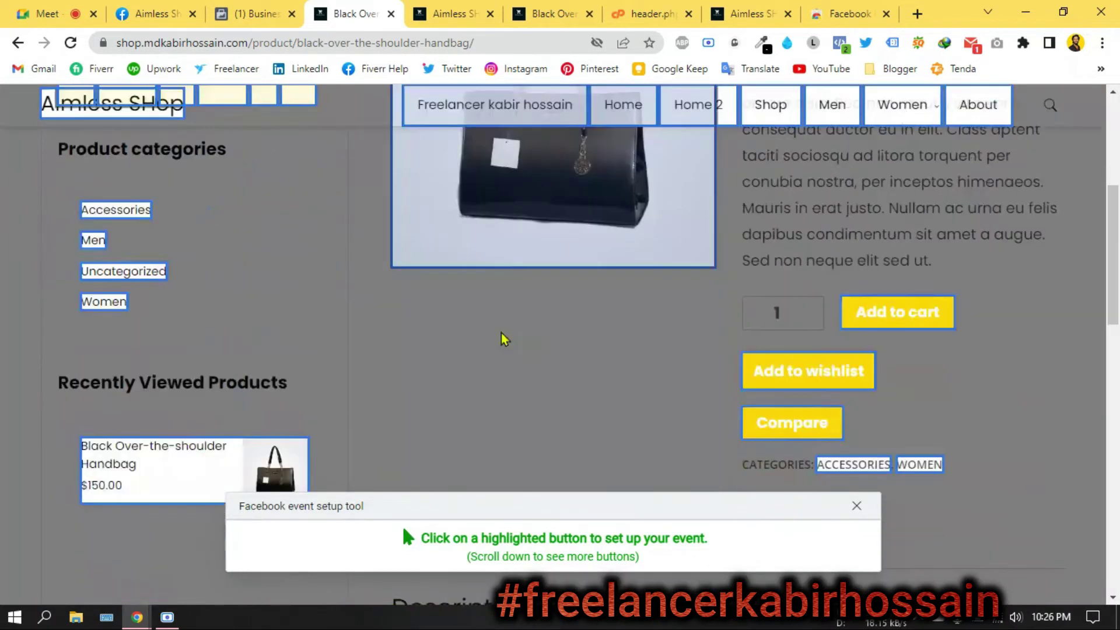
pyautogui.scroll(-2, 505, 340)
pyautogui.scroll(5, 226, 261)
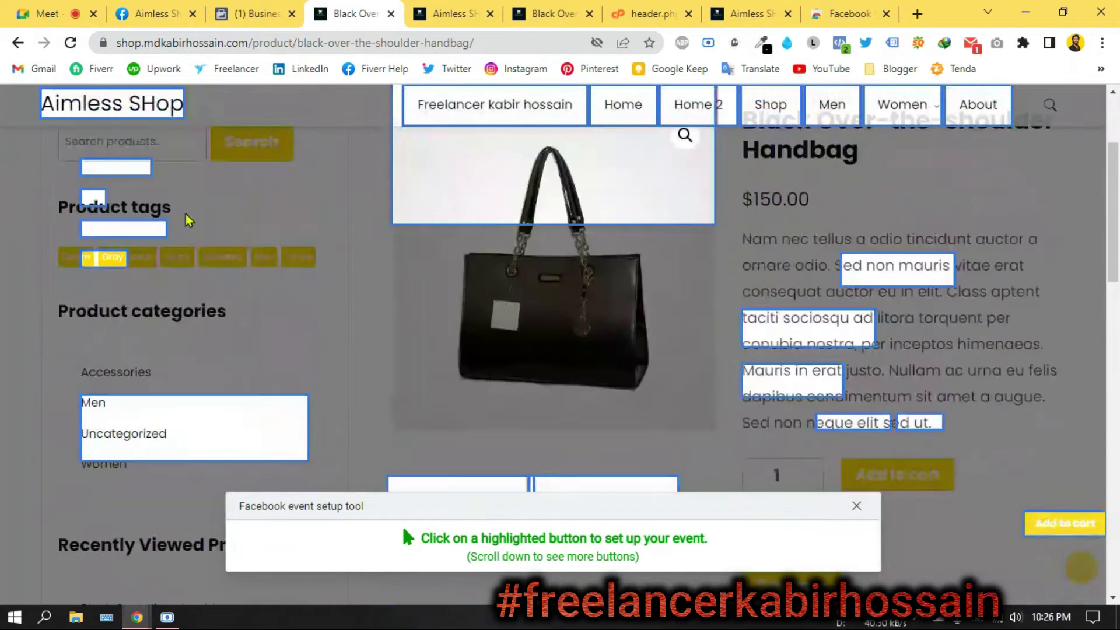
pyautogui.scroll(4, 187, 220)
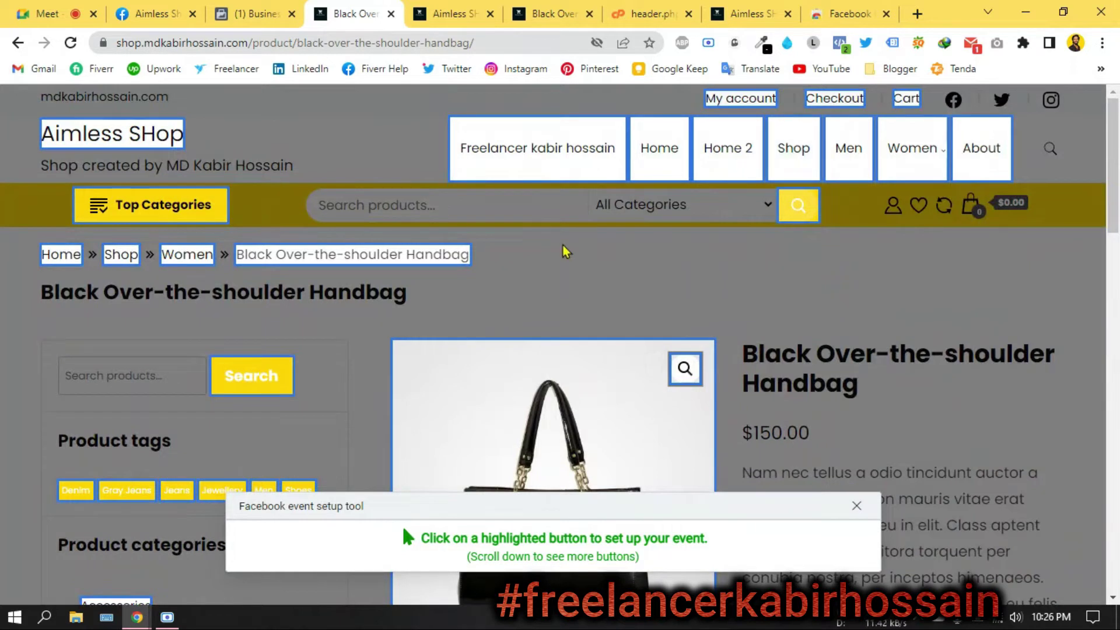
pyautogui.scroll(-10, 557, 253)
pyautogui.scroll(4, 601, 285)
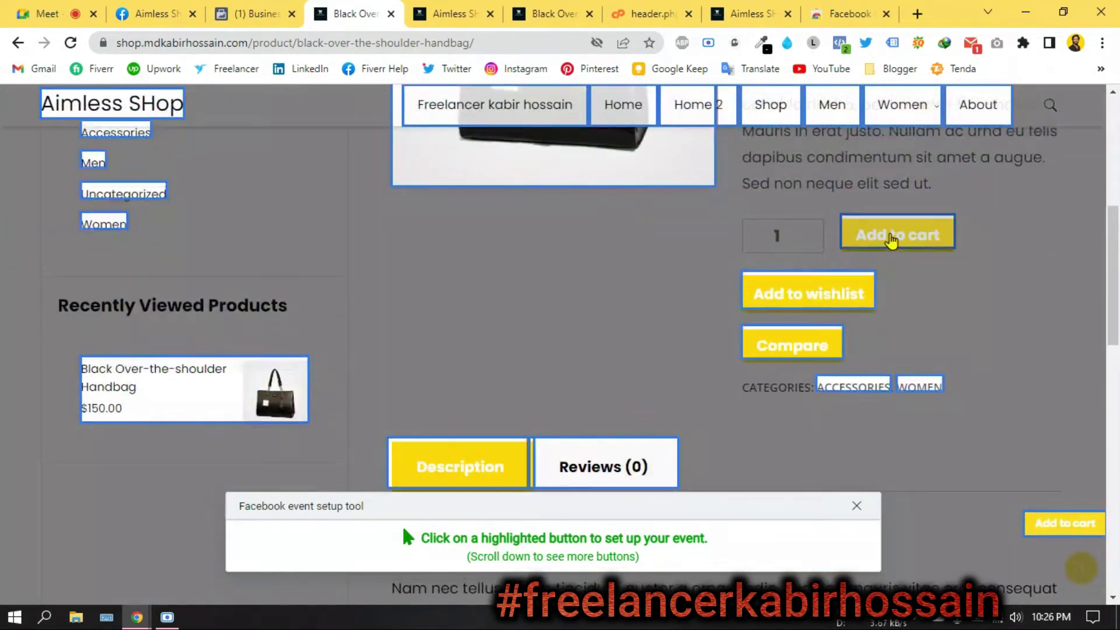
pyautogui.scroll(1, 890, 239)
pyautogui.click(906, 329)
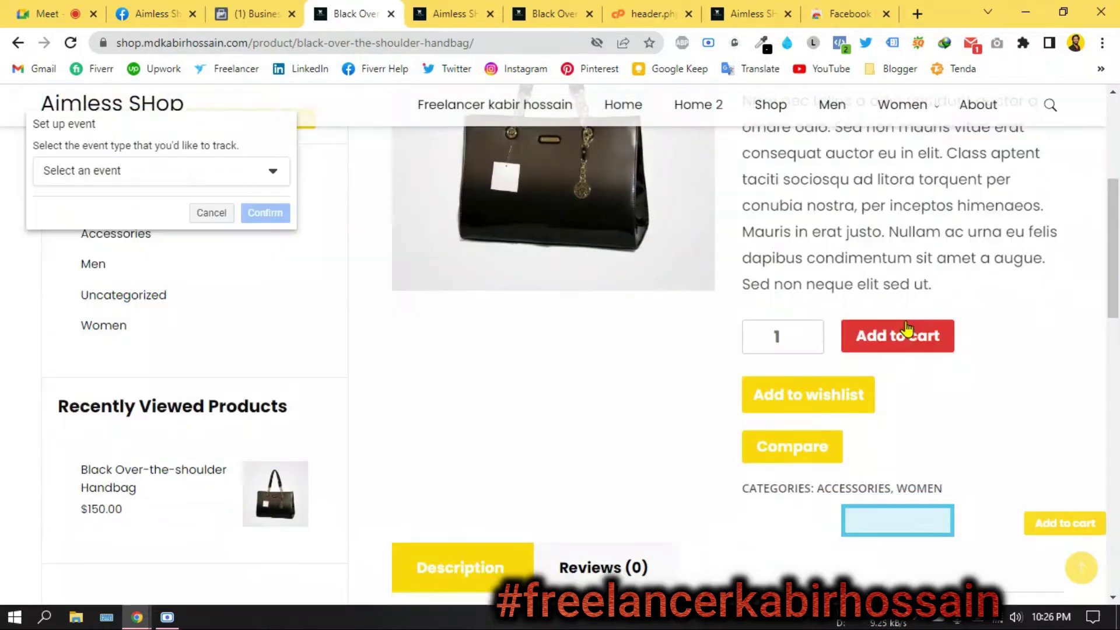
# - Set the event type for the chosen button to Add to cart and confirm the event
pyautogui.click(192, 170)
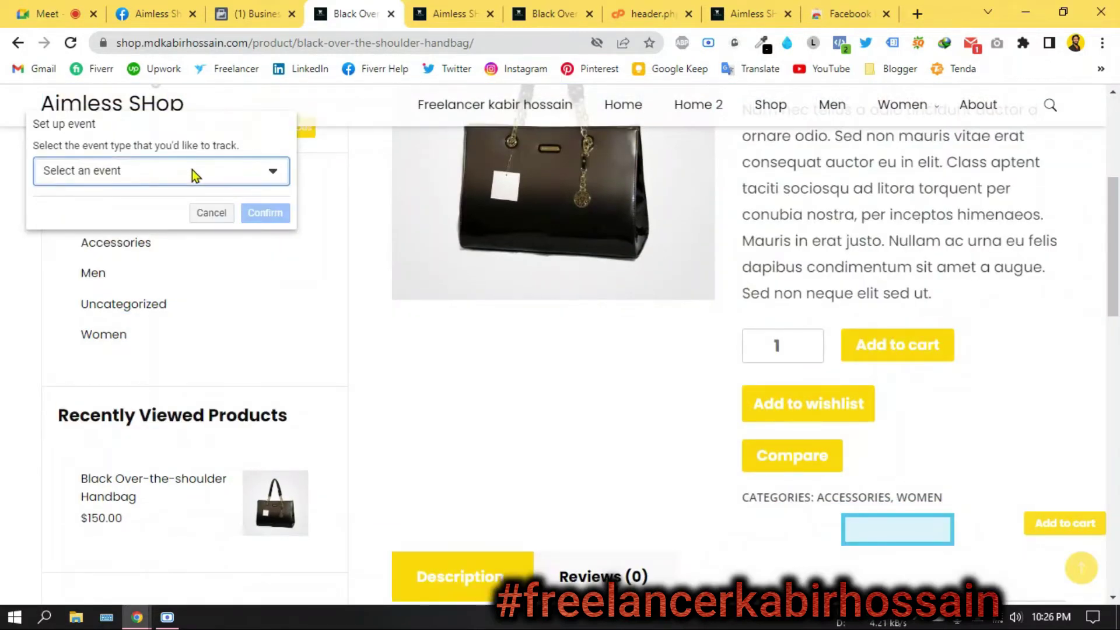
pyautogui.click(58, 212)
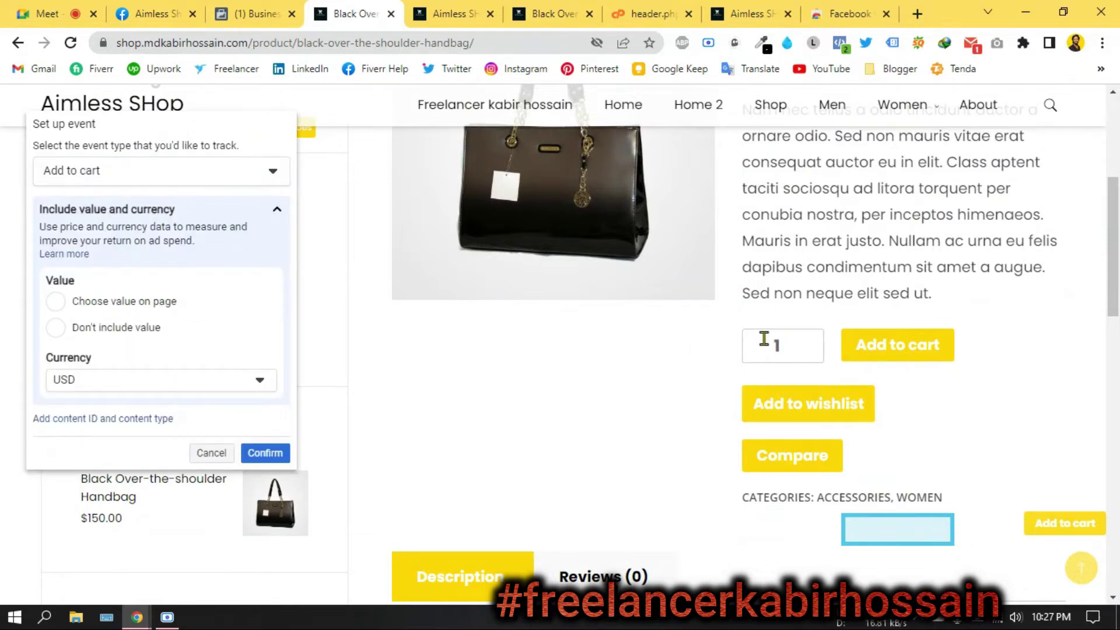
pyautogui.scroll(-1, 763, 338)
pyautogui.scroll(5, 761, 337)
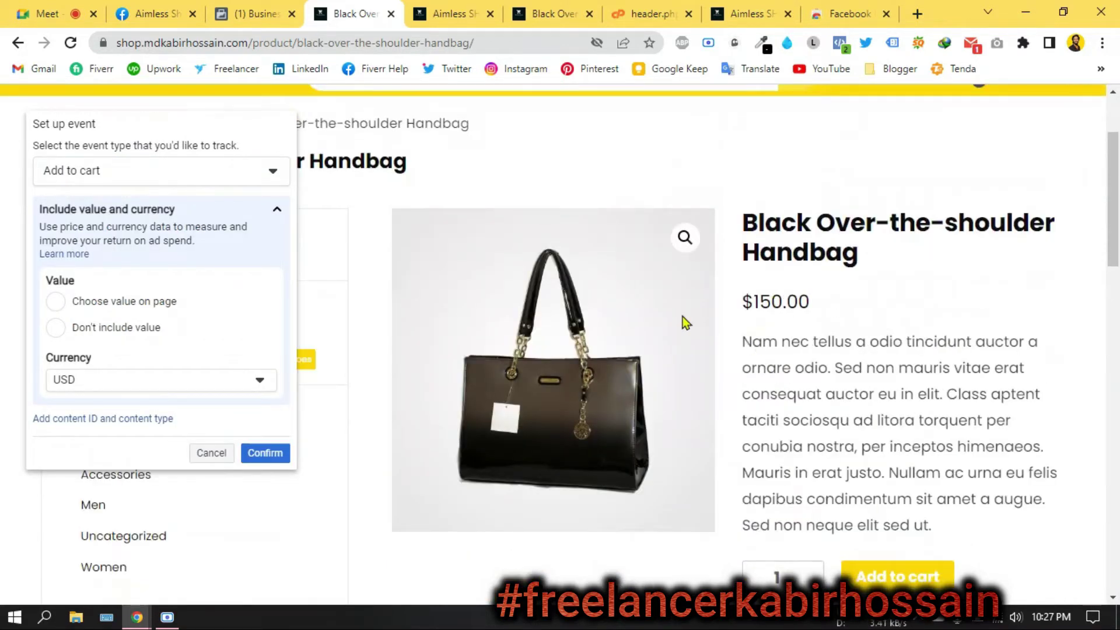
pyautogui.scroll(-3, 234, 343)
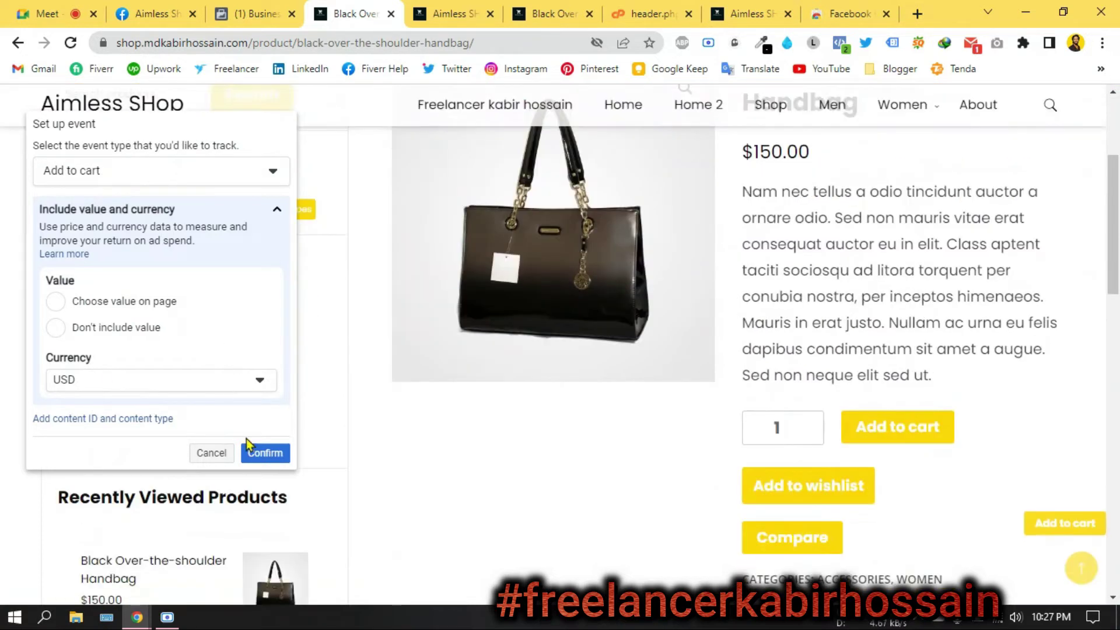
pyautogui.click(259, 455)
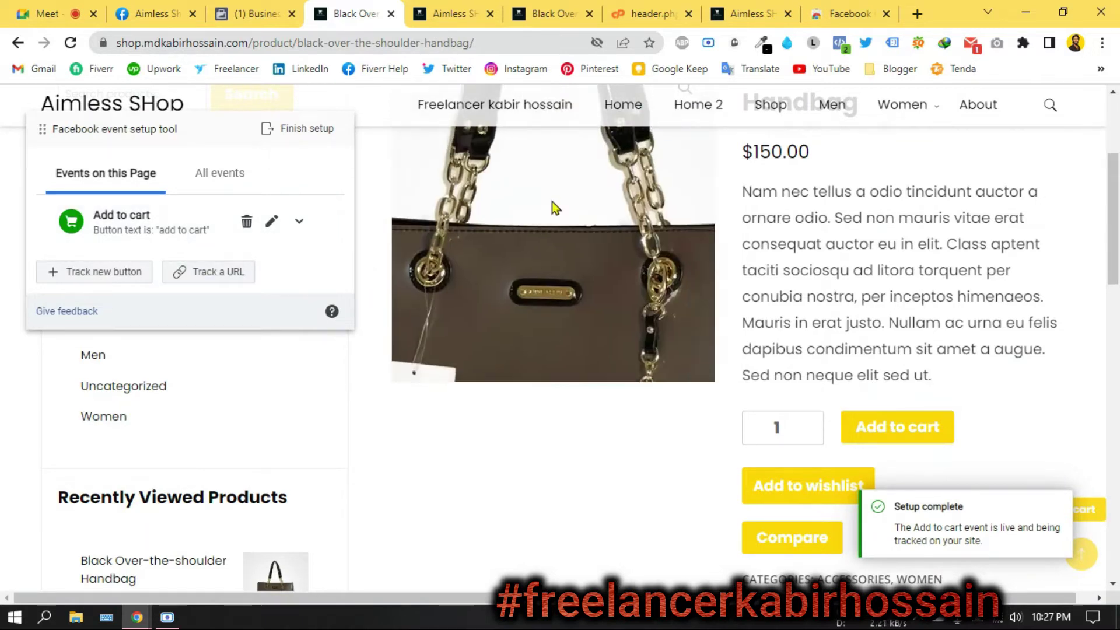
# - Copy the /product/ portion of the handbag page's web address
pyautogui.scroll(5, 555, 207)
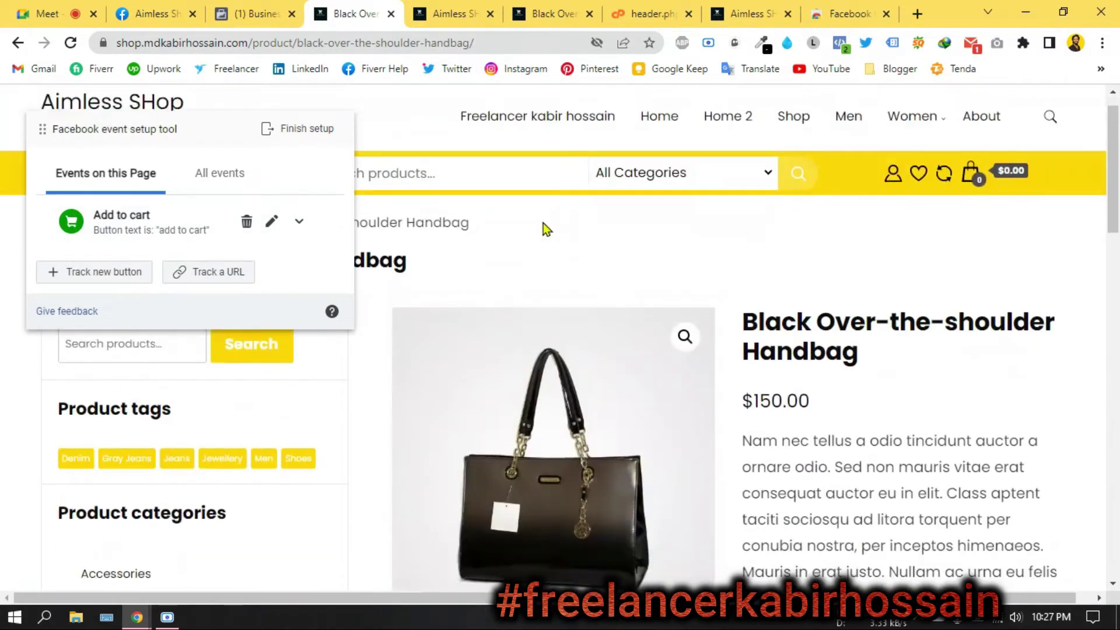
pyautogui.scroll(-2, 544, 225)
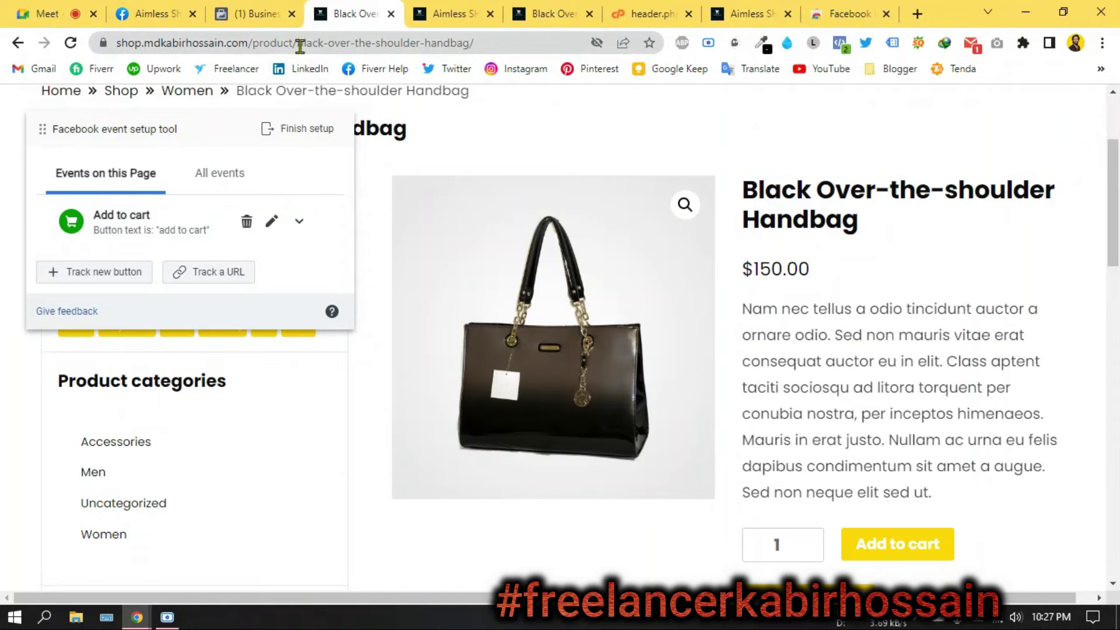
pyautogui.click(250, 45)
pyautogui.click(262, 46)
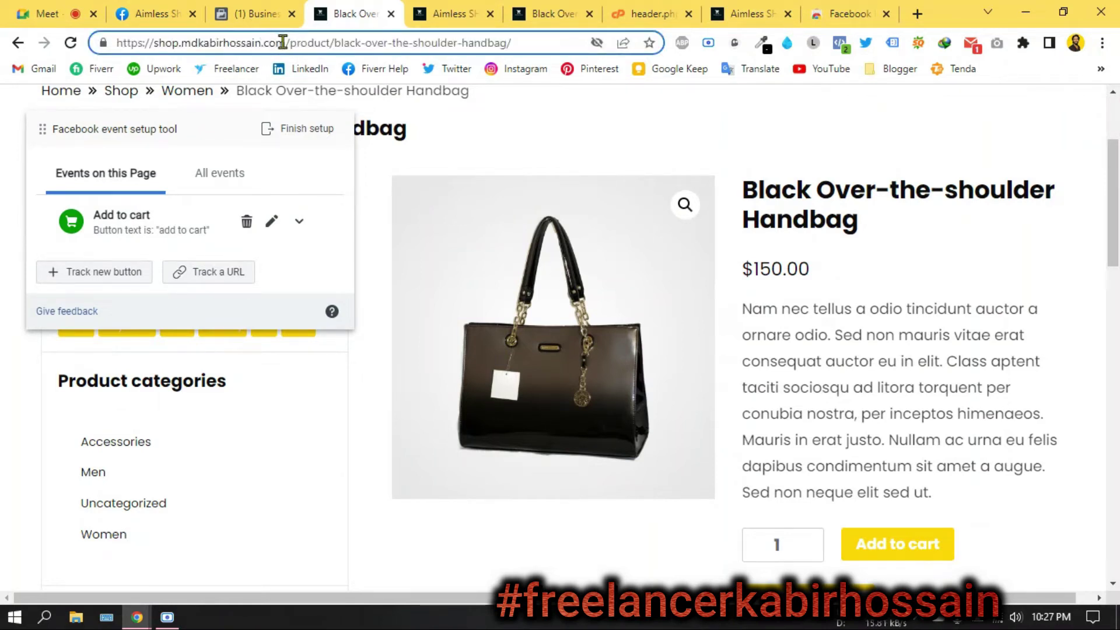
pyautogui.moveTo(288, 43); pyautogui.dragTo(339, 44)
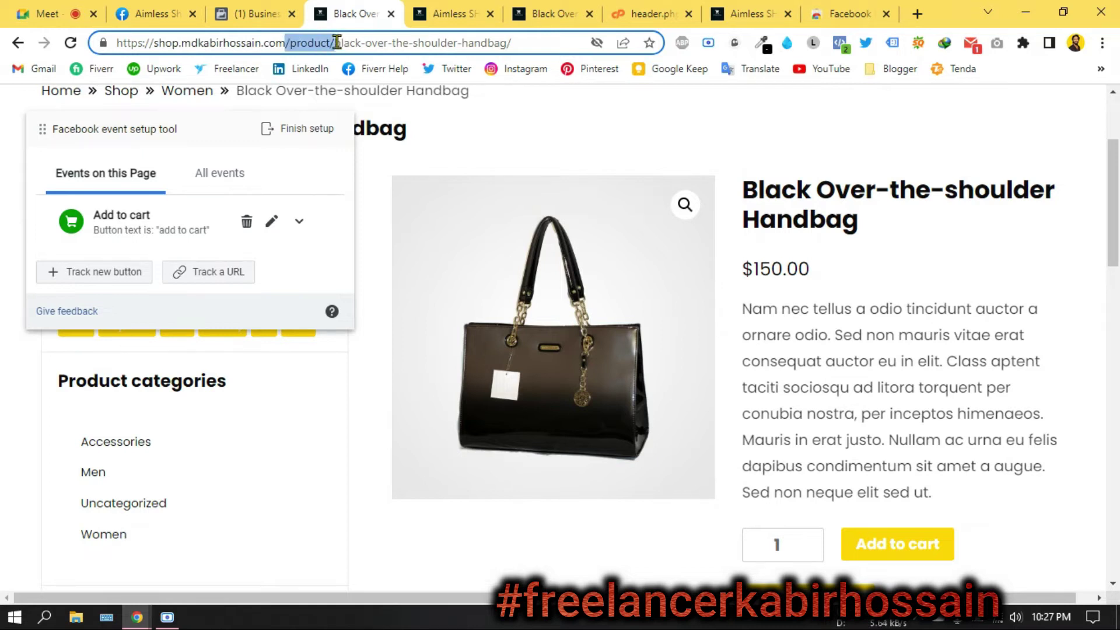
pyautogui.rightClick(332, 44)
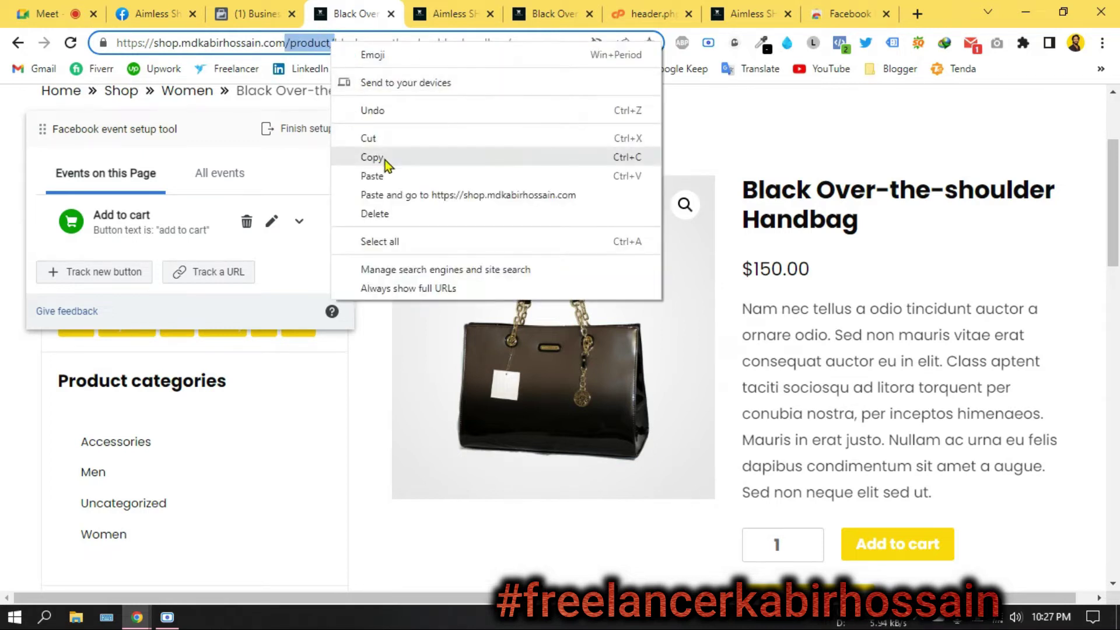
pyautogui.click(384, 159)
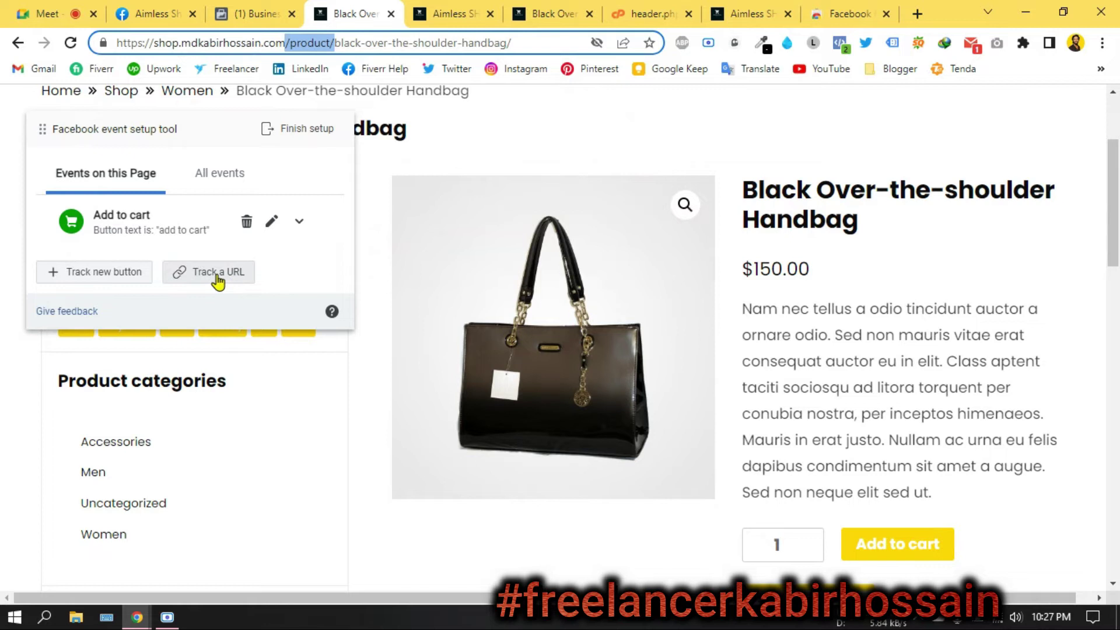
# - Start tracking a URL and set its rule to URL contains /product/
pyautogui.click(218, 280)
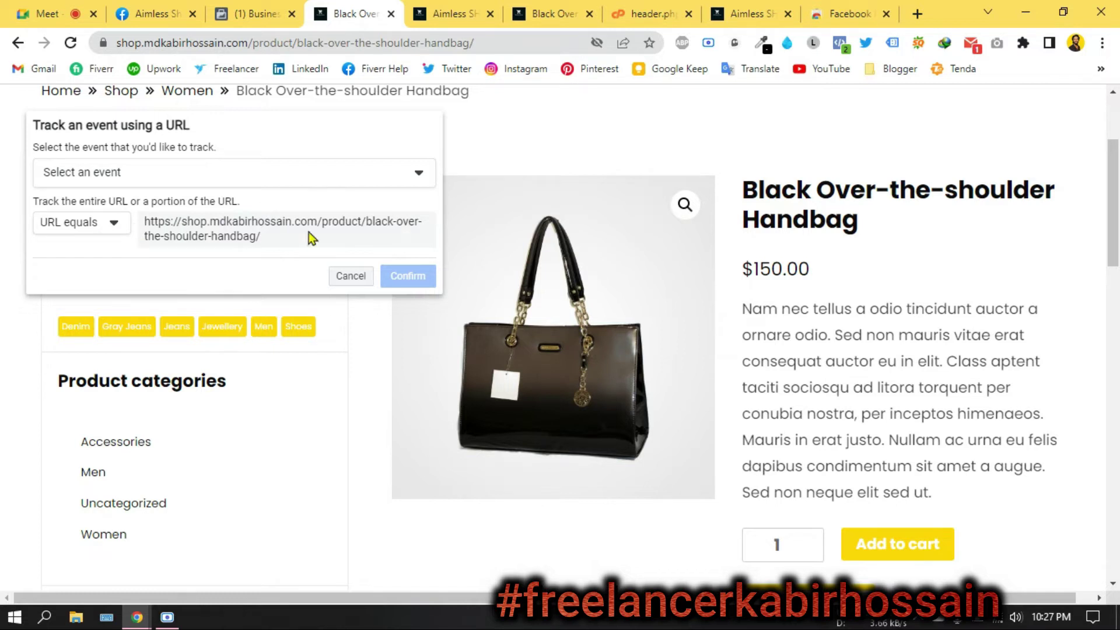
pyautogui.click(121, 225)
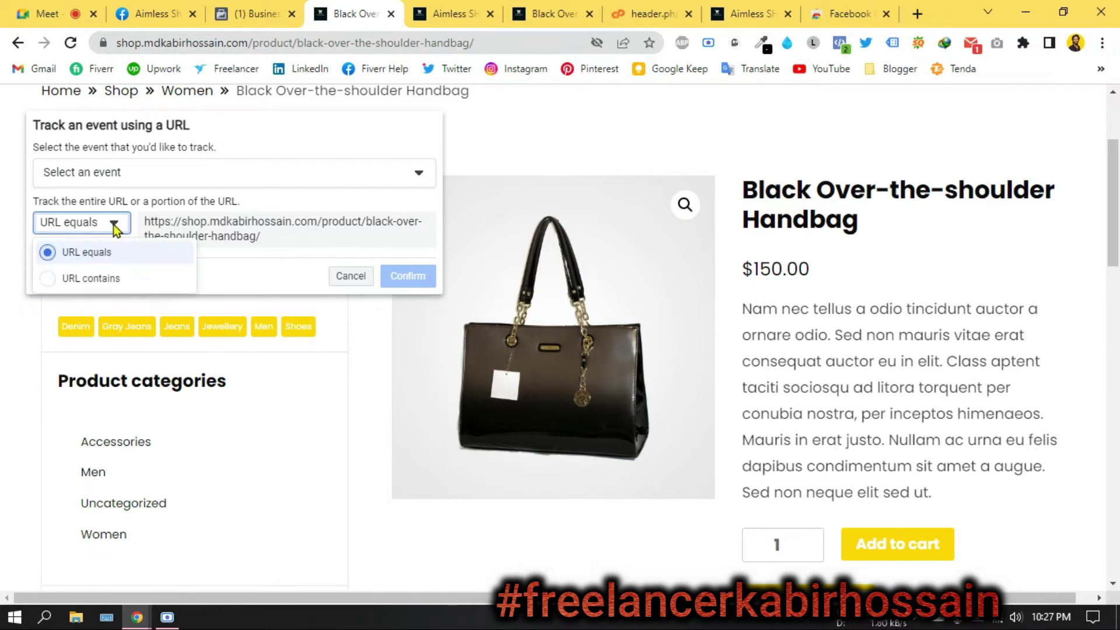
pyautogui.click(125, 280)
pyautogui.click(296, 234)
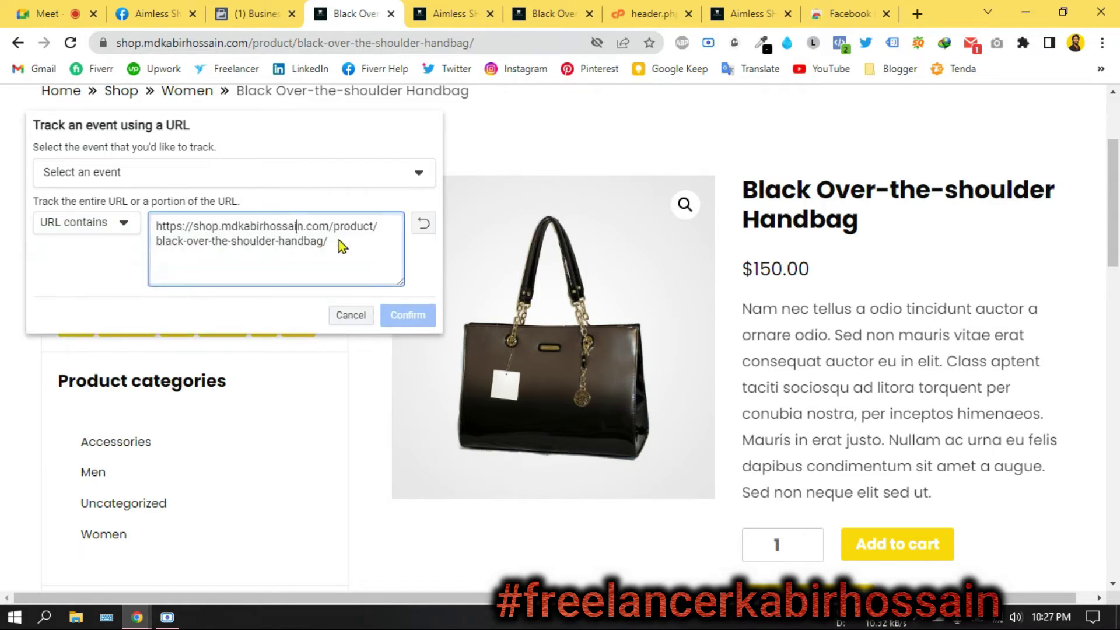
pyautogui.moveTo(340, 242)
pyautogui.mouseDown()
pyautogui.moveTo(157, 229)
pyautogui.moveTo(168, 222)
pyautogui.mouseUp()
pyautogui.rightClick(228, 237)
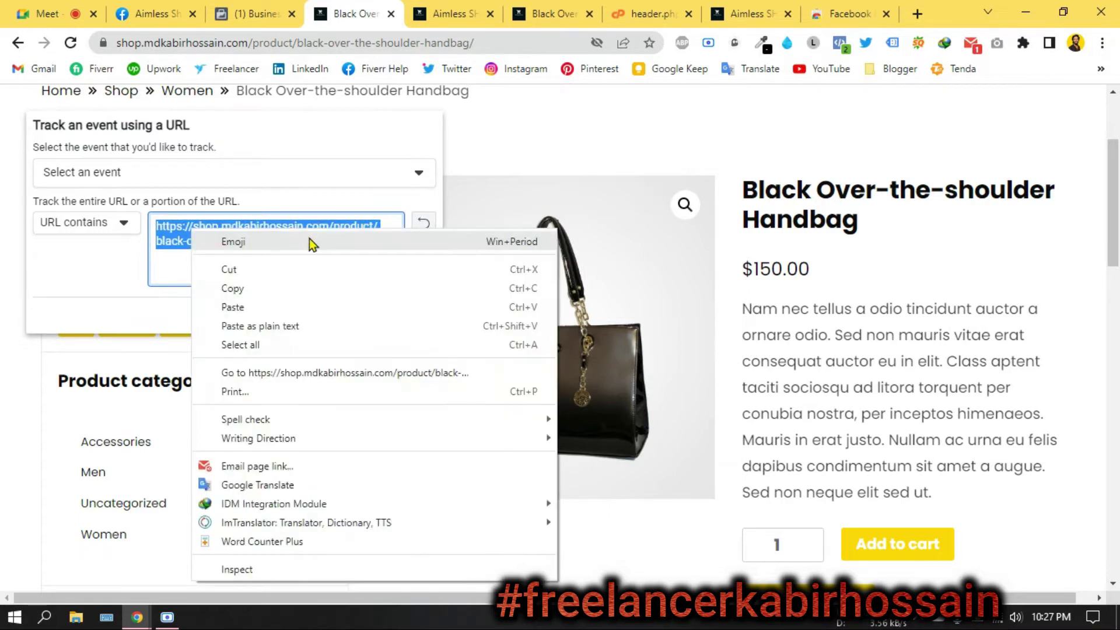
pyautogui.click(262, 306)
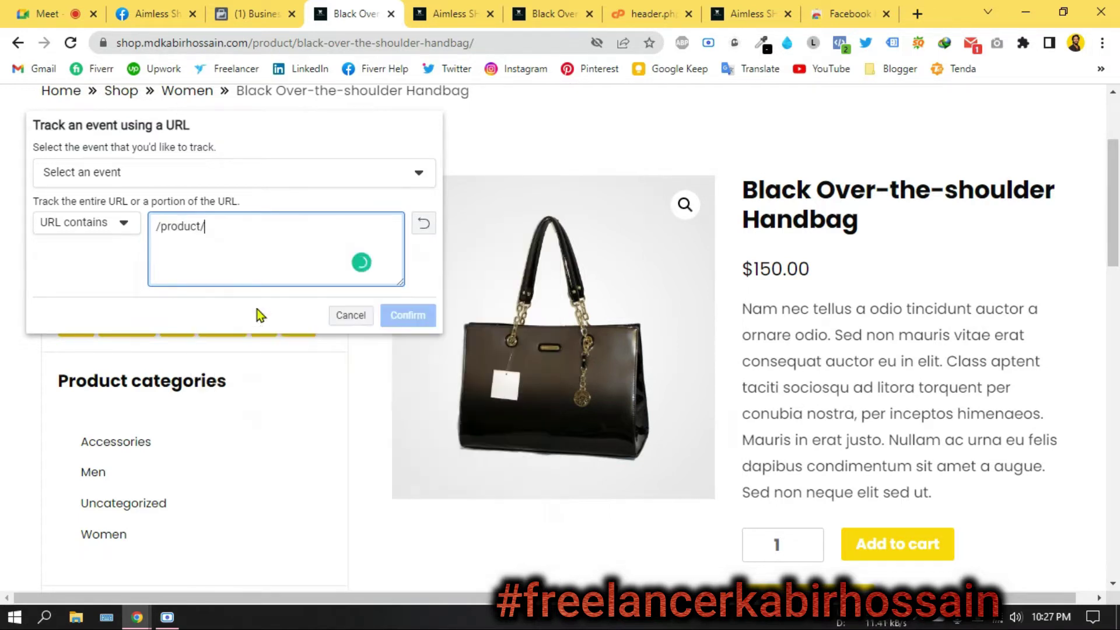
pyautogui.click(125, 249)
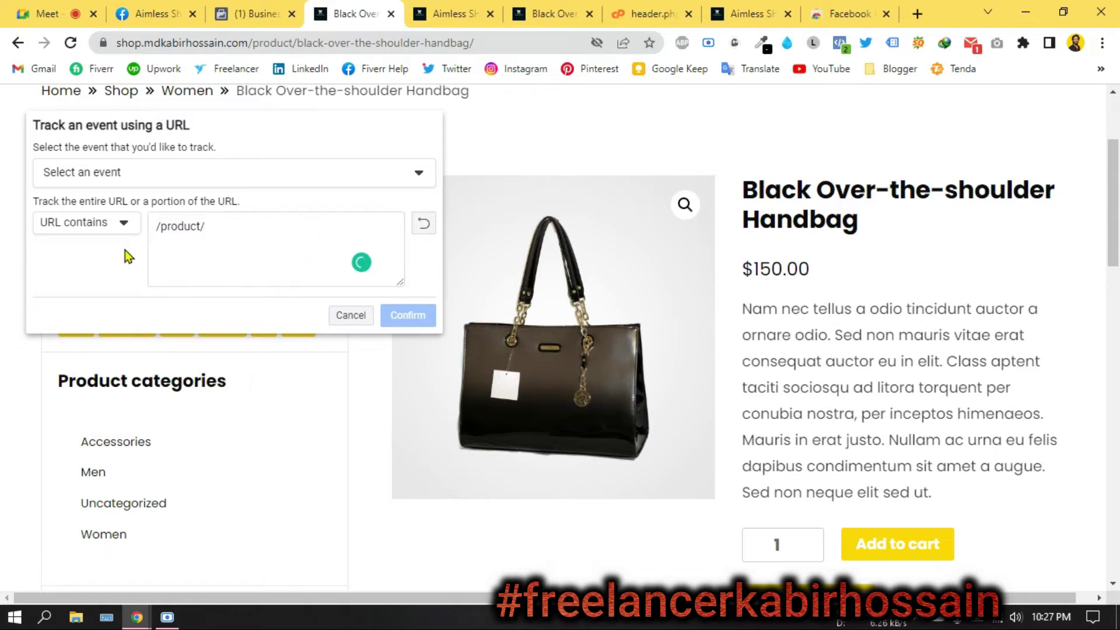
# - Set the URL rule's event to View content and confirm it
pyautogui.click(225, 182)
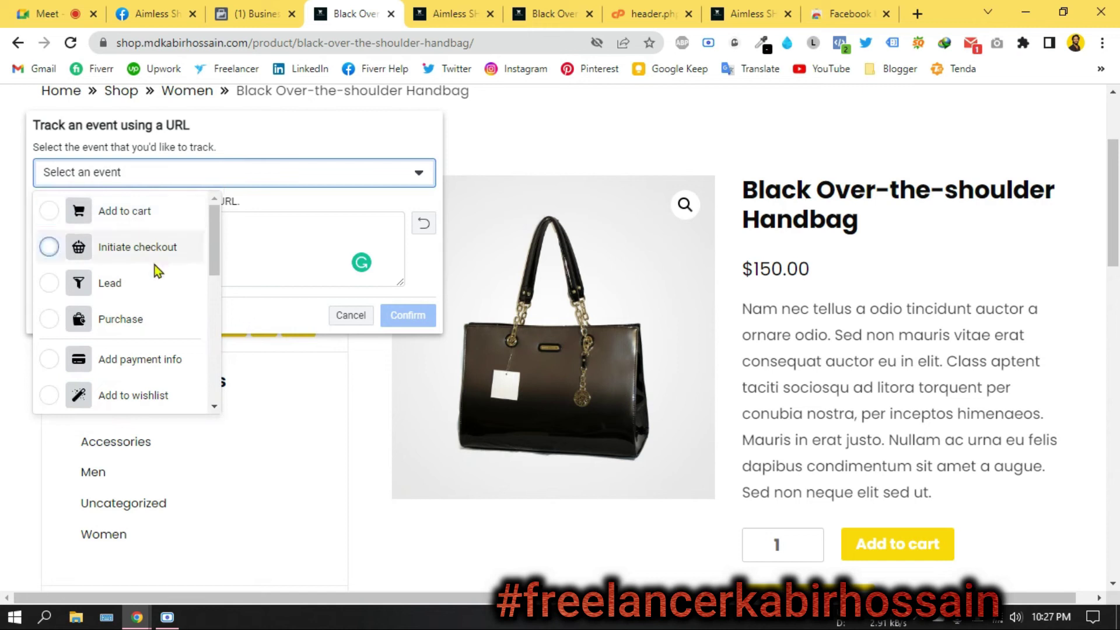
pyautogui.scroll(-2, 157, 281)
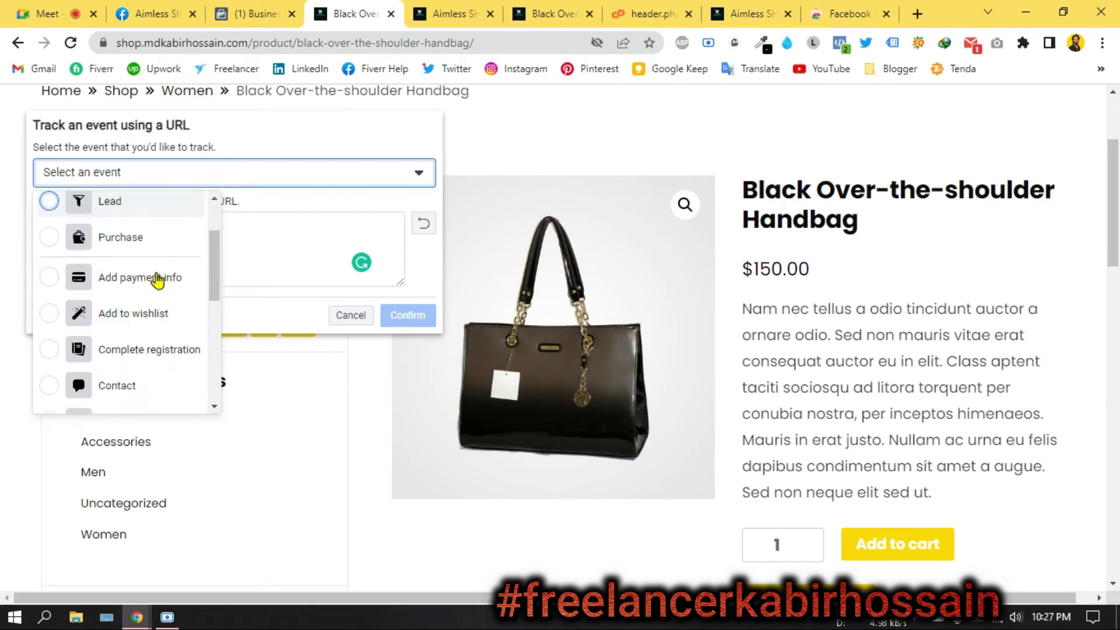
pyautogui.scroll(-3, 147, 294)
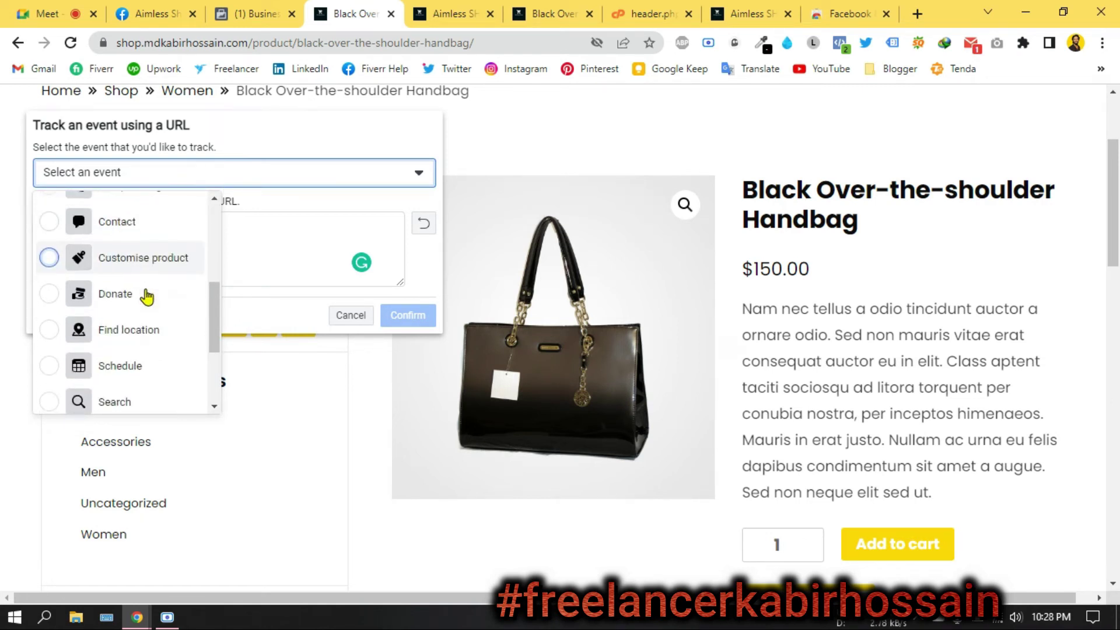
pyautogui.scroll(-2, 146, 295)
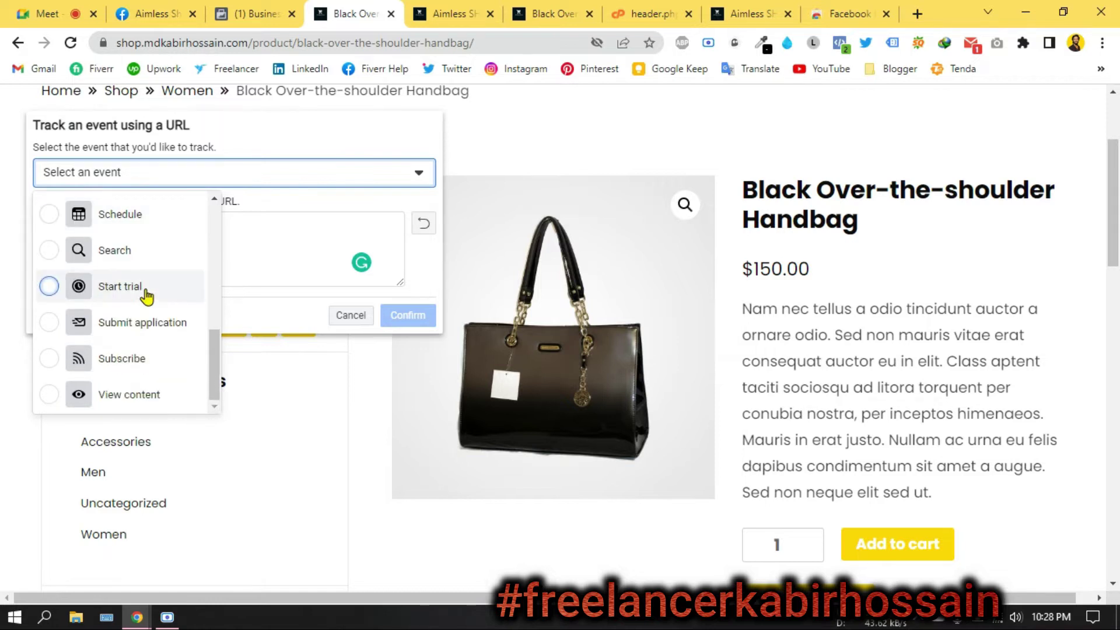
pyautogui.scroll(-3, 146, 295)
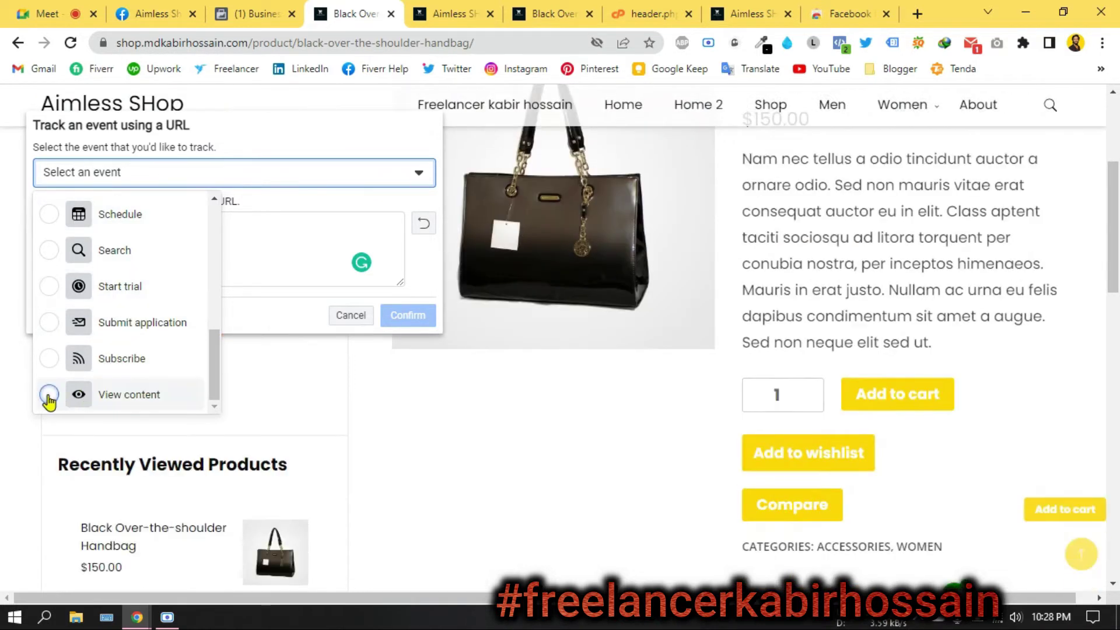
pyautogui.click(49, 396)
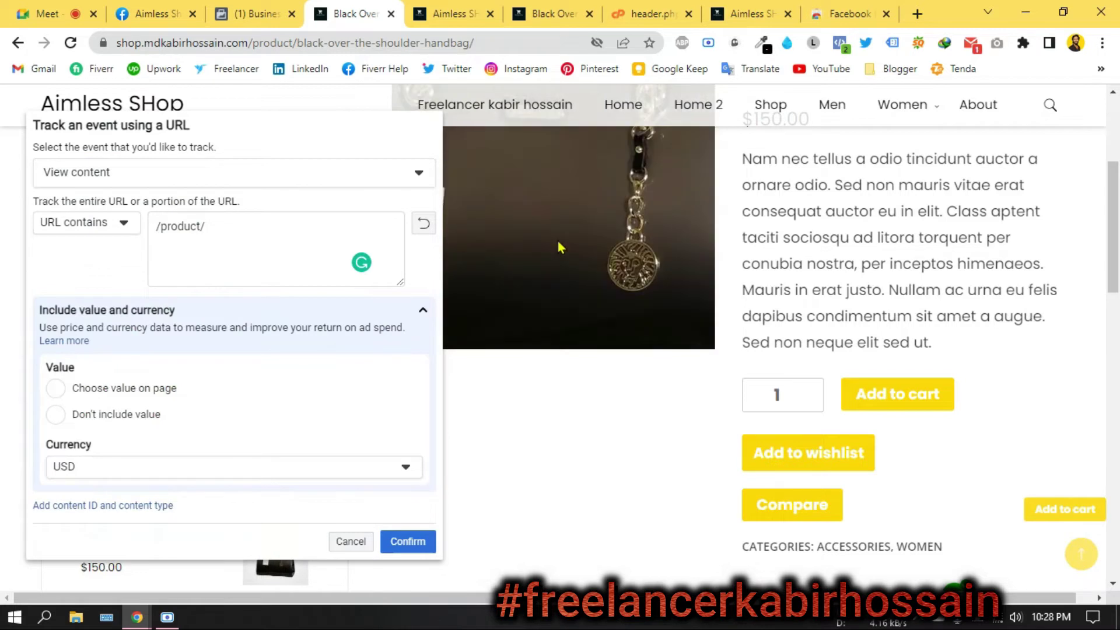
pyautogui.scroll(4, 558, 253)
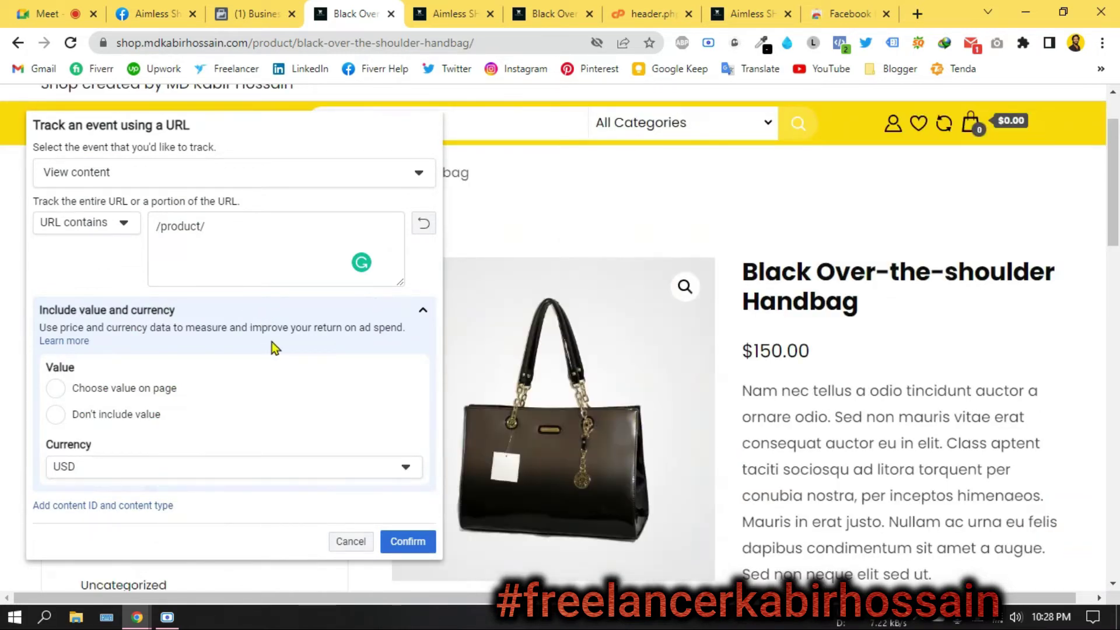
pyautogui.click(409, 540)
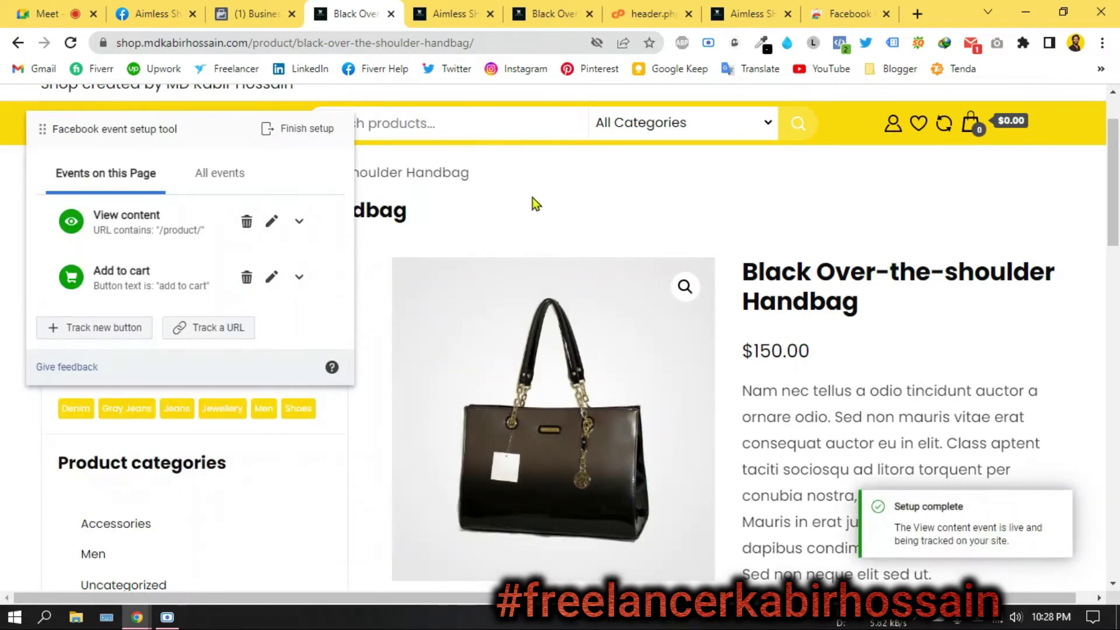
# - Add one Black Over-the-shoulder Handbag to the cart and open the cart page
pyautogui.scroll(-6, 593, 194)
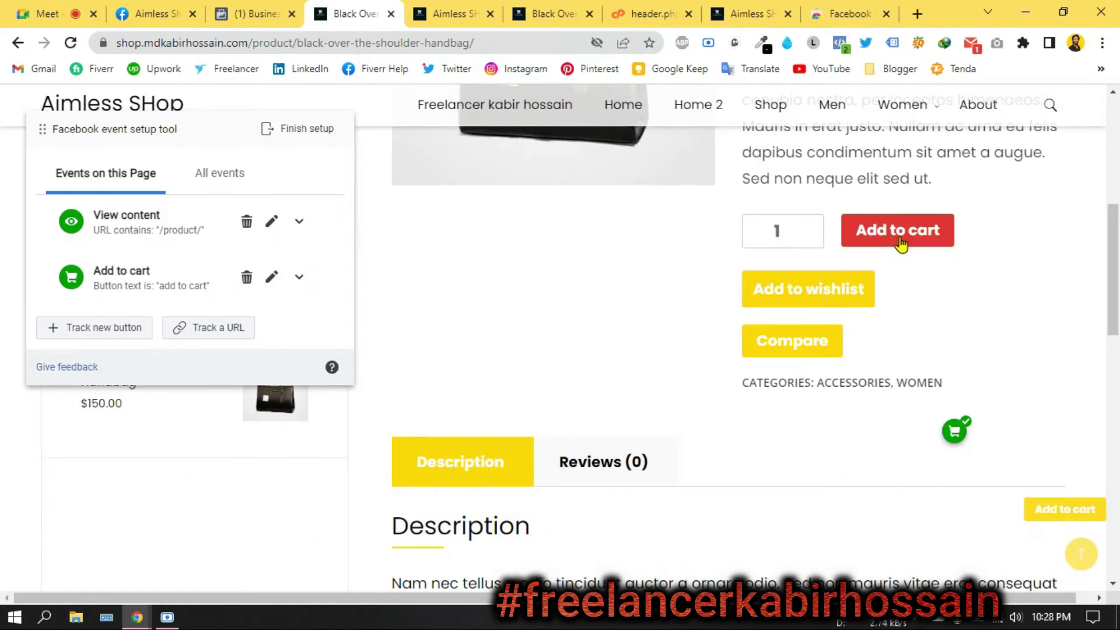
pyautogui.click(881, 245)
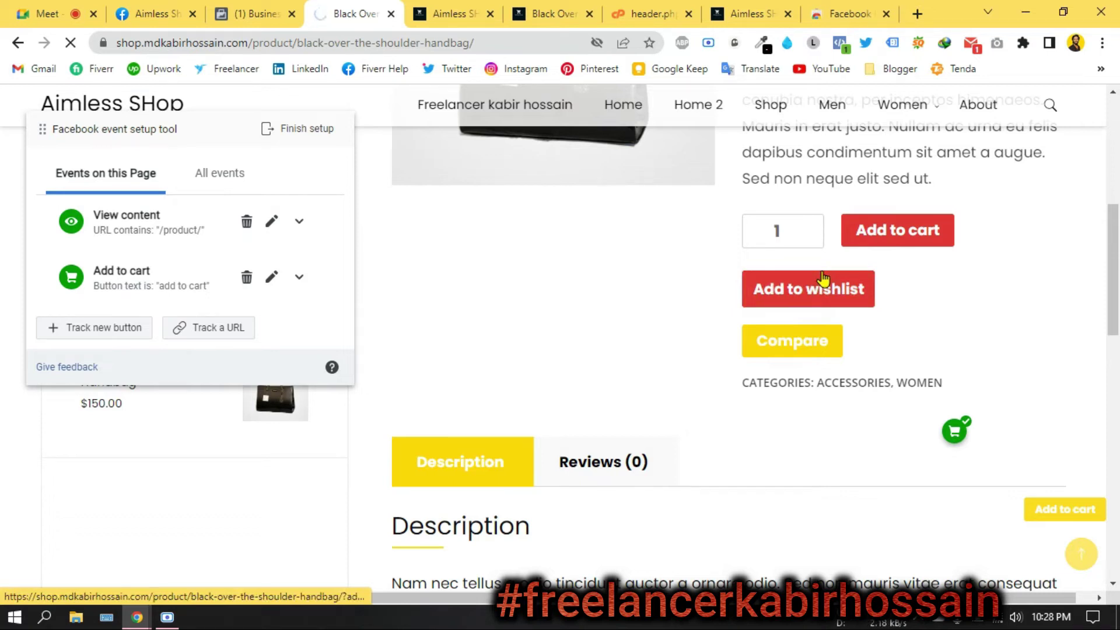
pyautogui.scroll(-4, 736, 297)
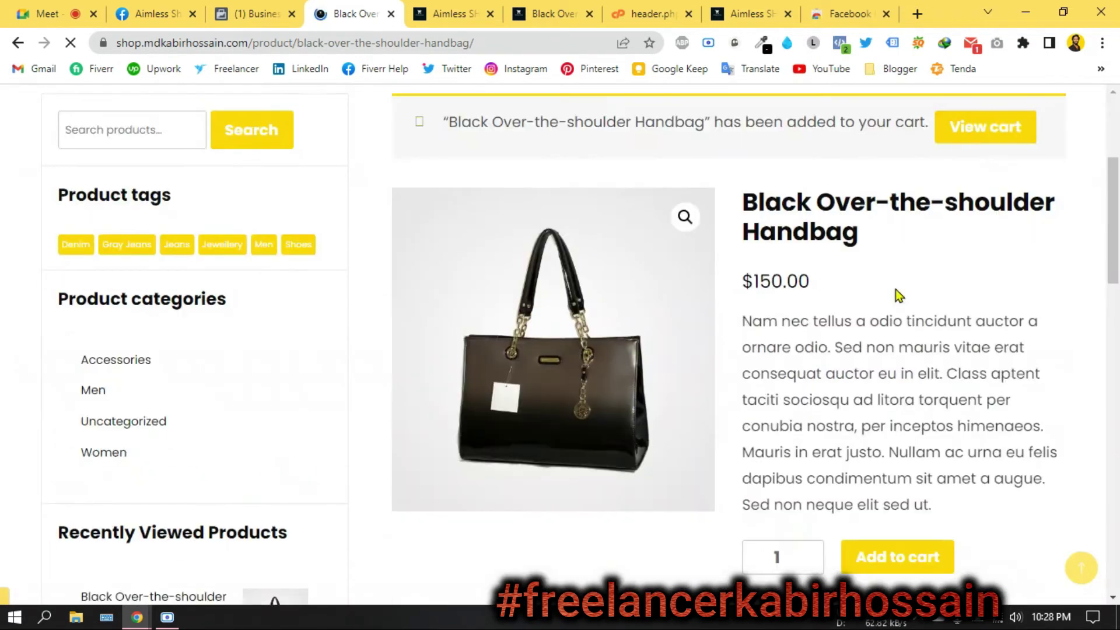
pyautogui.scroll(-2, 895, 289)
pyautogui.scroll(4, 930, 277)
pyautogui.scroll(-1, 933, 233)
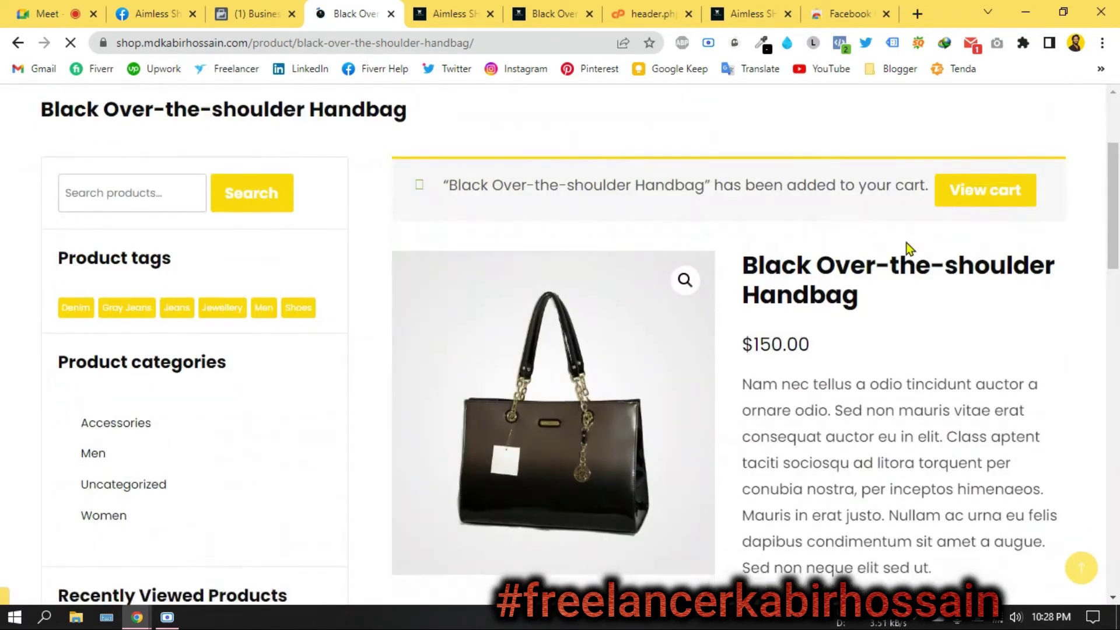
pyautogui.scroll(-2, 907, 245)
pyautogui.scroll(-4, 905, 248)
pyautogui.scroll(4, 905, 250)
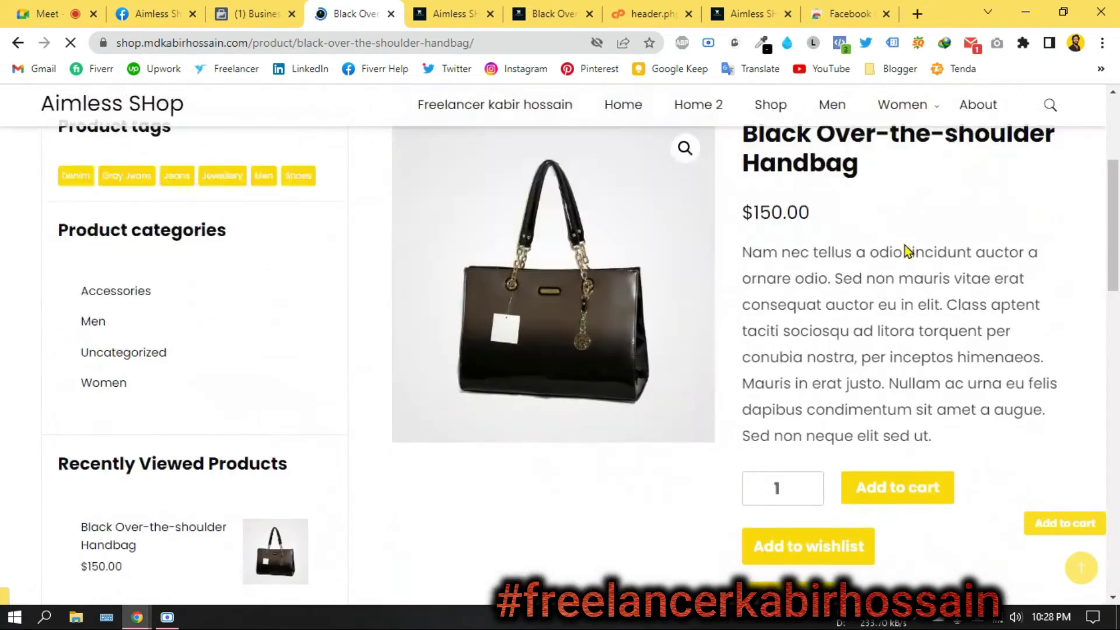
pyautogui.scroll(1, 979, 240)
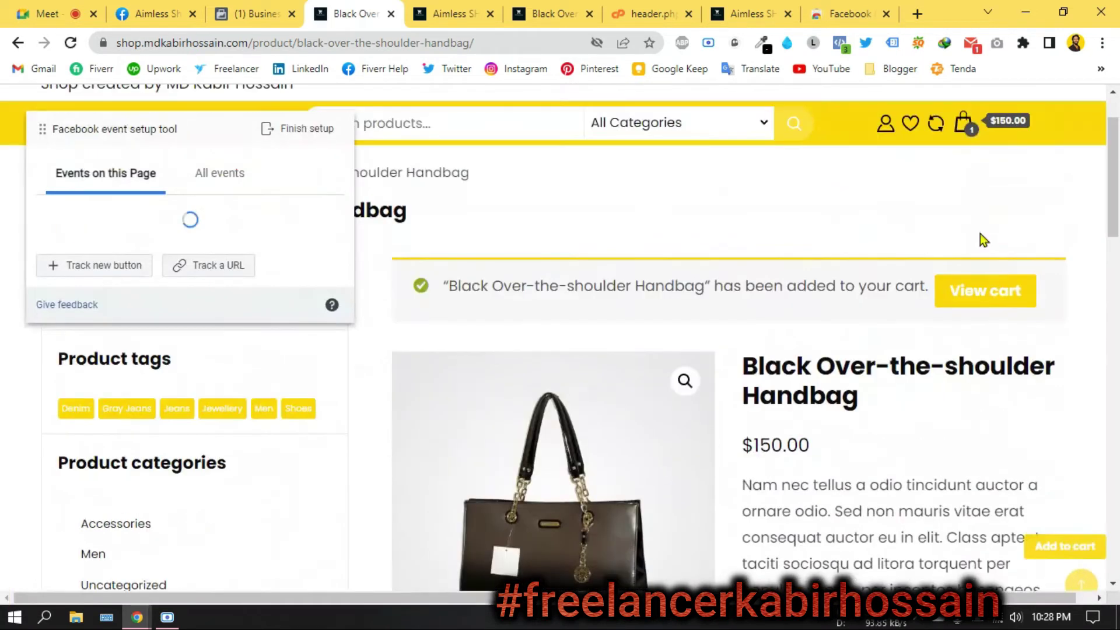
pyautogui.click(984, 302)
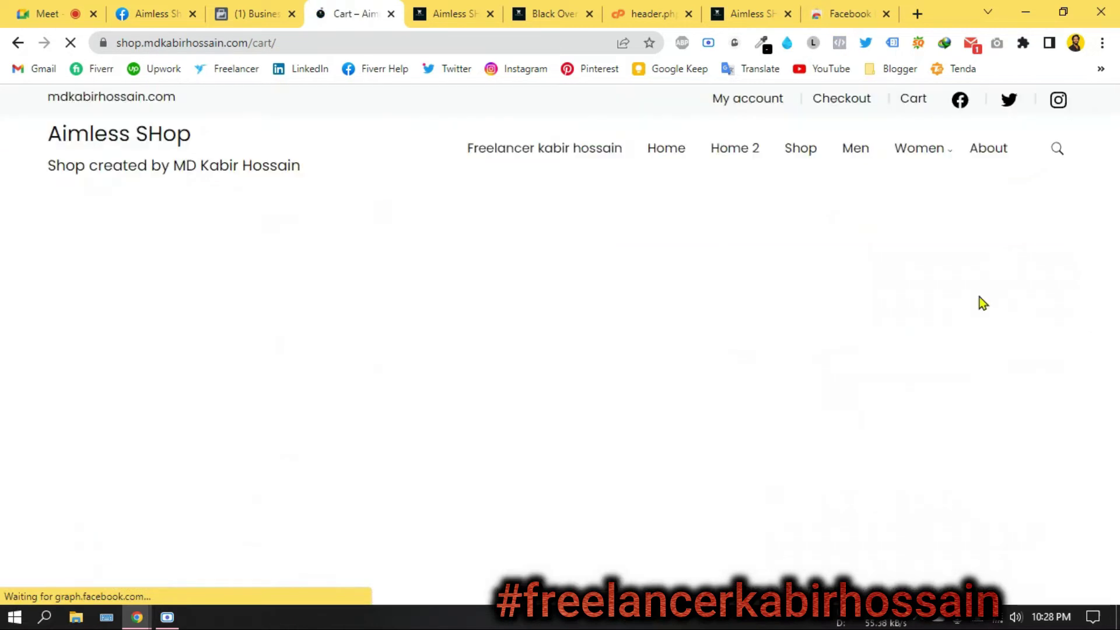
# - Start tracking a new button on the cart page and choose Proceed to checkout below the cart totals
pyautogui.scroll(-1, 555, 390)
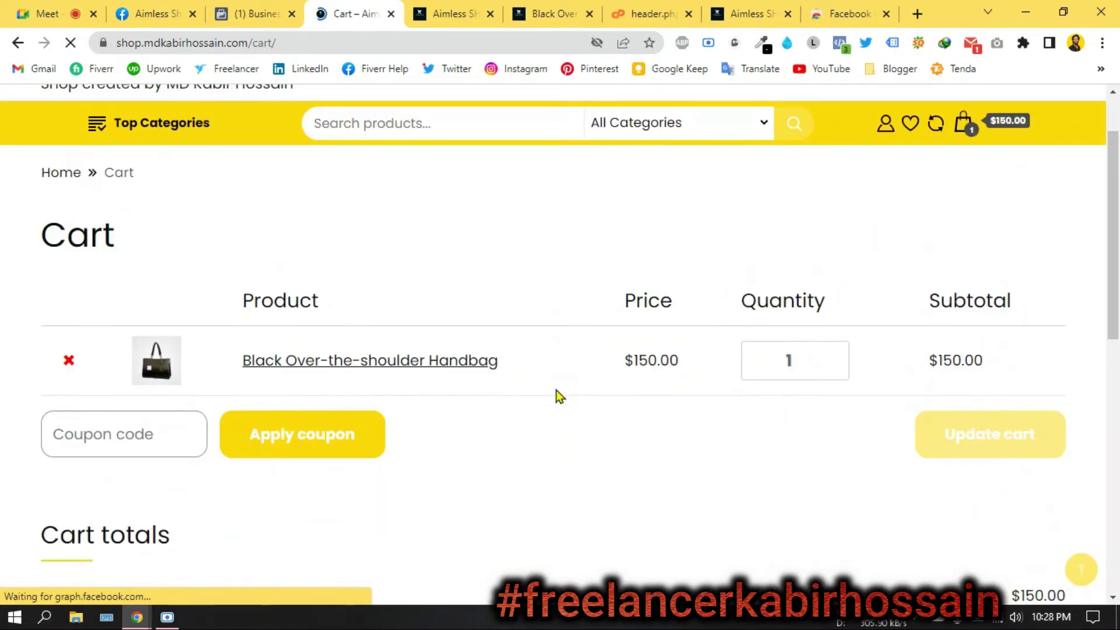
pyautogui.scroll(-7, 535, 385)
pyautogui.scroll(4, 477, 392)
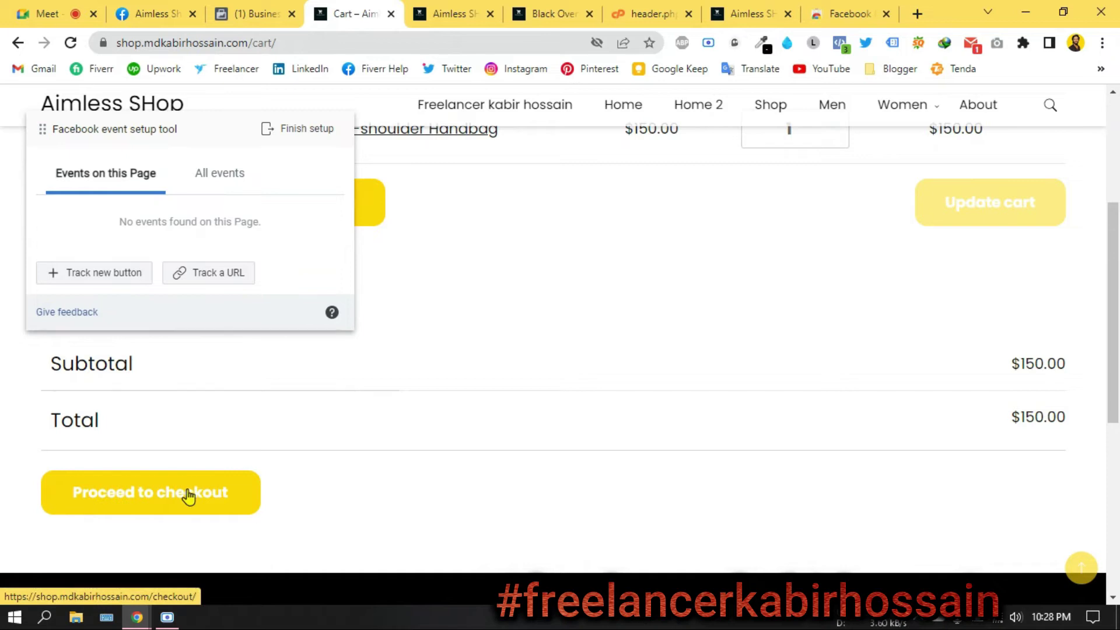
pyautogui.click(117, 284)
pyautogui.scroll(-1, 239, 320)
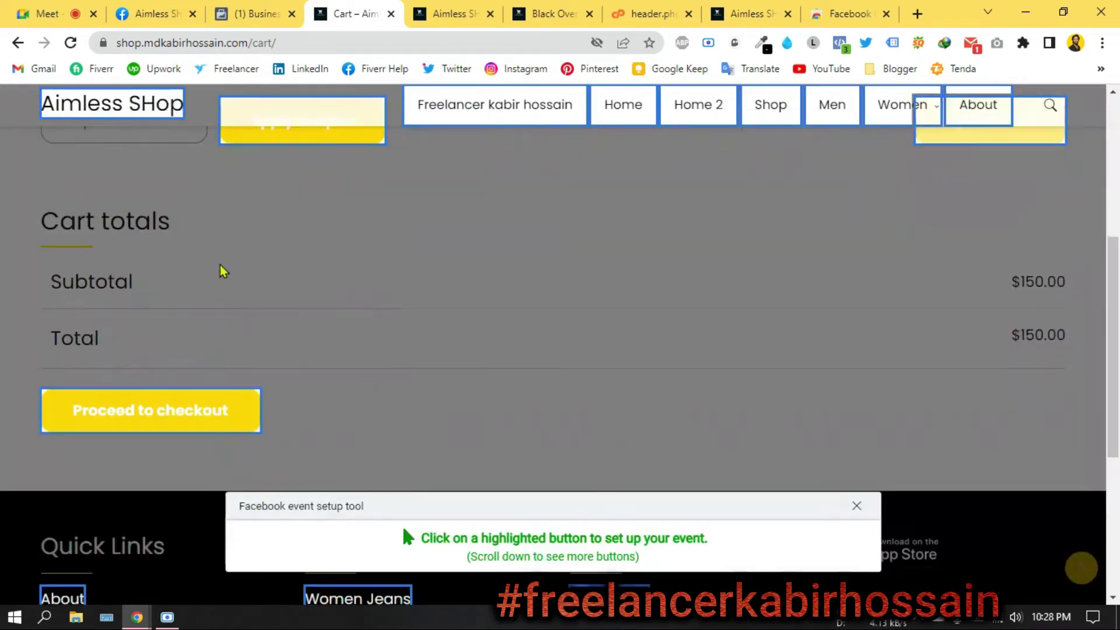
pyautogui.click(159, 425)
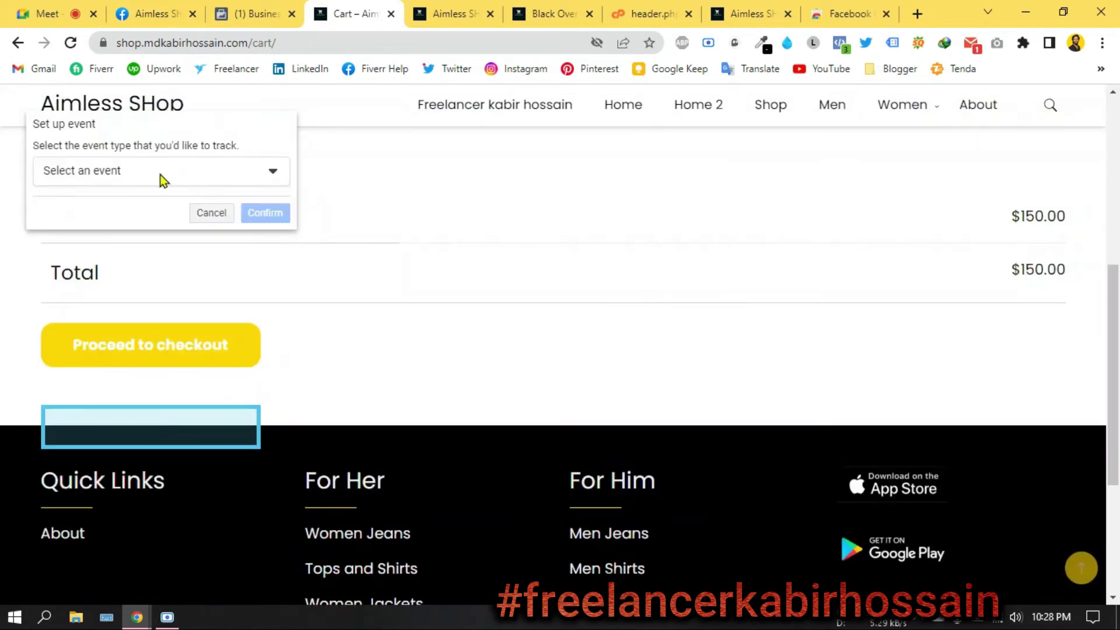
# - Set the event type for the Proceed to checkout button to Initiate checkout and confirm the event
pyautogui.click(163, 172)
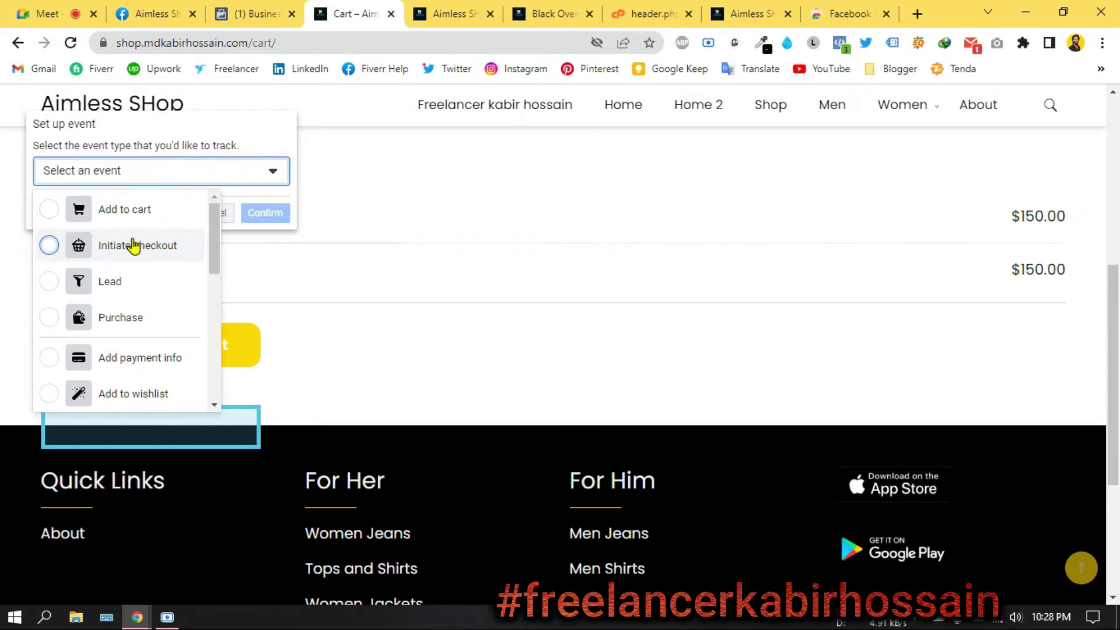
pyautogui.click(49, 245)
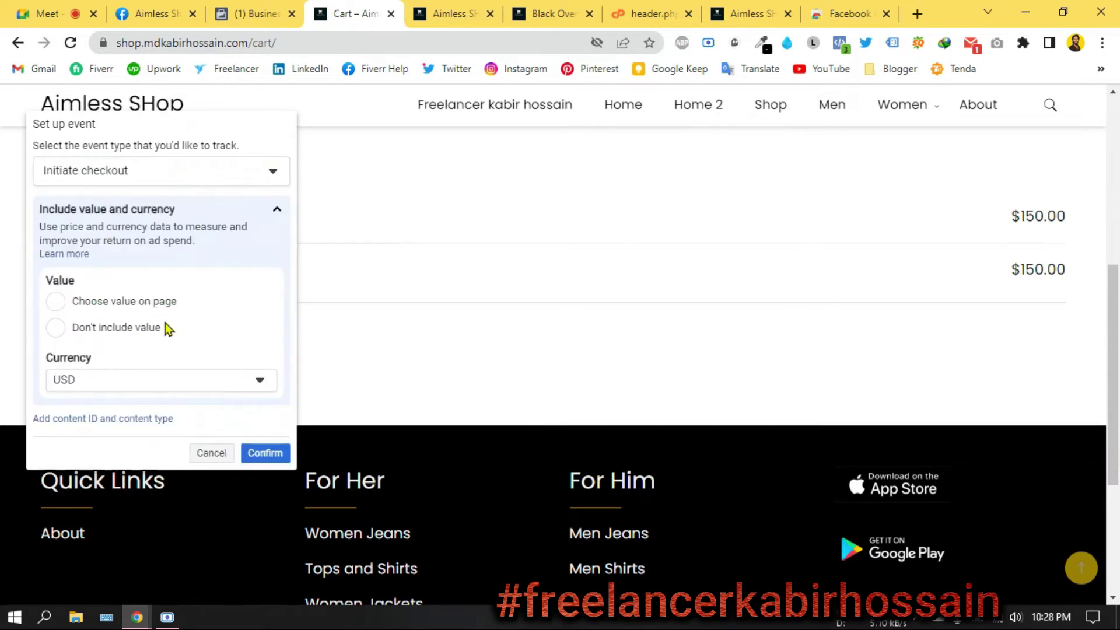
pyautogui.click(281, 455)
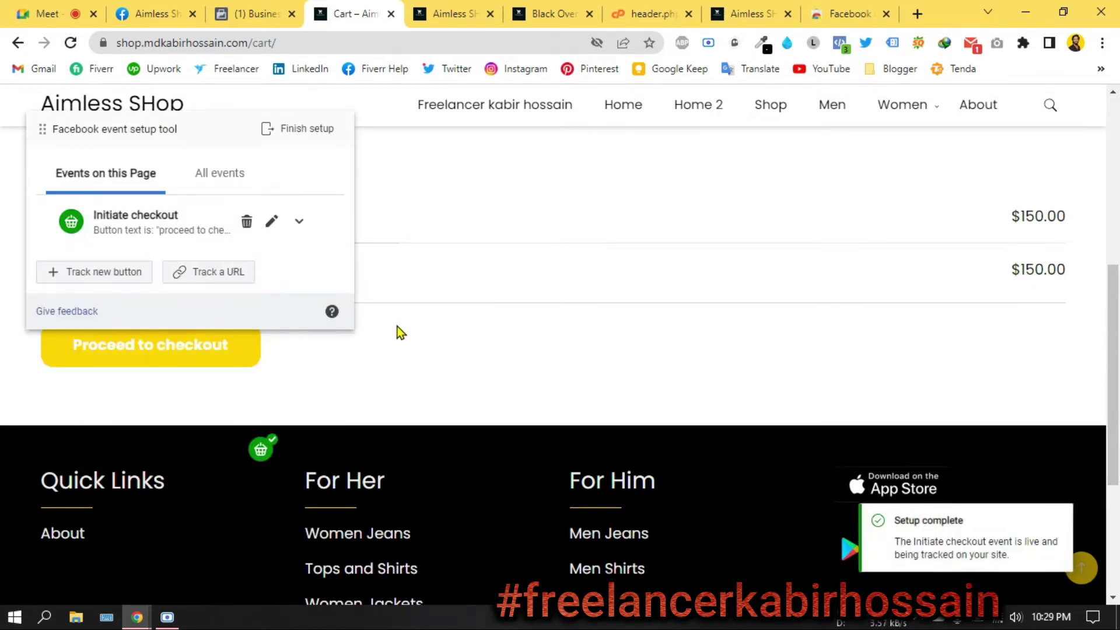
# - Proceed from the cart to checkout and look over the billing details form
pyautogui.scroll(3, 397, 328)
pyautogui.scroll(5, 396, 329)
pyautogui.scroll(-7, 392, 338)
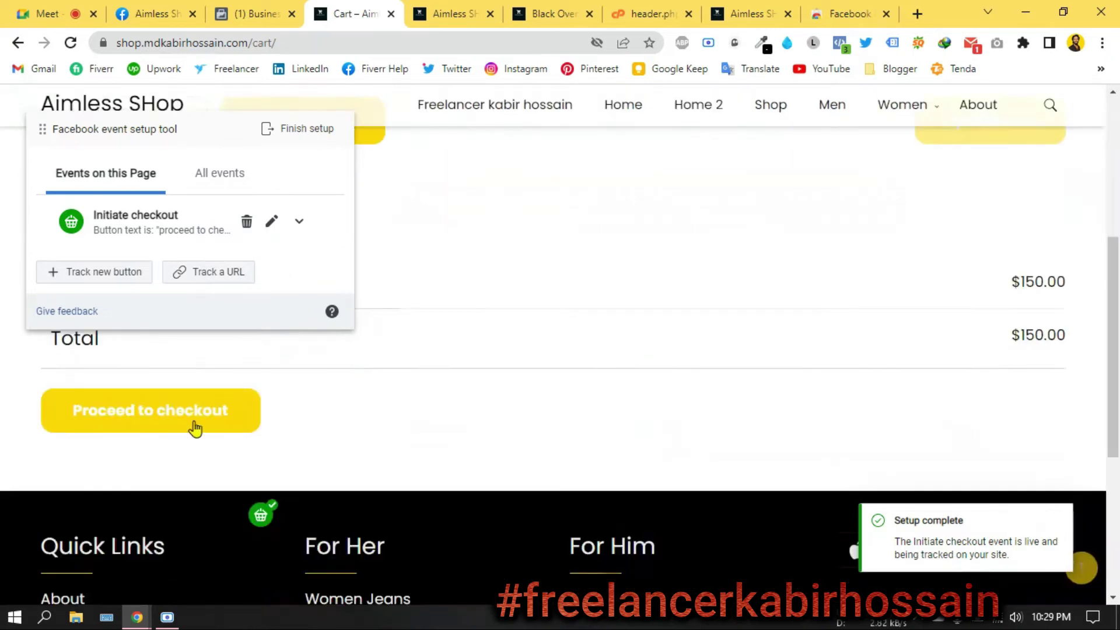
pyautogui.click(172, 413)
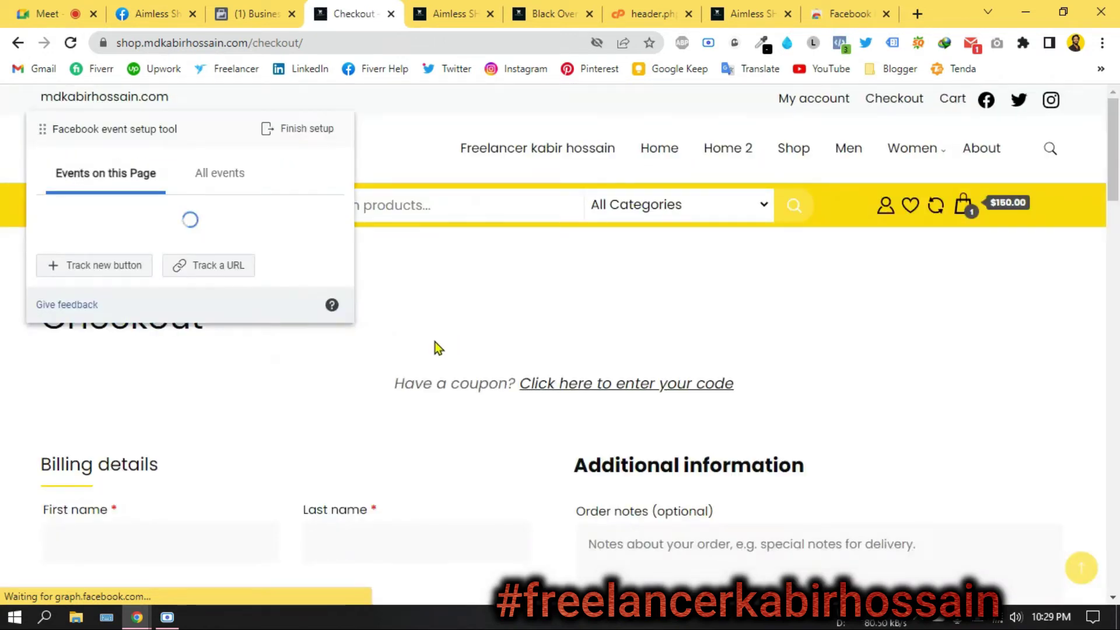
pyautogui.scroll(-6, 435, 342)
pyautogui.scroll(6, 435, 343)
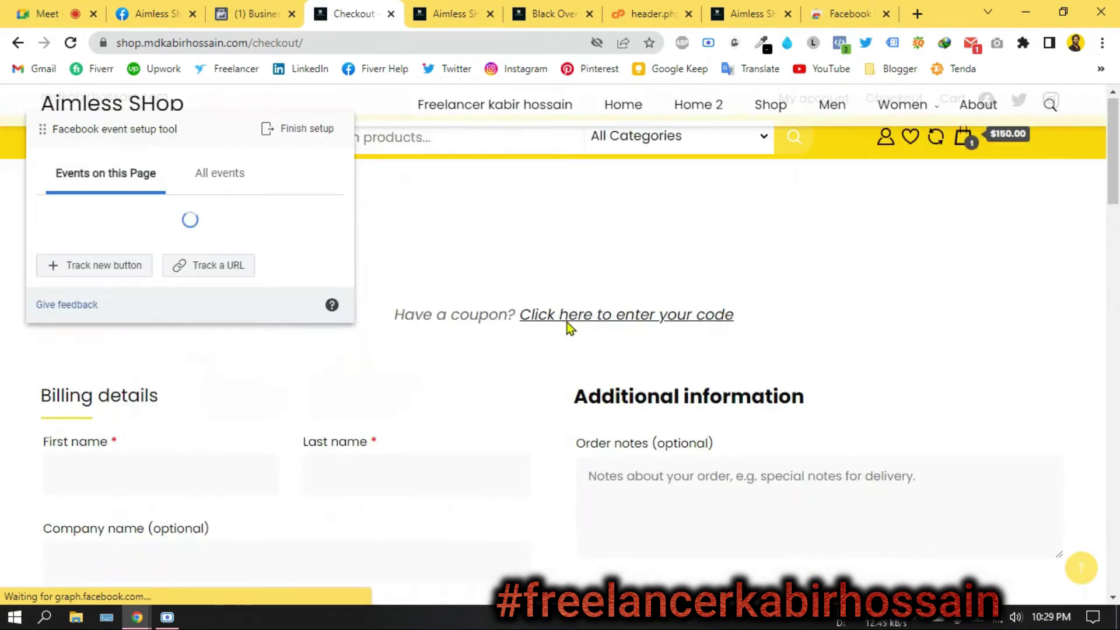
pyautogui.scroll(-15, 373, 373)
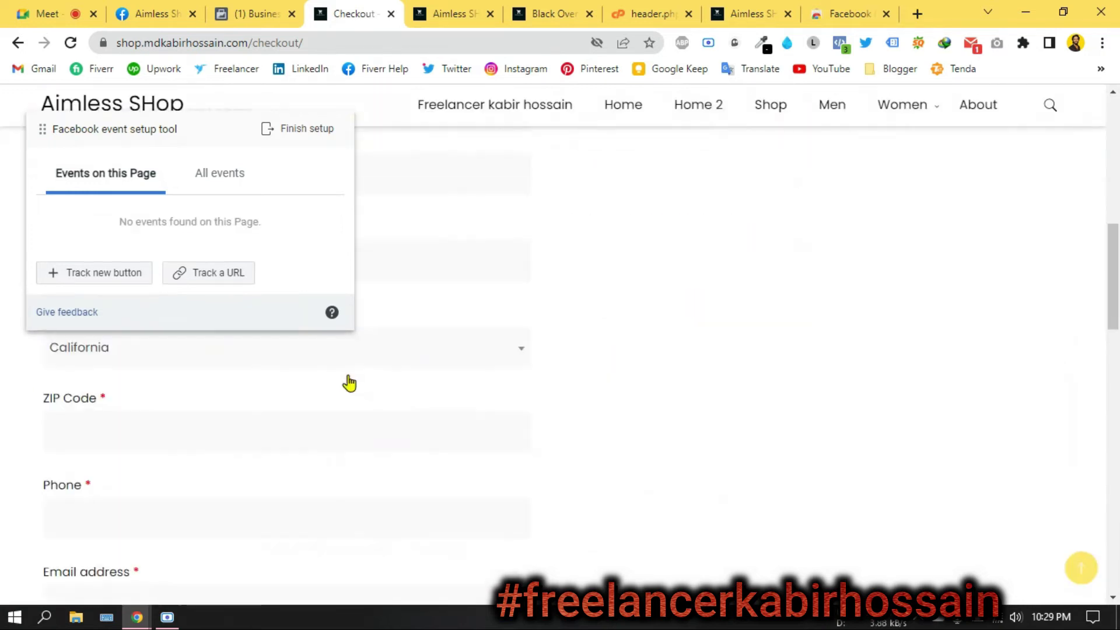
pyautogui.scroll(-3, 440, 409)
pyautogui.scroll(12, 439, 415)
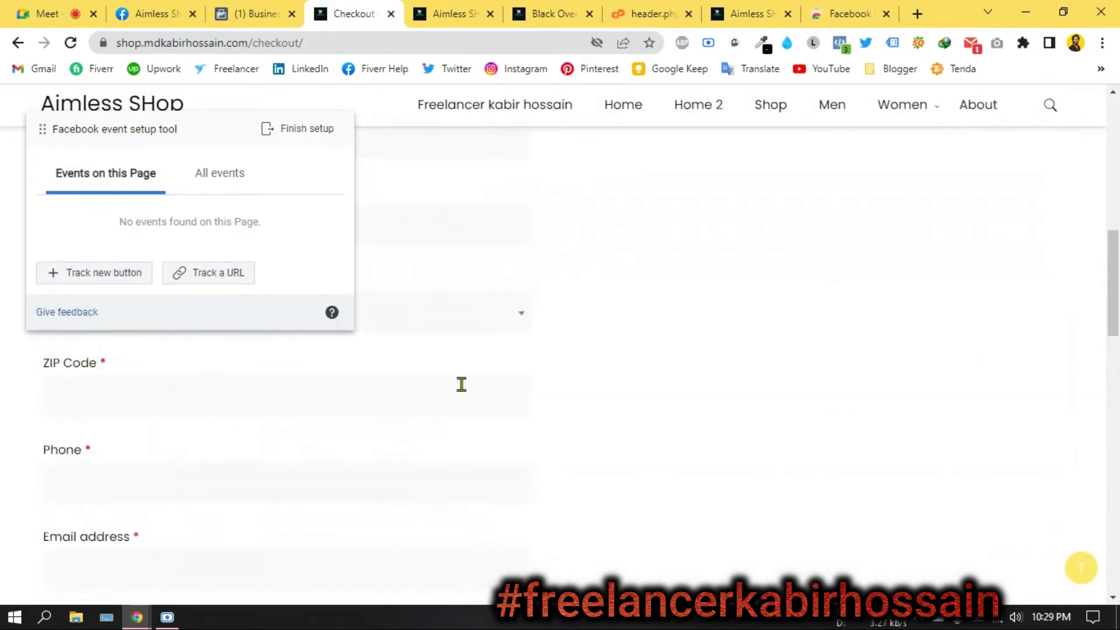
pyautogui.scroll(5, 491, 384)
pyautogui.scroll(-1, 170, 377)
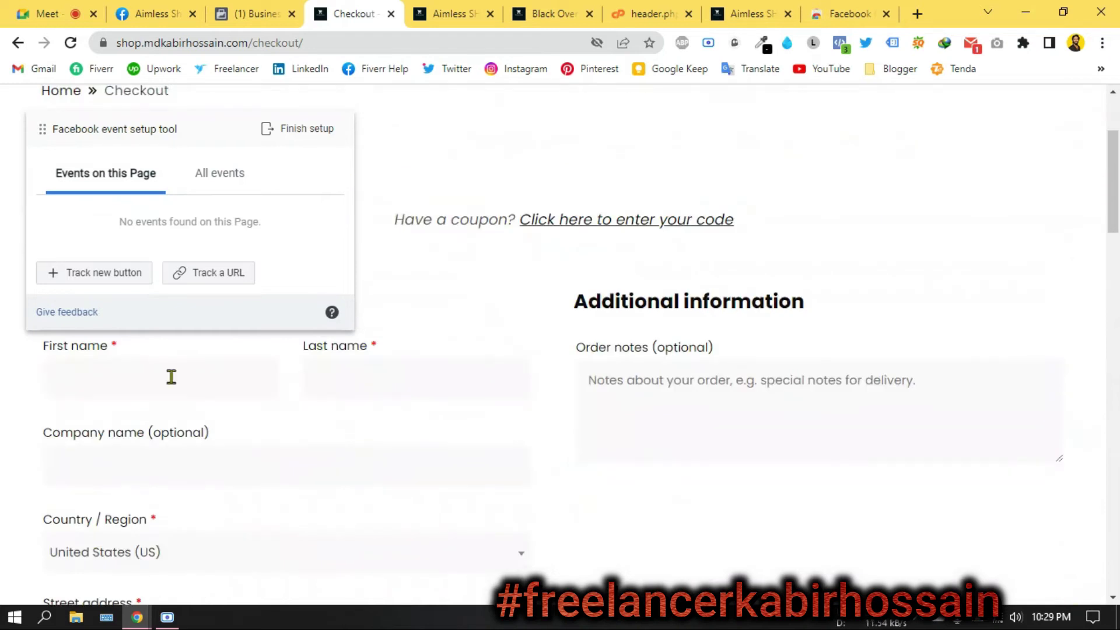
# - Fill in the first name, last name and company name of the billing details with placeholder text
pyautogui.click(168, 376)
pyautogui.write('kg;g;;;')
pyautogui.click(410, 382)
pyautogui.write('cmbbmmm')
pyautogui.scroll(-2, 233, 417)
pyautogui.scroll(2, 204, 399)
pyautogui.click(164, 465)
pyautogui.write('ncmm')
pyautogui.scroll(-2, 164, 465)
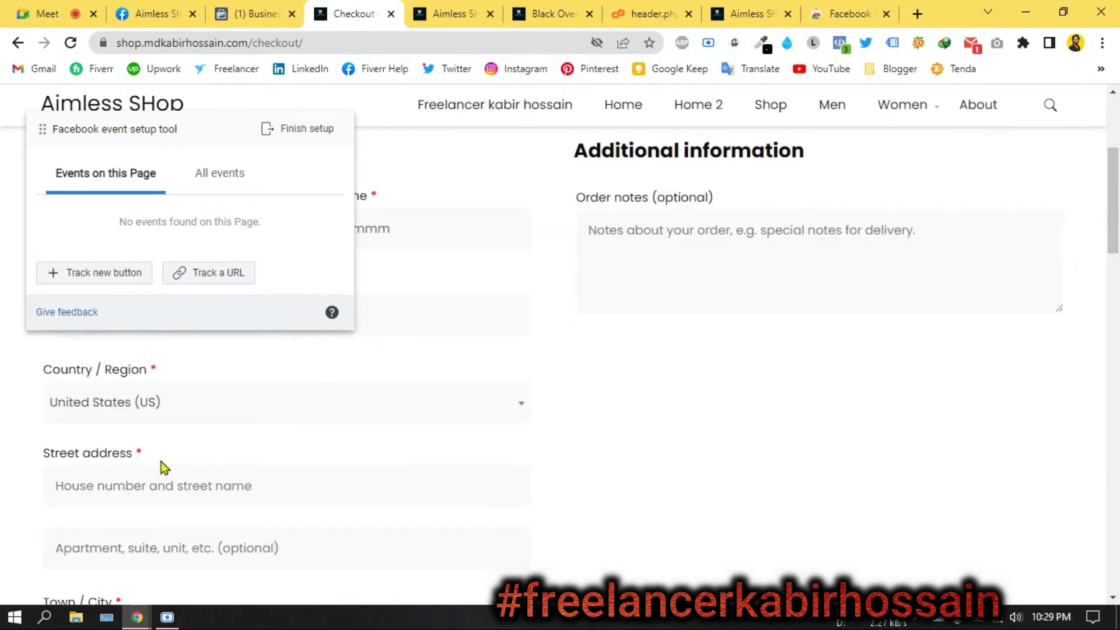
# - Set the billing country to Bangladesh by searching the country list for "ban"
pyautogui.click(203, 399)
pyautogui.press('Up')
pyautogui.press('Up')
pyautogui.press('Up')
pyautogui.scroll(2, 637, 341)
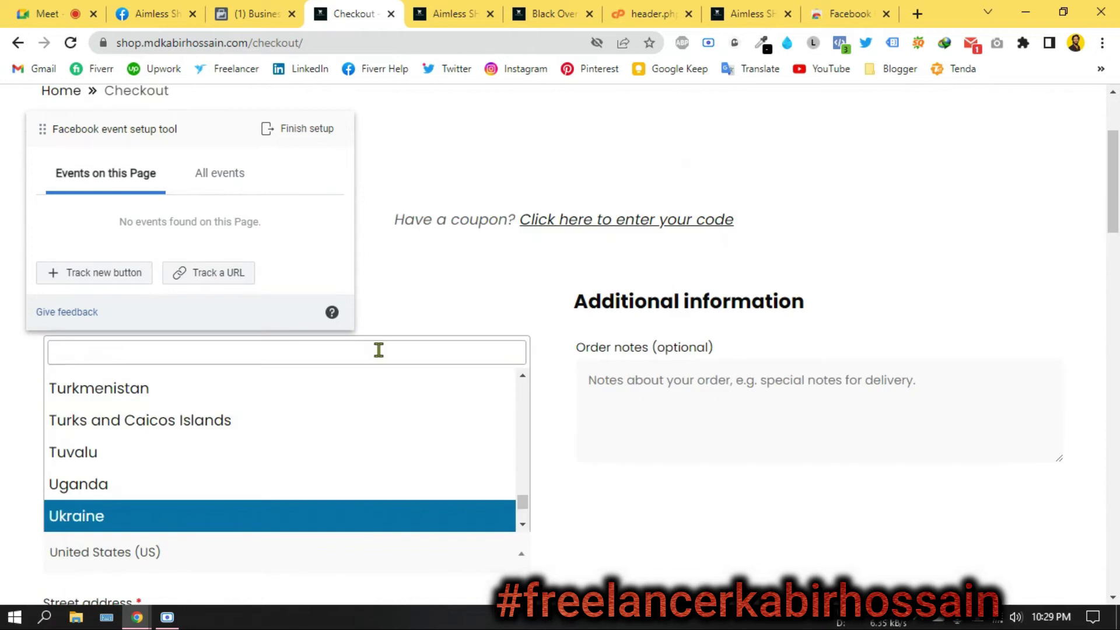
pyautogui.click(234, 354)
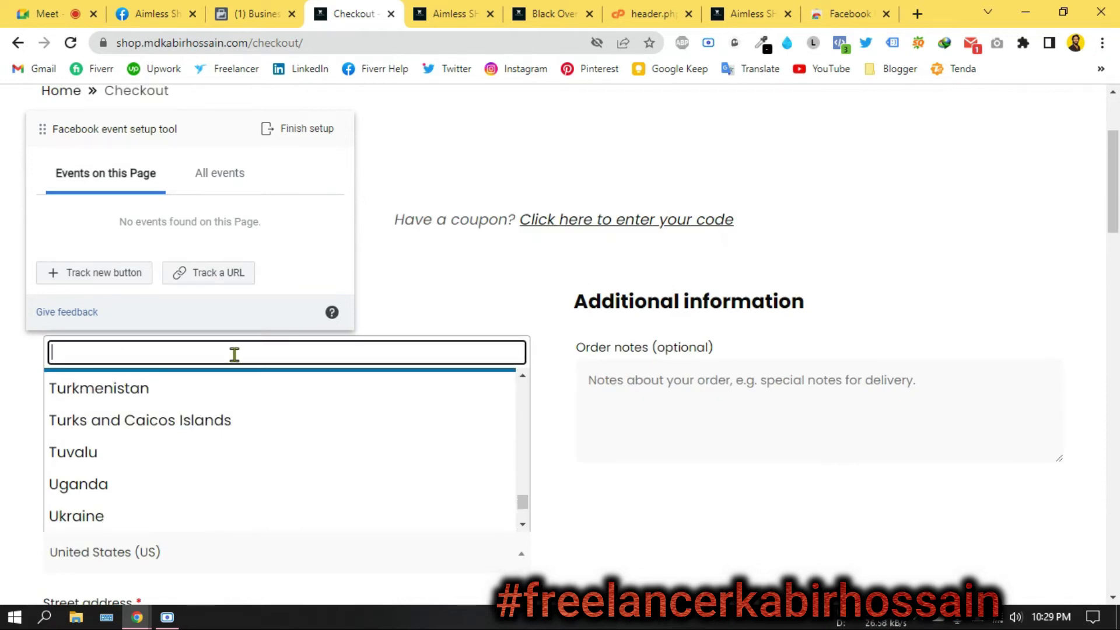
pyautogui.write('ba')
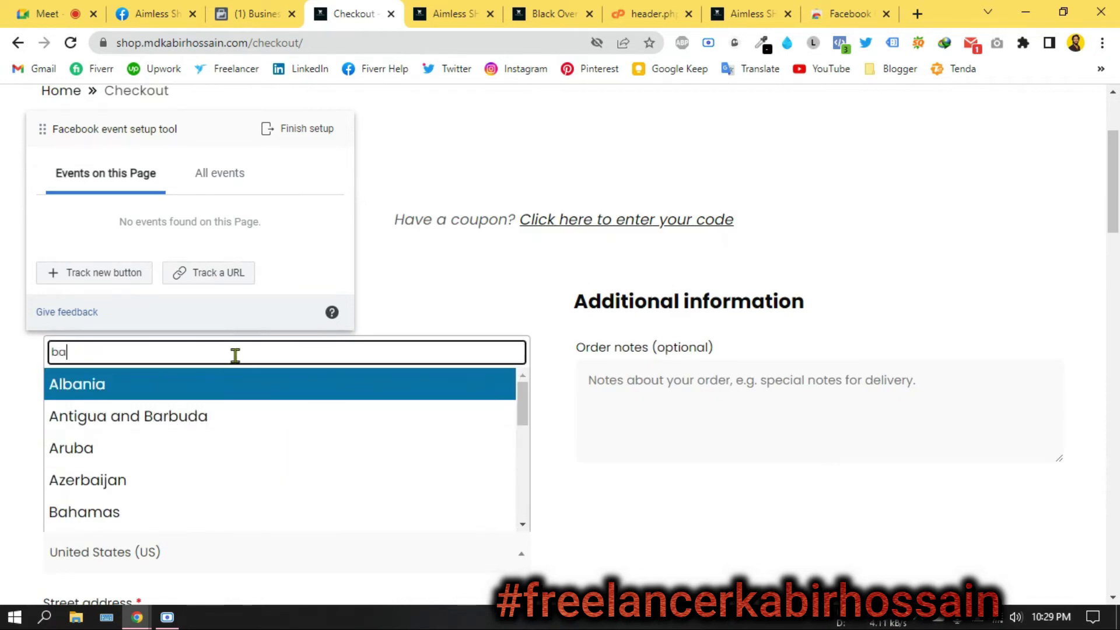
pyautogui.write('n')
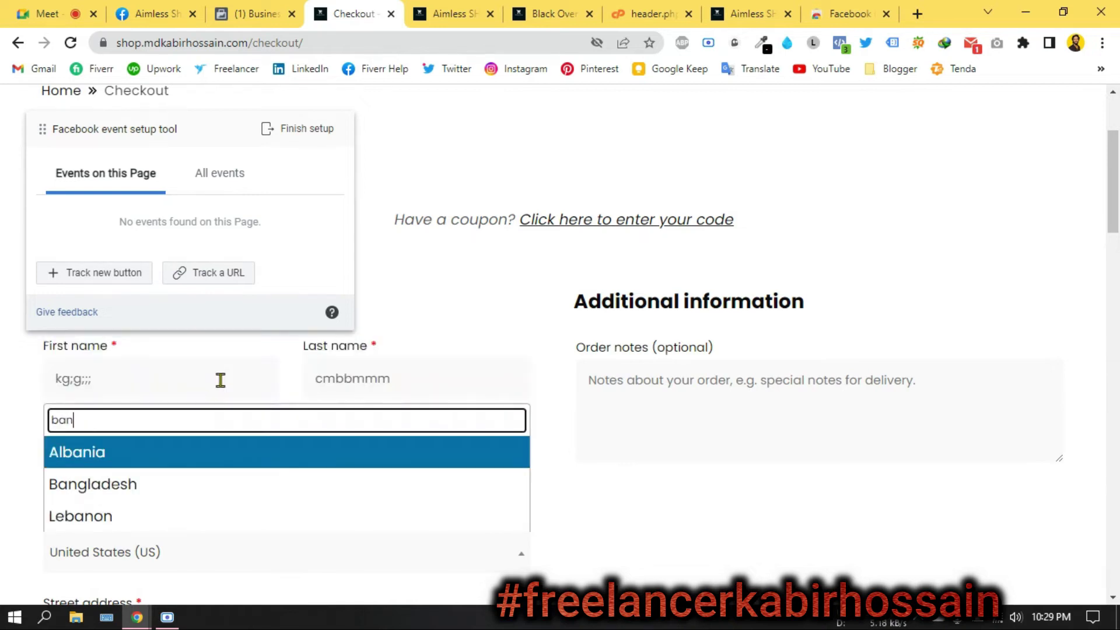
pyautogui.click(170, 492)
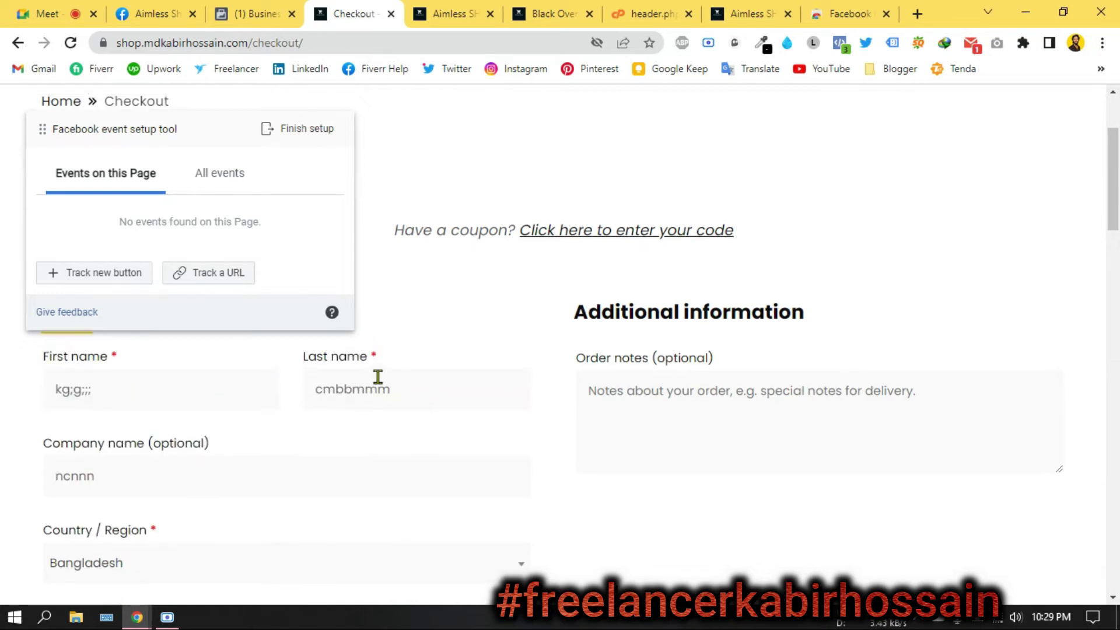
# - Enter a placeholder street address and fill the town, district and remaining address details from a saved address suggestion
pyautogui.scroll(-3, 225, 449)
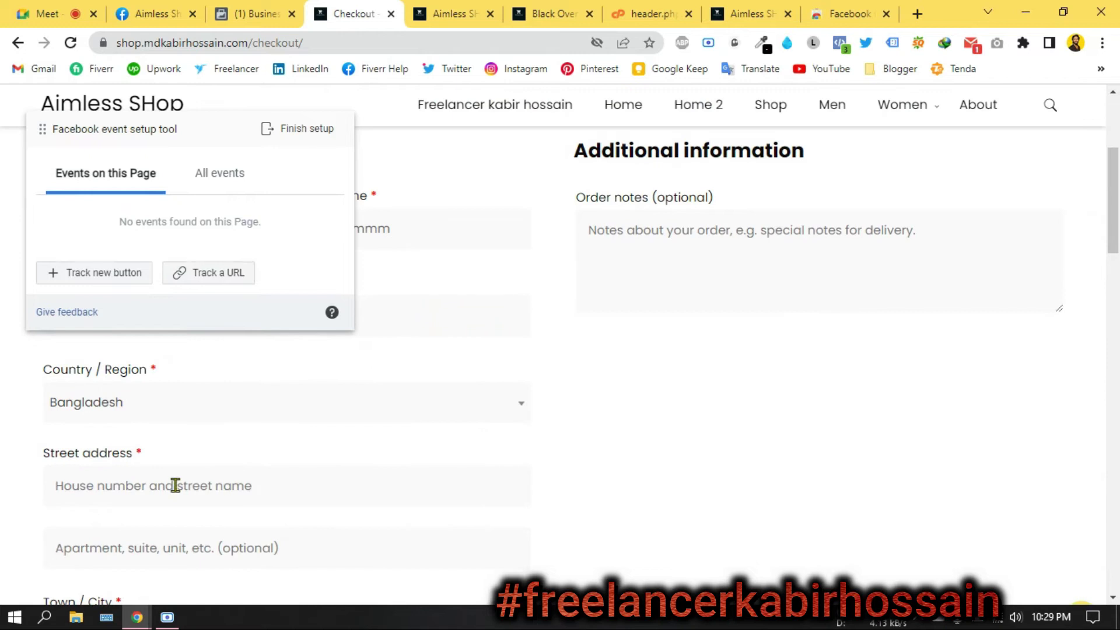
pyautogui.click(160, 489)
pyautogui.write('sghghfg')
pyautogui.scroll(-3, 158, 487)
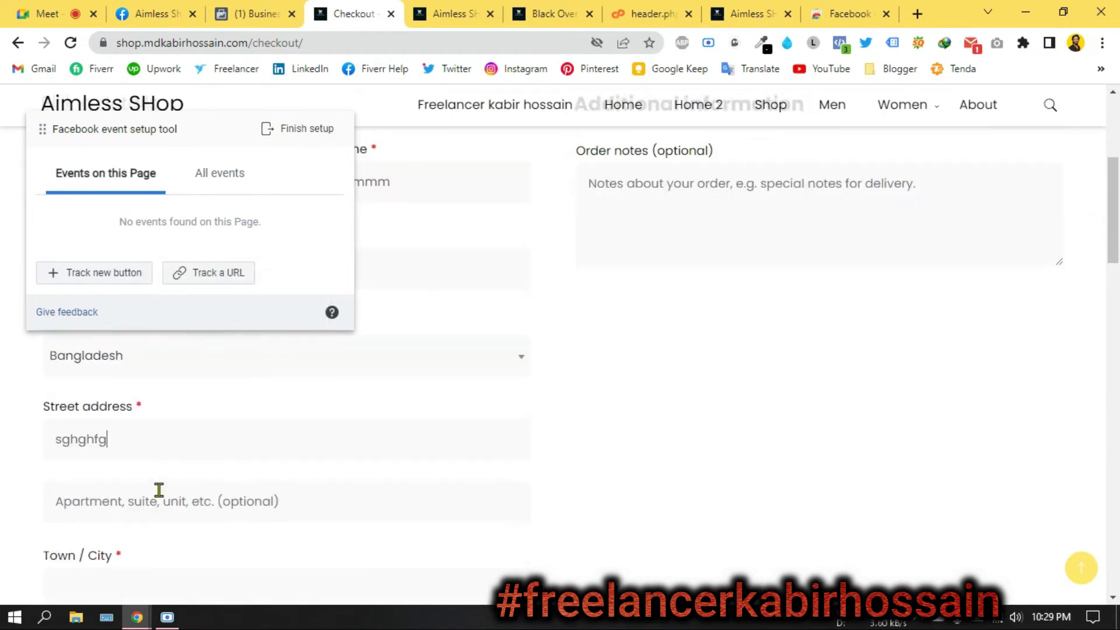
pyautogui.click(129, 481)
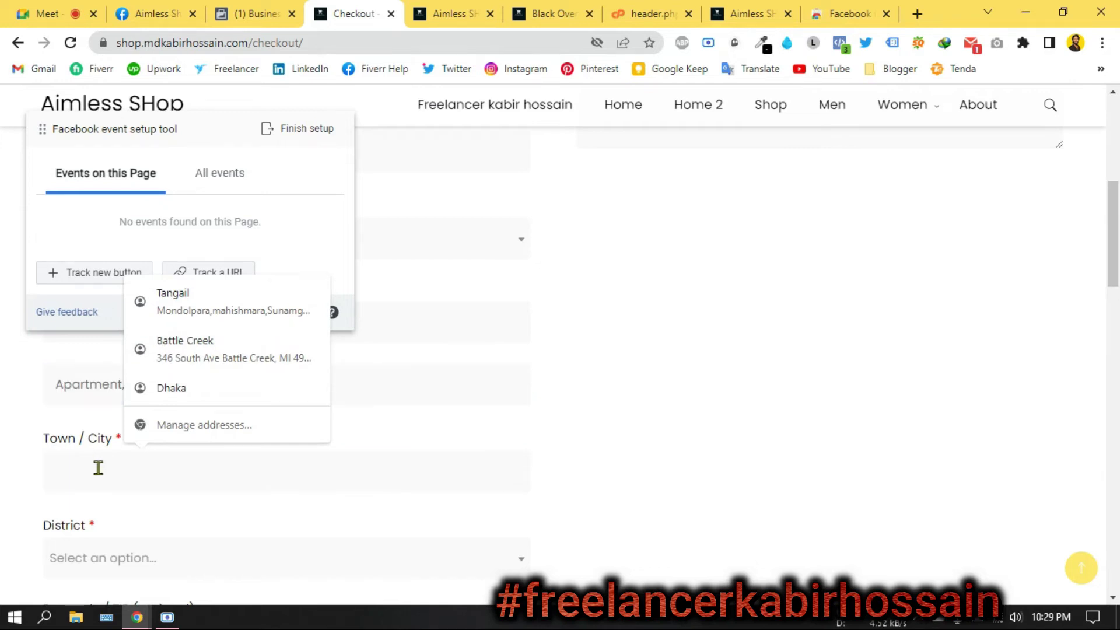
pyautogui.click(170, 301)
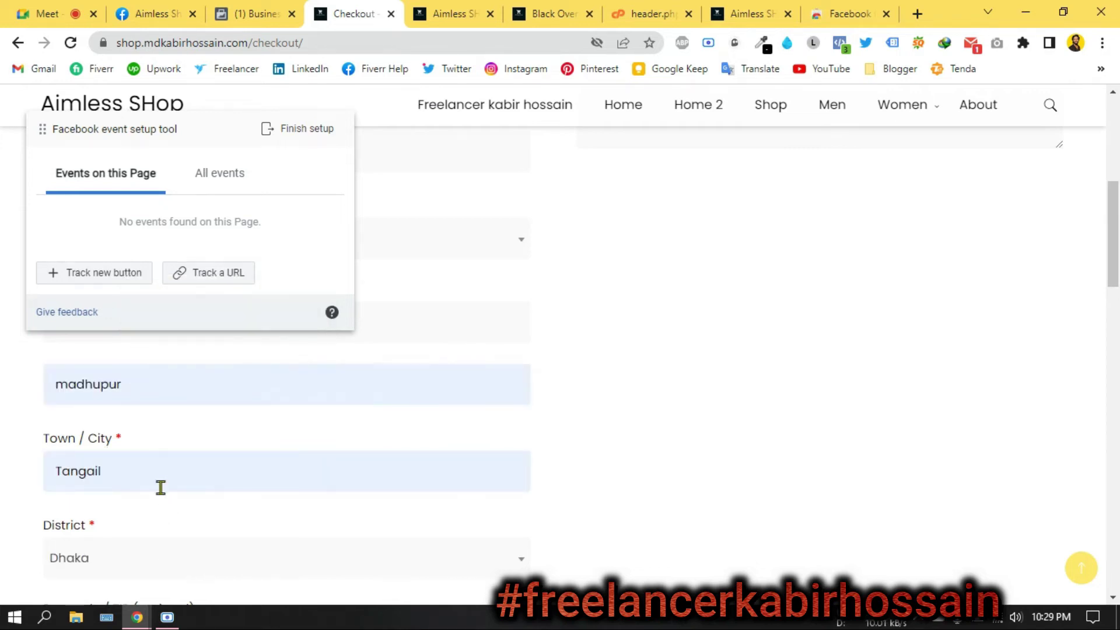
# - Replace the filled-in phone number with placeholder zeros and delete part of the name in the email address
pyautogui.scroll(-4, 160, 487)
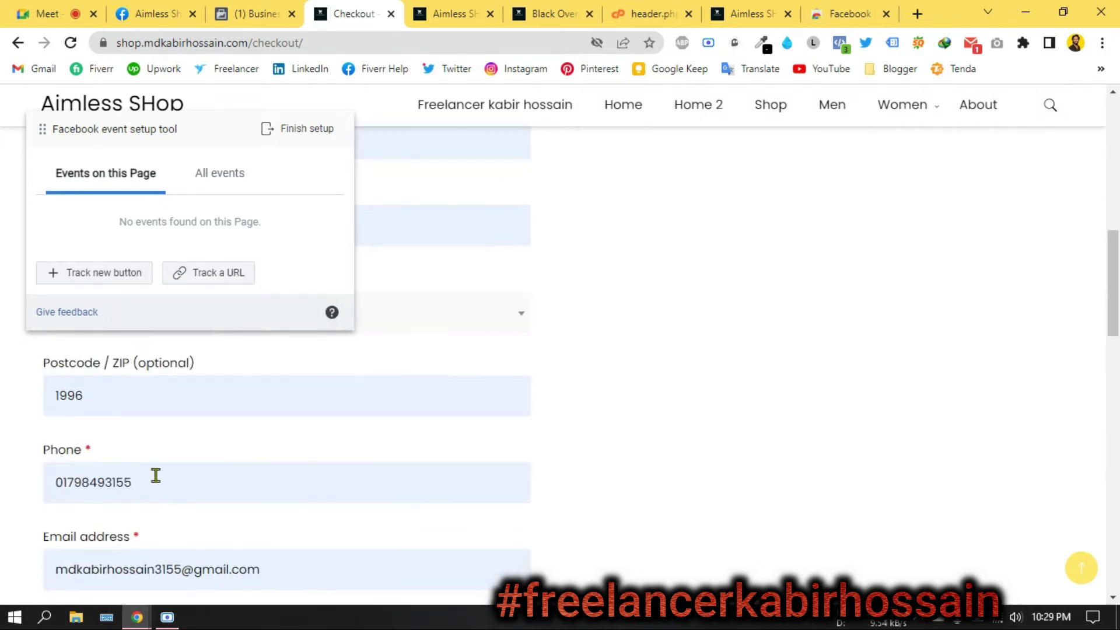
pyautogui.moveTo(156, 475); pyautogui.dragTo(3, 484)
pyautogui.write('00000')
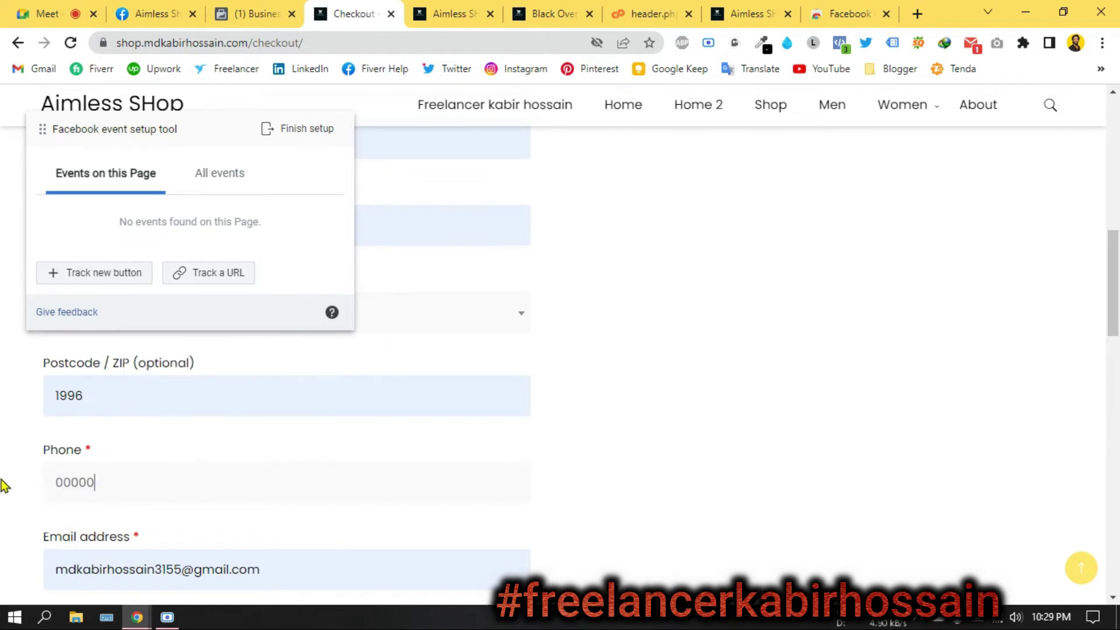
pyautogui.scroll(-3, 244, 461)
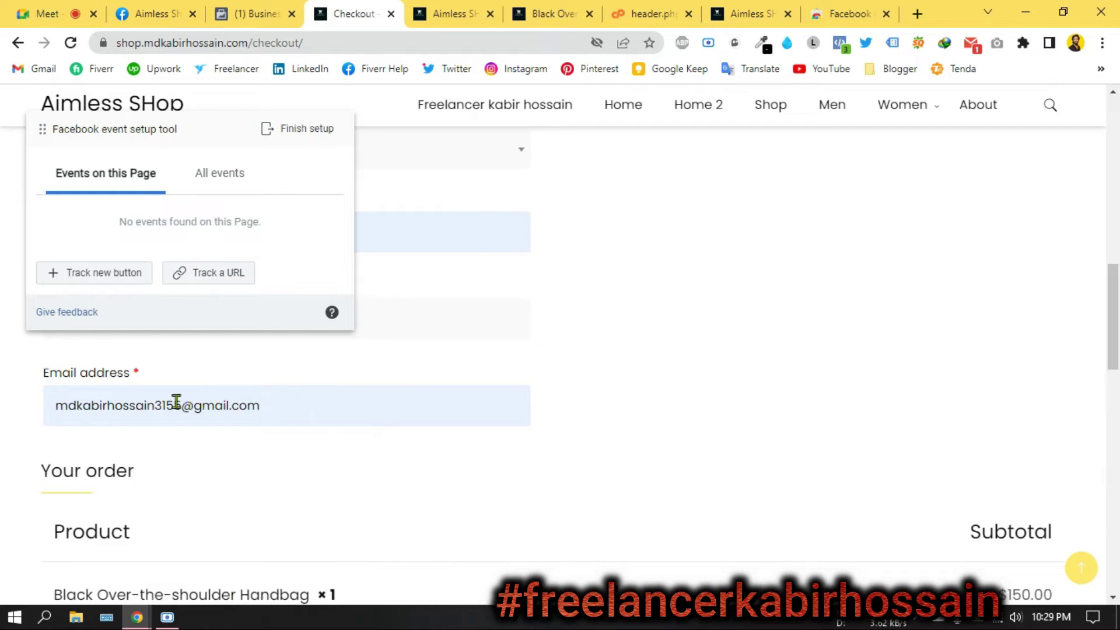
pyautogui.moveTo(176, 401); pyautogui.dragTo(125, 403)
pyautogui.press('BackSpace')
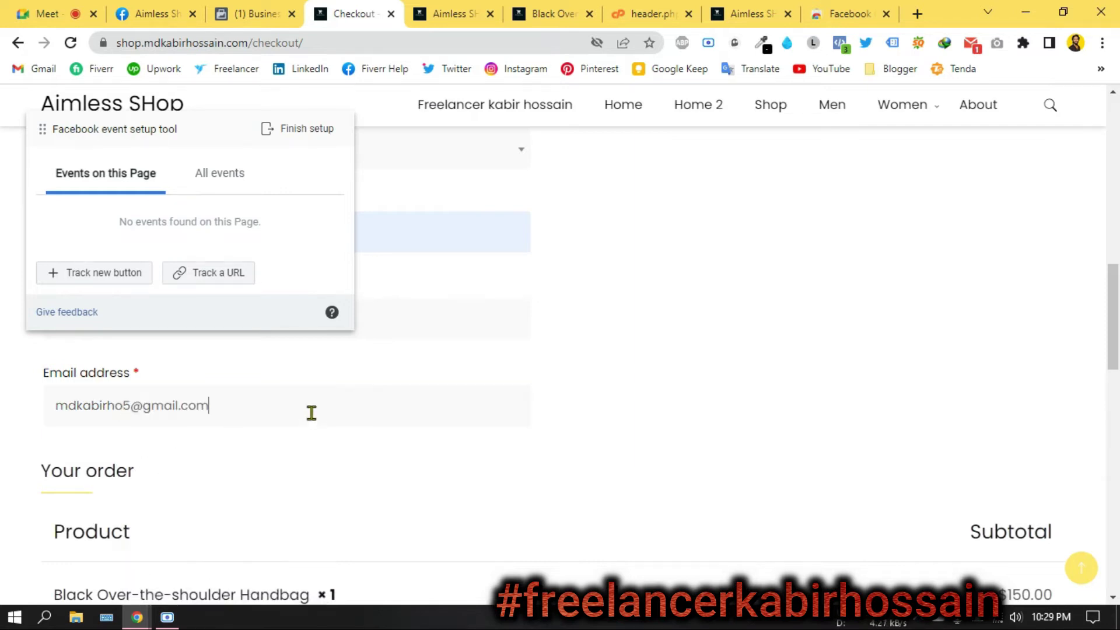
# - Select Cash on delivery as the payment method, review the checkout form and place the order
pyautogui.scroll(-10, 295, 429)
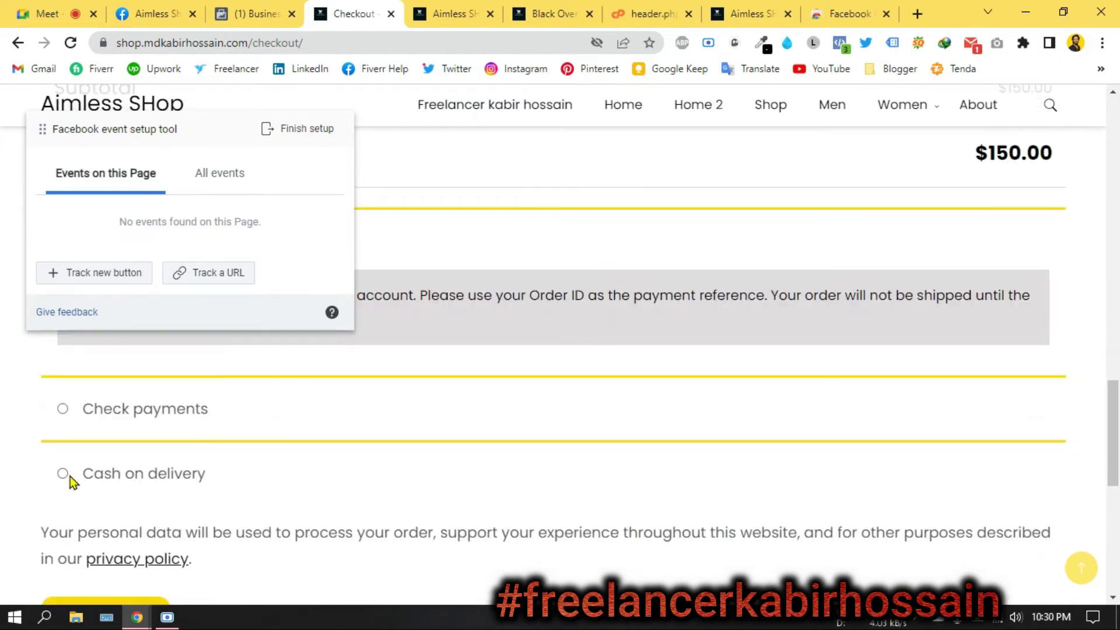
pyautogui.click(63, 473)
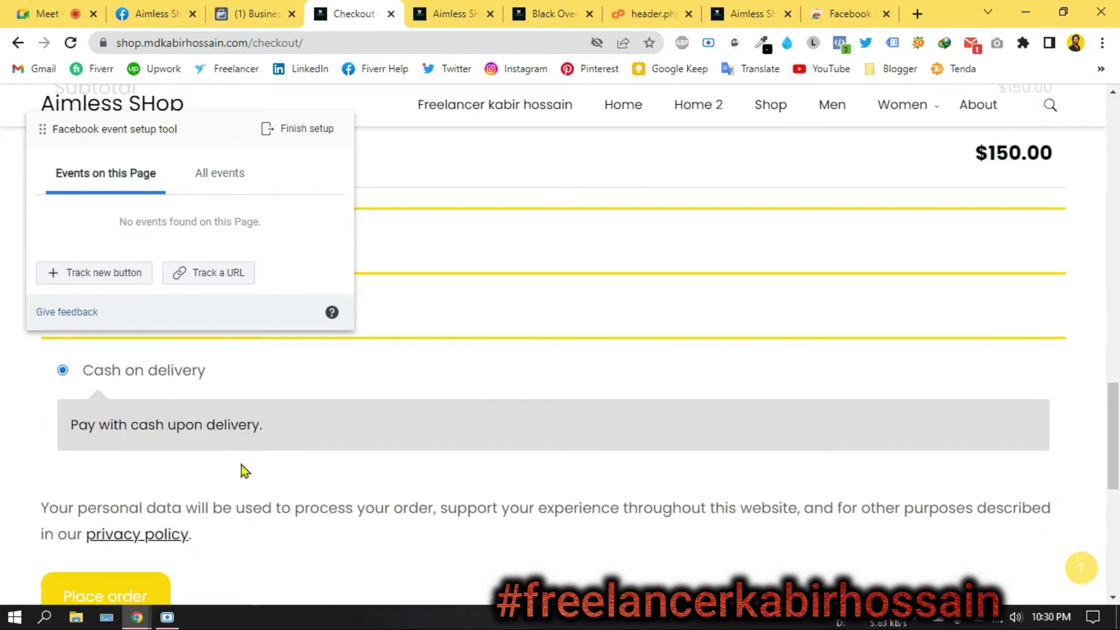
pyautogui.scroll(-5, 470, 430)
pyautogui.scroll(20, 470, 429)
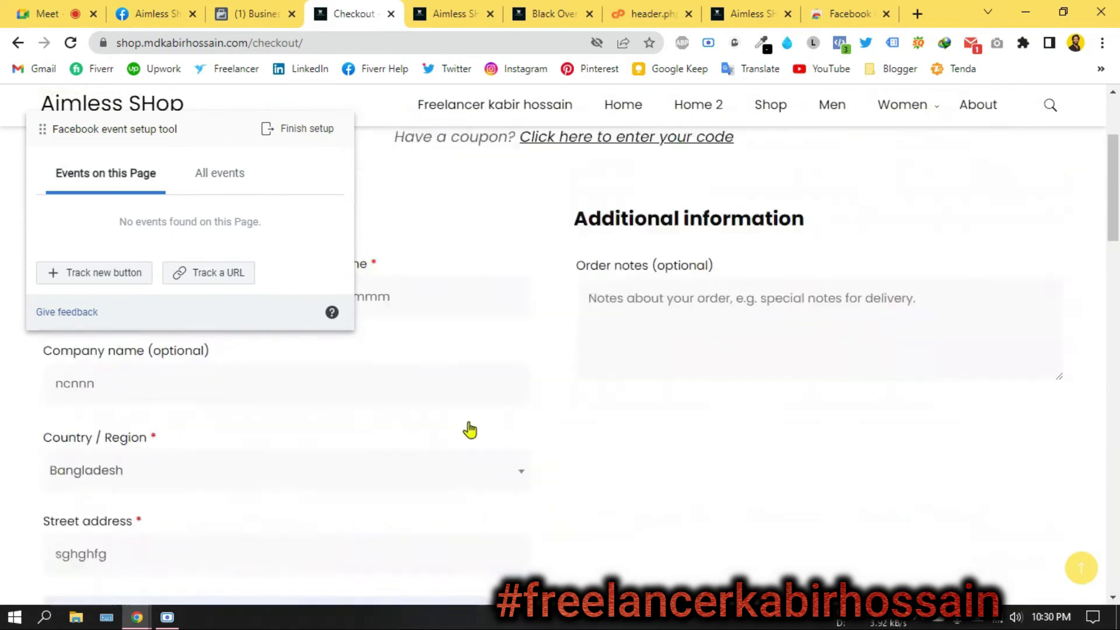
pyautogui.scroll(4, 470, 429)
pyautogui.scroll(-15, 278, 475)
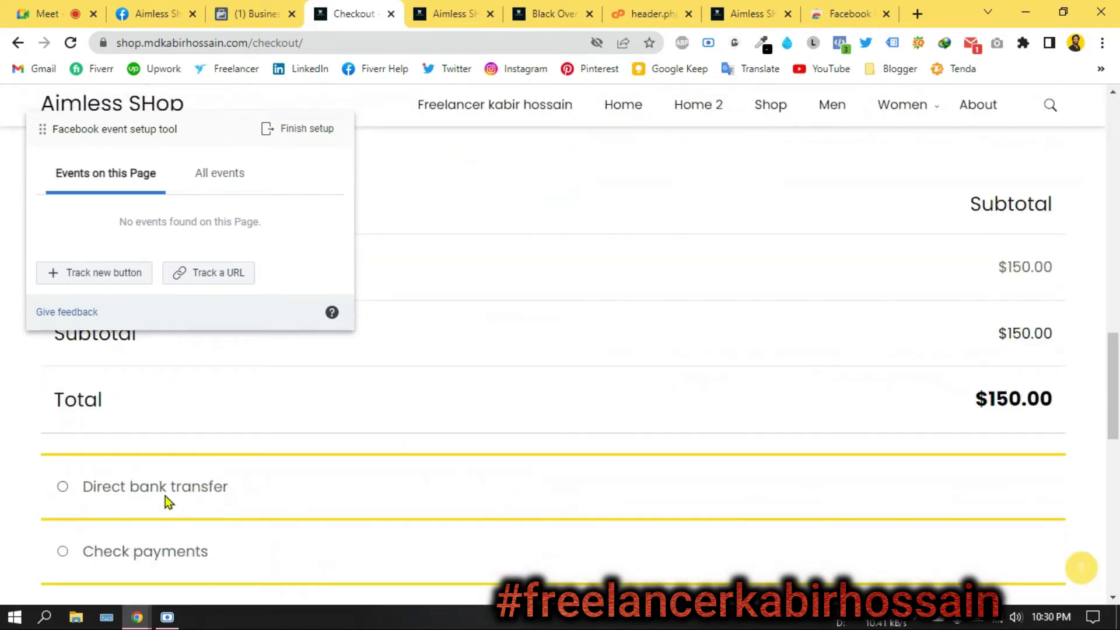
pyautogui.scroll(-7, 166, 496)
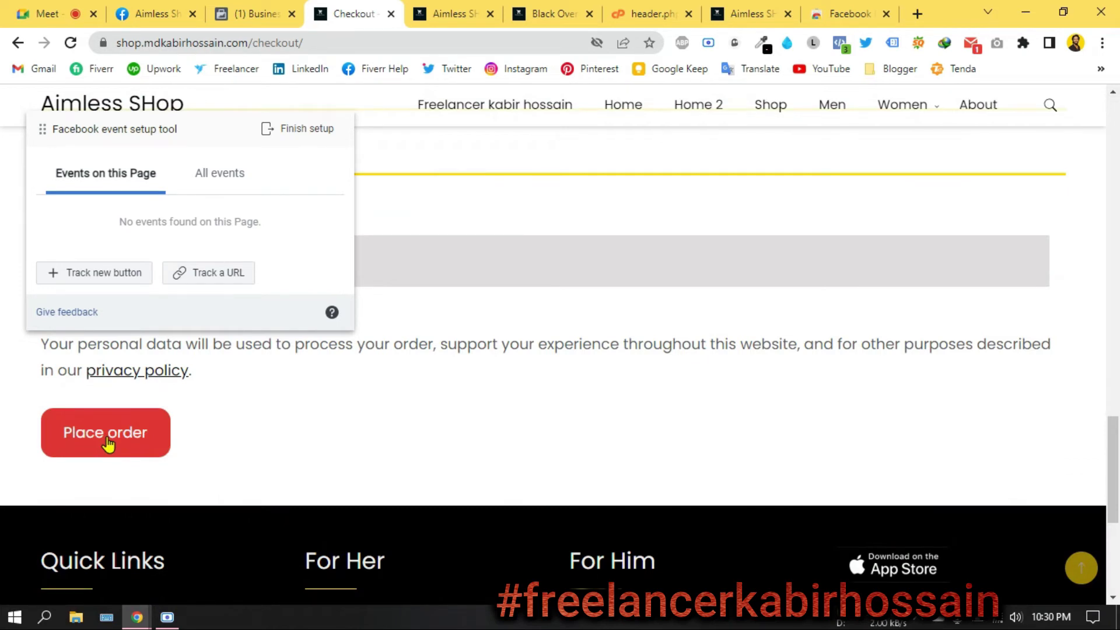
pyautogui.click(107, 440)
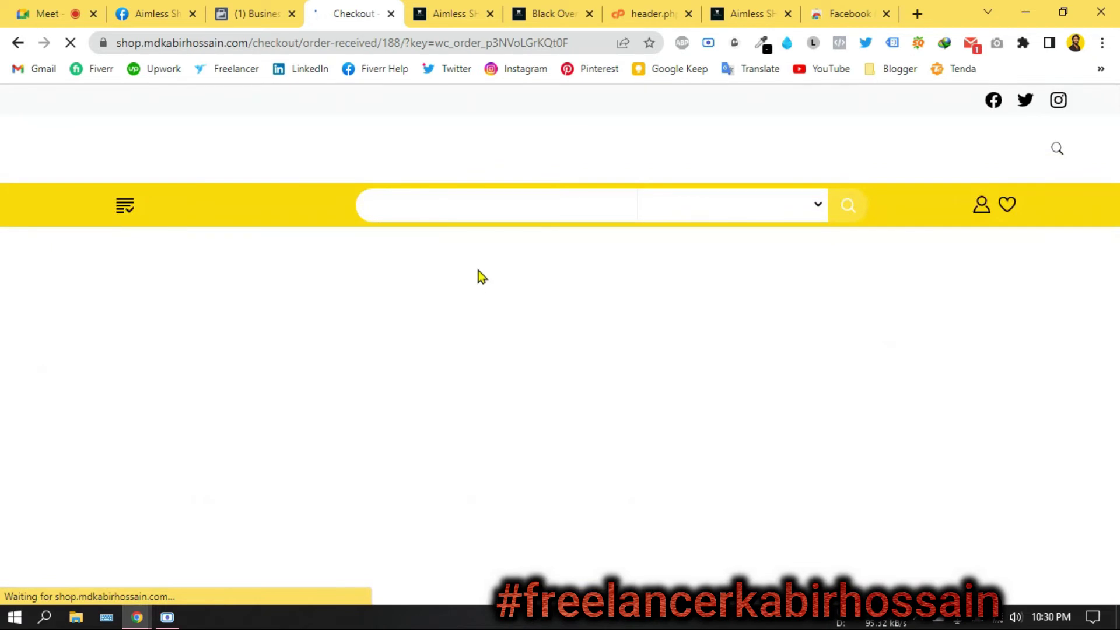
# - Start tracking the order received page by URL, set the match rule to URL contains and open the URL text for editing
pyautogui.scroll(-1, 363, 310)
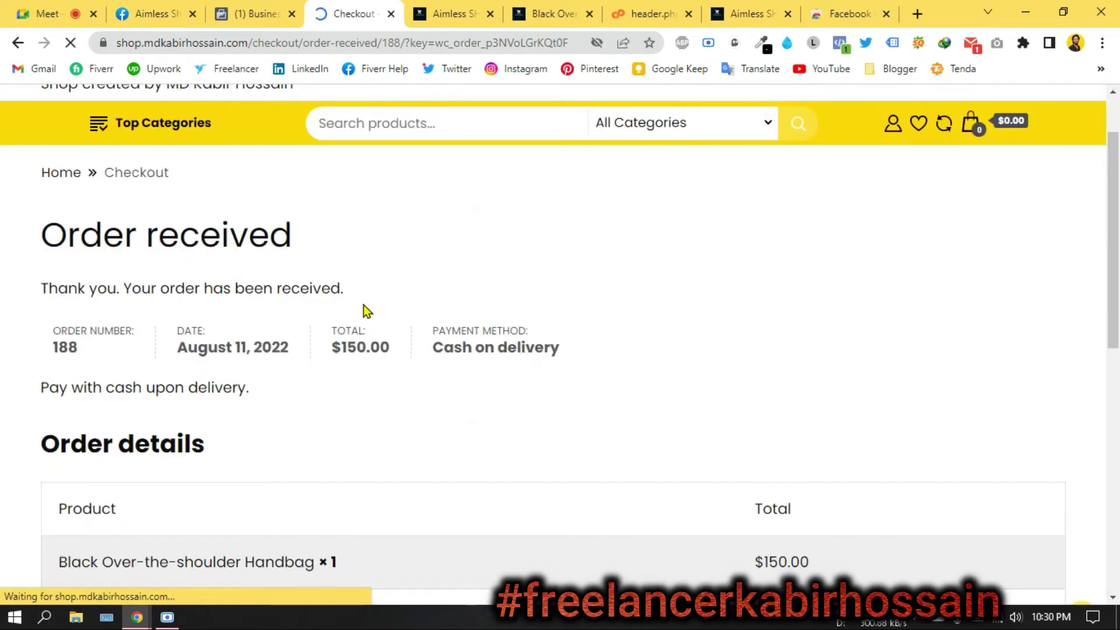
pyautogui.scroll(-2, 436, 289)
pyautogui.scroll(3, 438, 291)
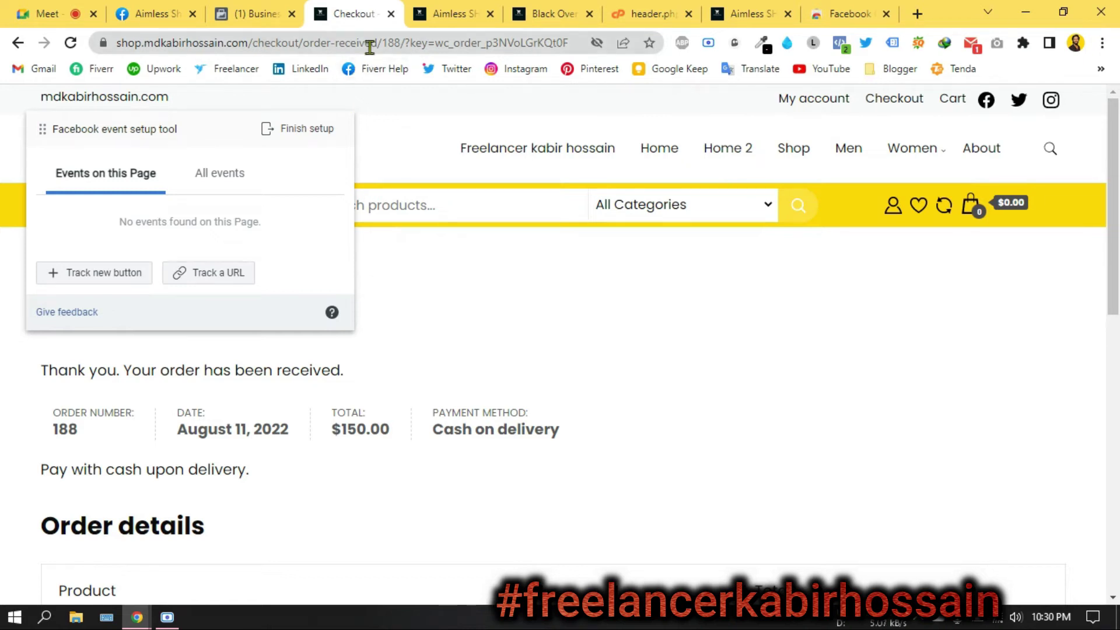
pyautogui.click(211, 273)
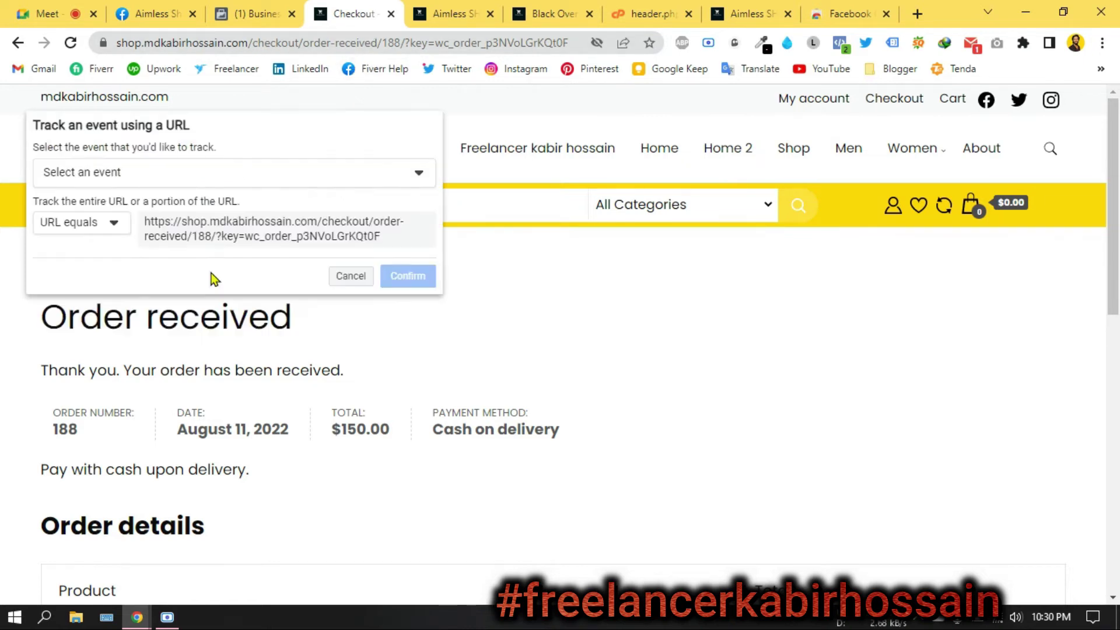
pyautogui.click(112, 225)
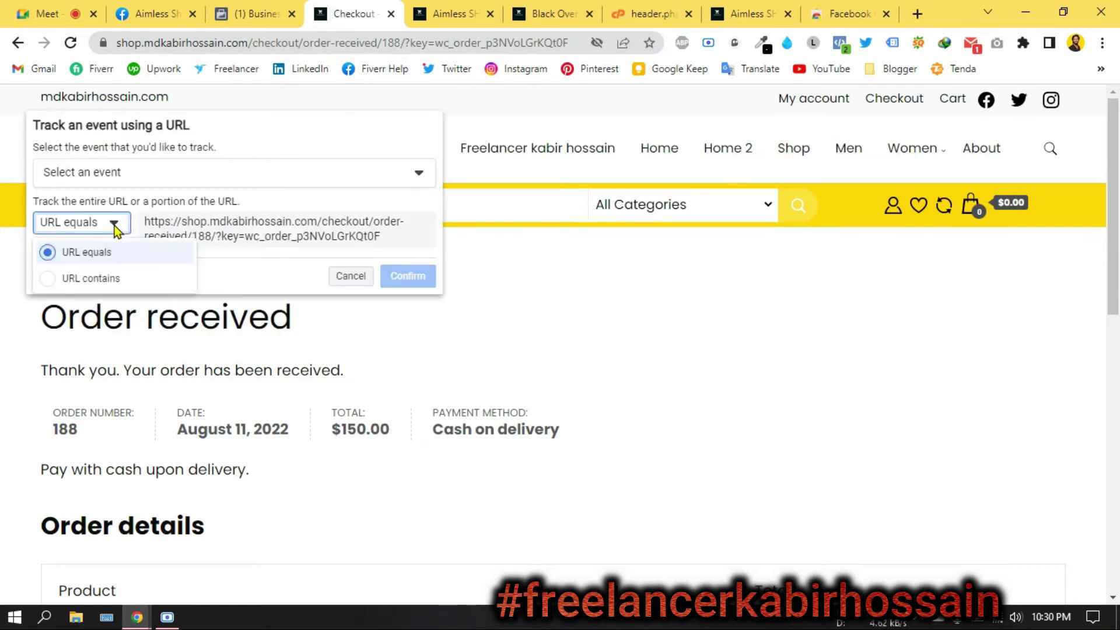
pyautogui.click(112, 278)
pyautogui.click(334, 229)
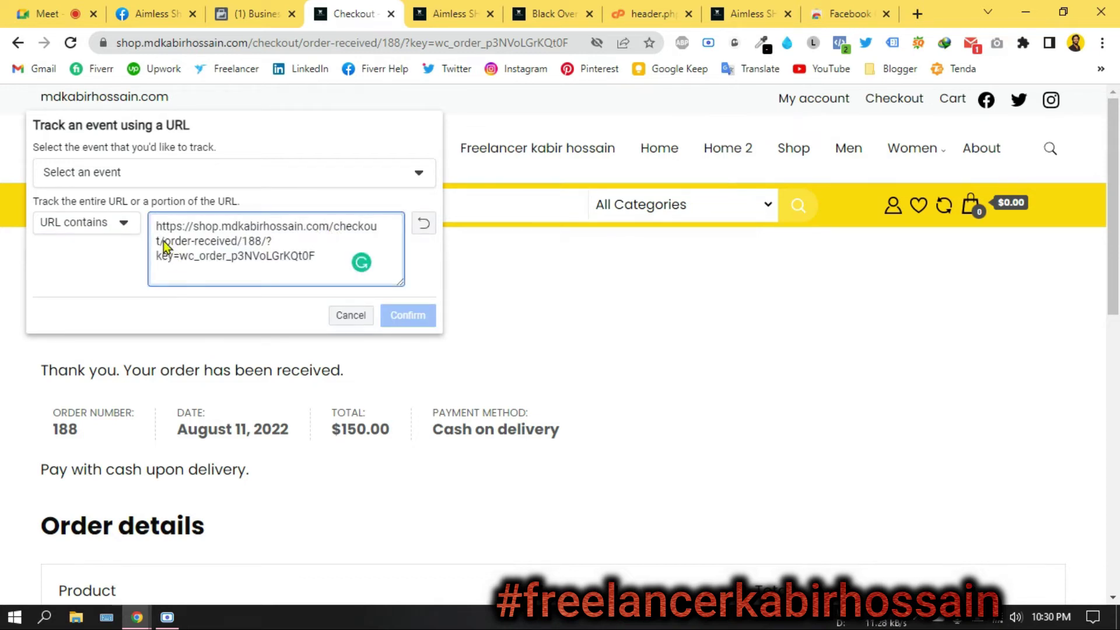
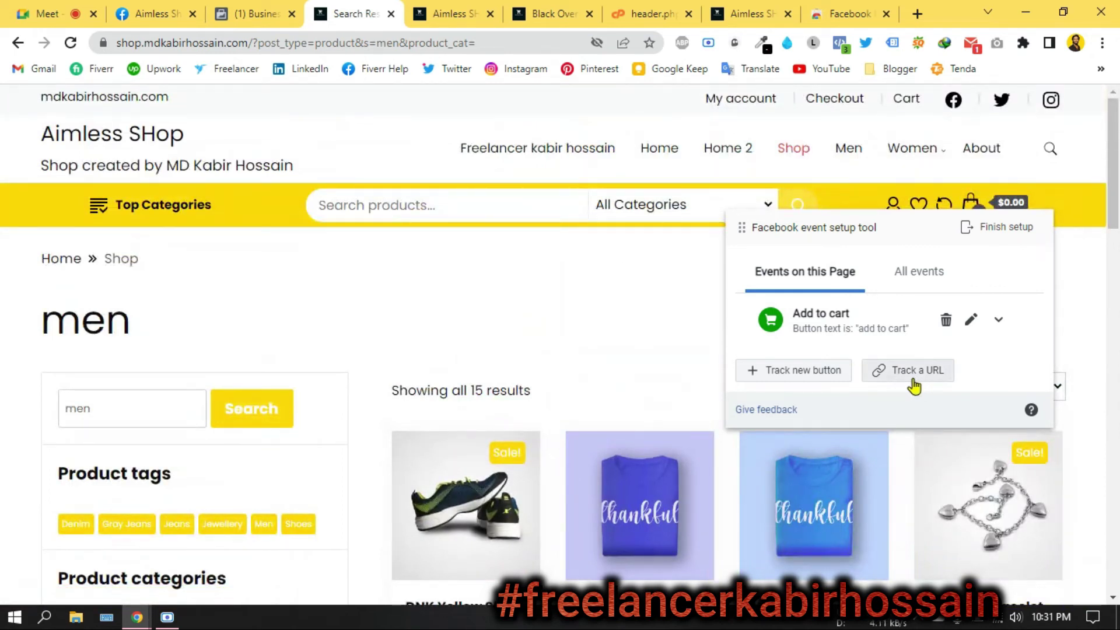
# - Track the product search results page with a URL contains rule, trimming the address to /?post_type=product&s=
pyautogui.click(913, 380)
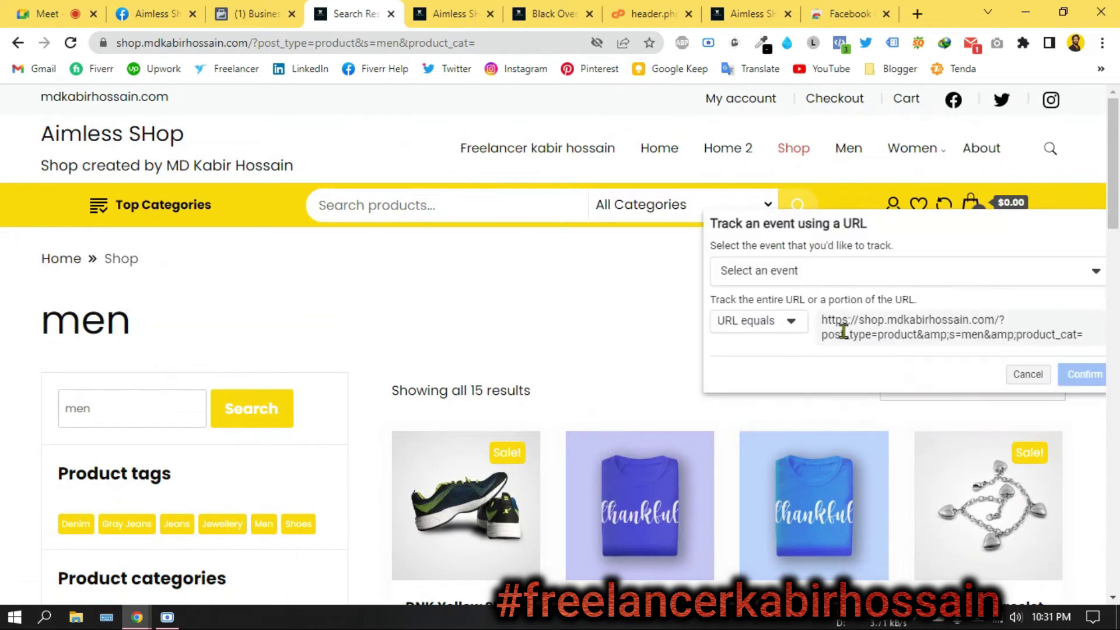
pyautogui.click(786, 325)
pyautogui.click(781, 372)
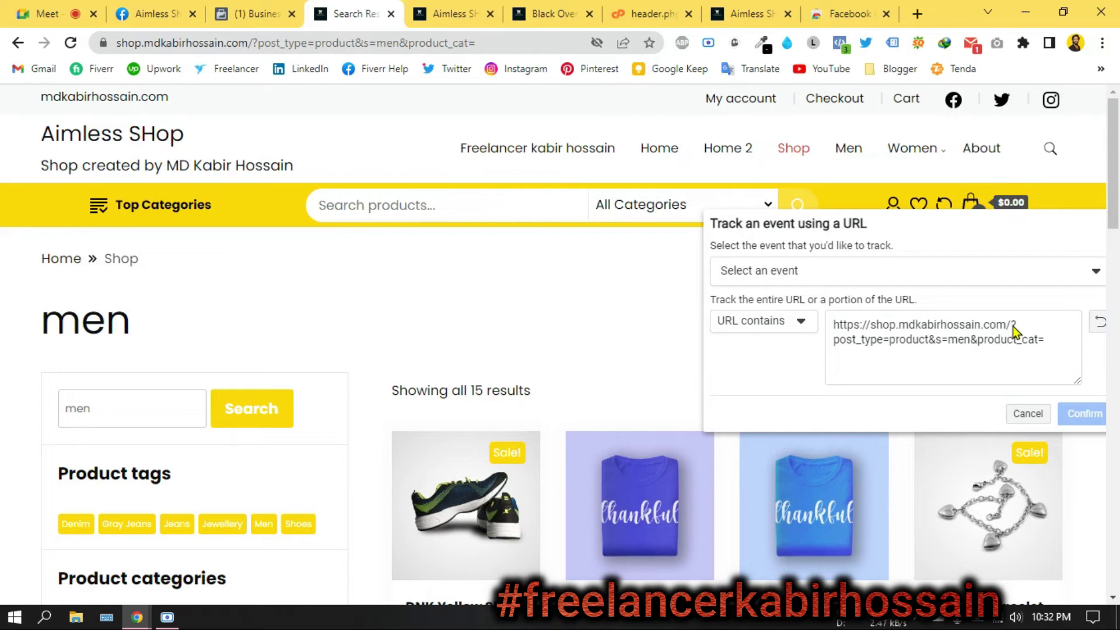
pyautogui.moveTo(1013, 329); pyautogui.dragTo(831, 334)
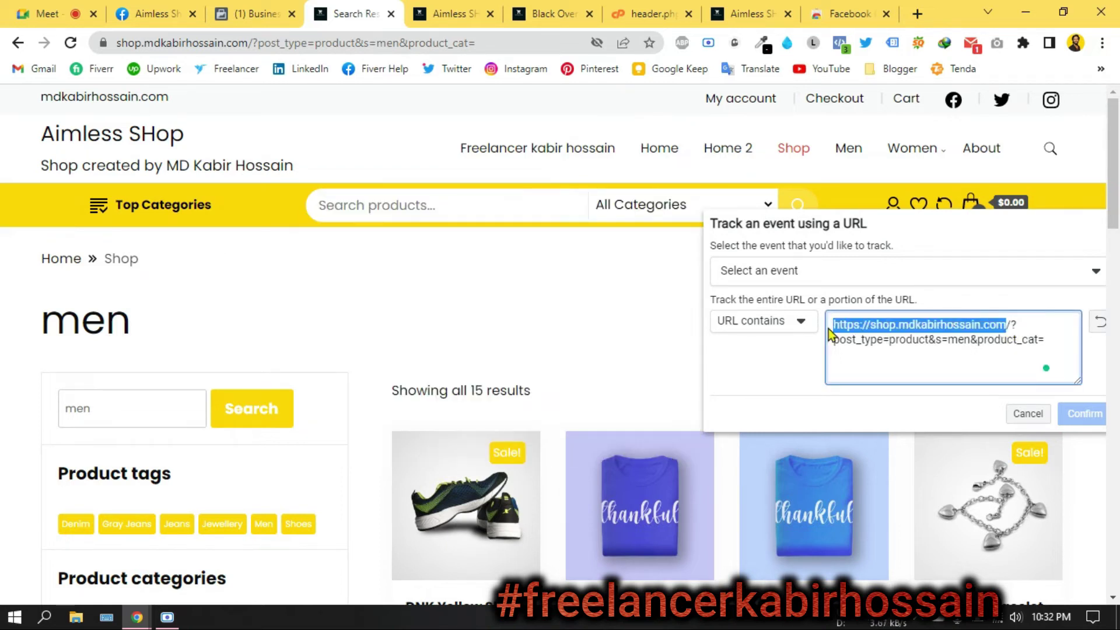
pyautogui.press('BackSpace')
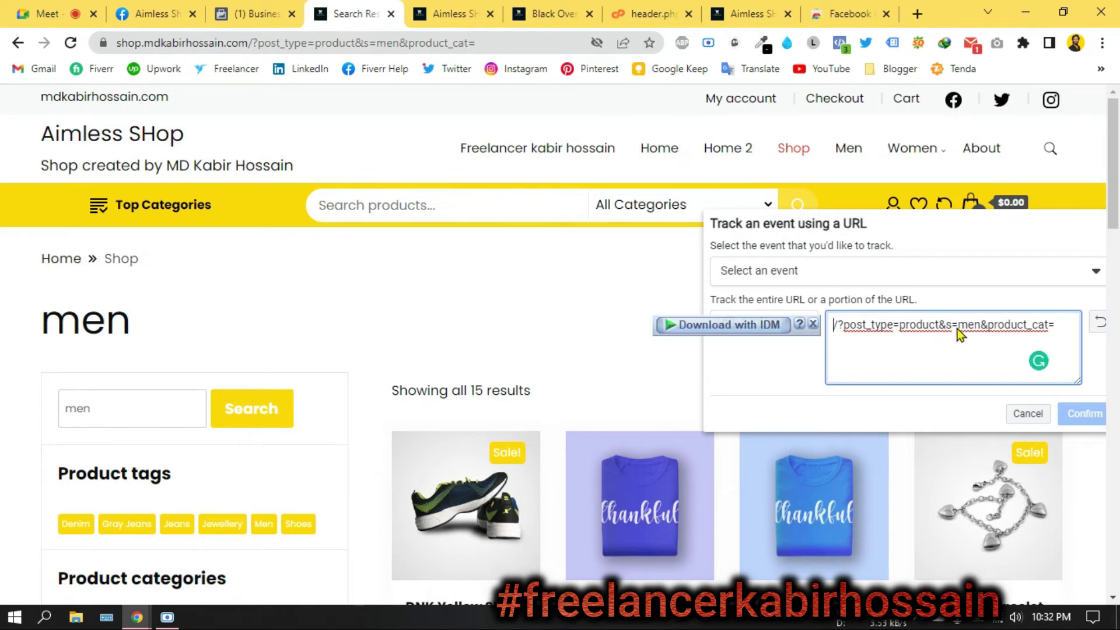
pyautogui.moveTo(959, 327); pyautogui.dragTo(1060, 331)
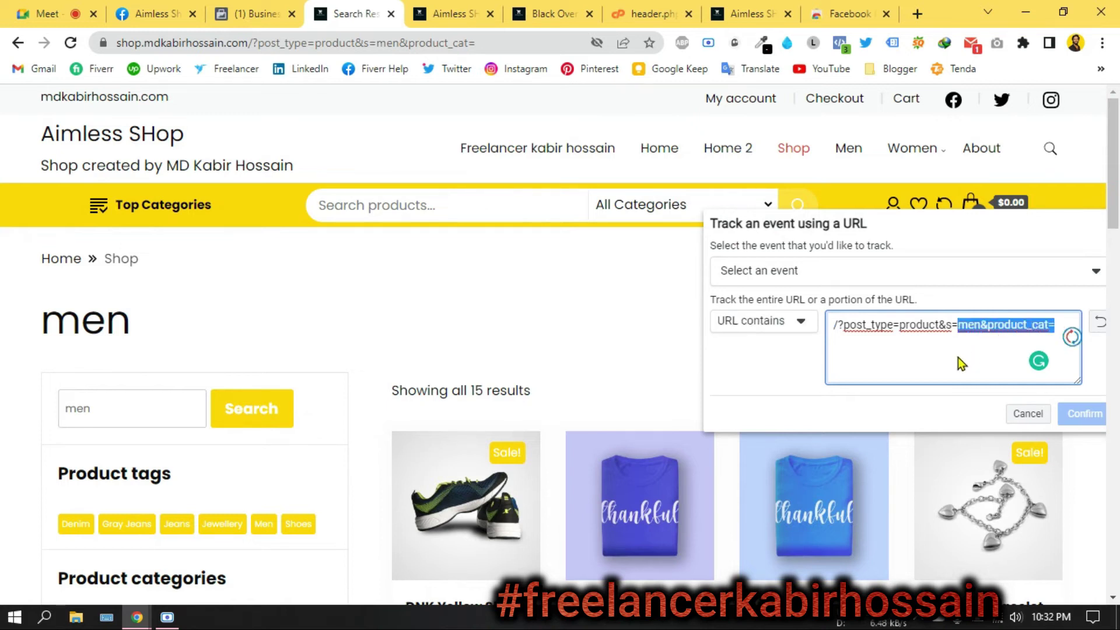
pyautogui.press('BackSpace')
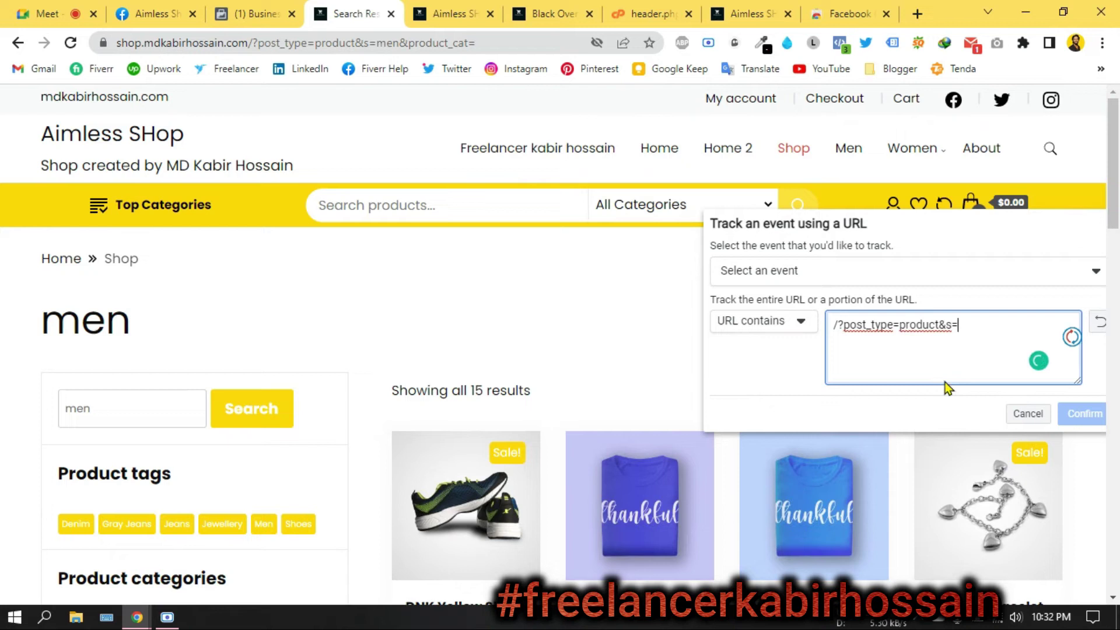
# - Choose Search as the event to track for the search results URL
pyautogui.click(779, 273)
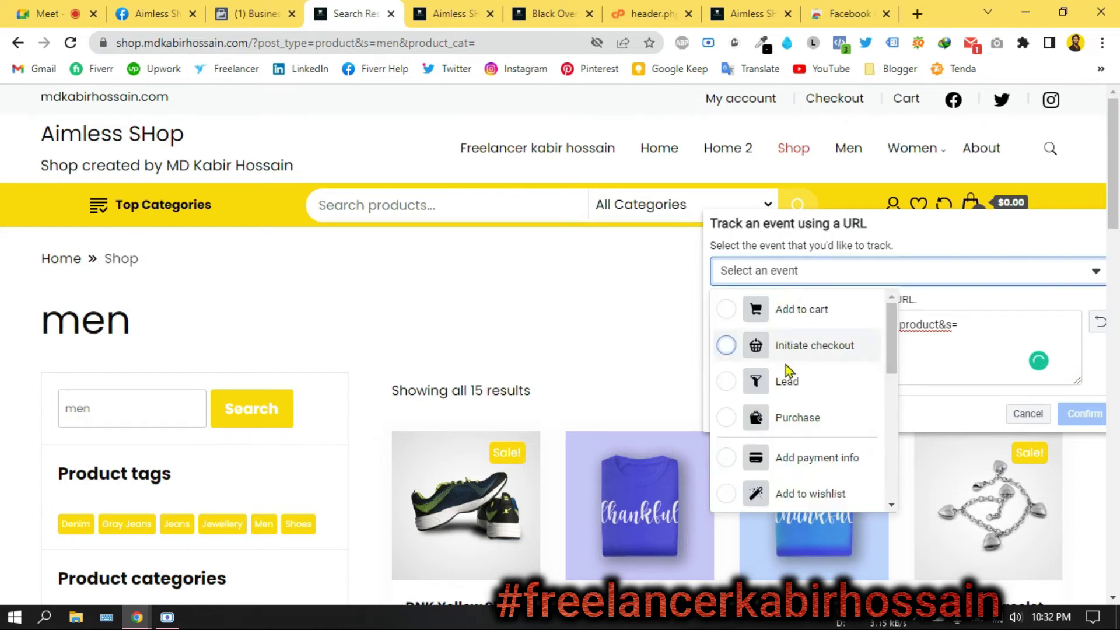
pyautogui.scroll(-3, 785, 376)
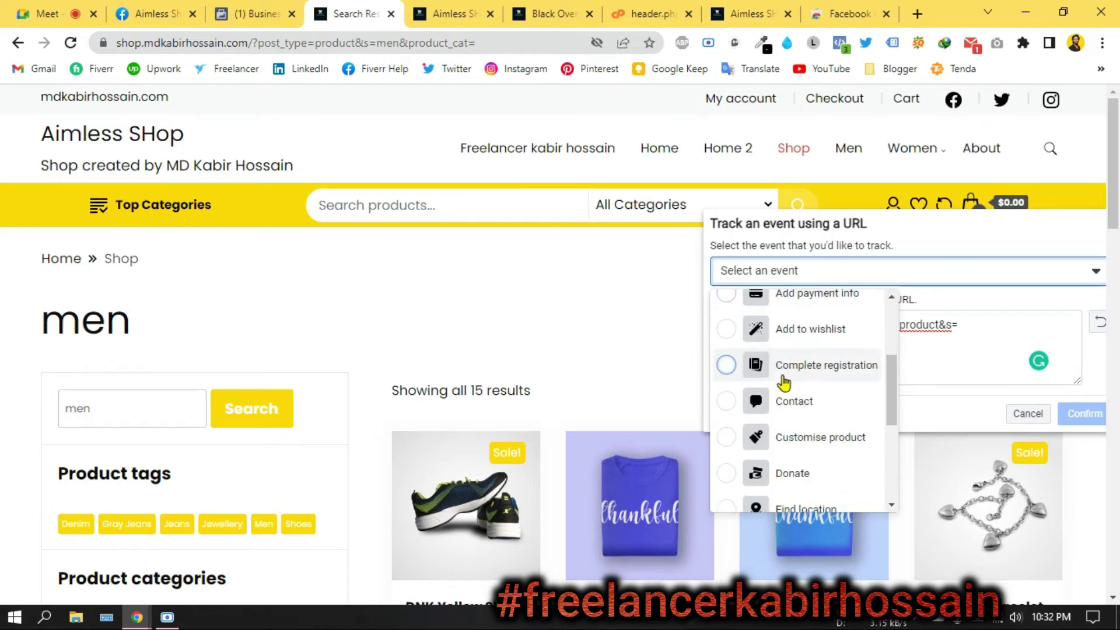
pyautogui.scroll(-3, 782, 382)
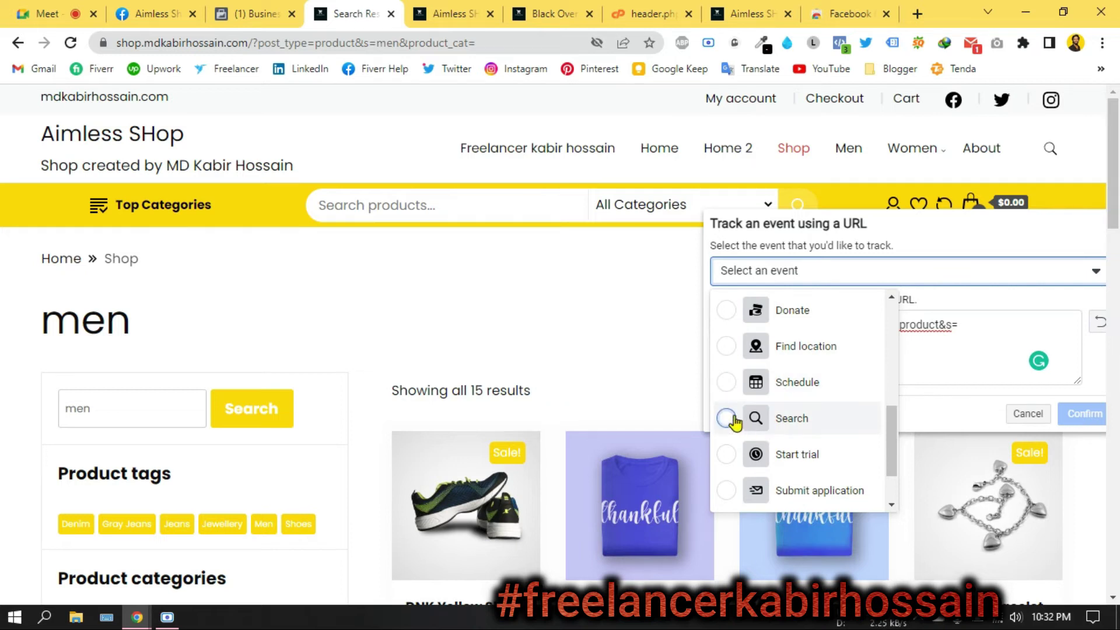
pyautogui.click(728, 418)
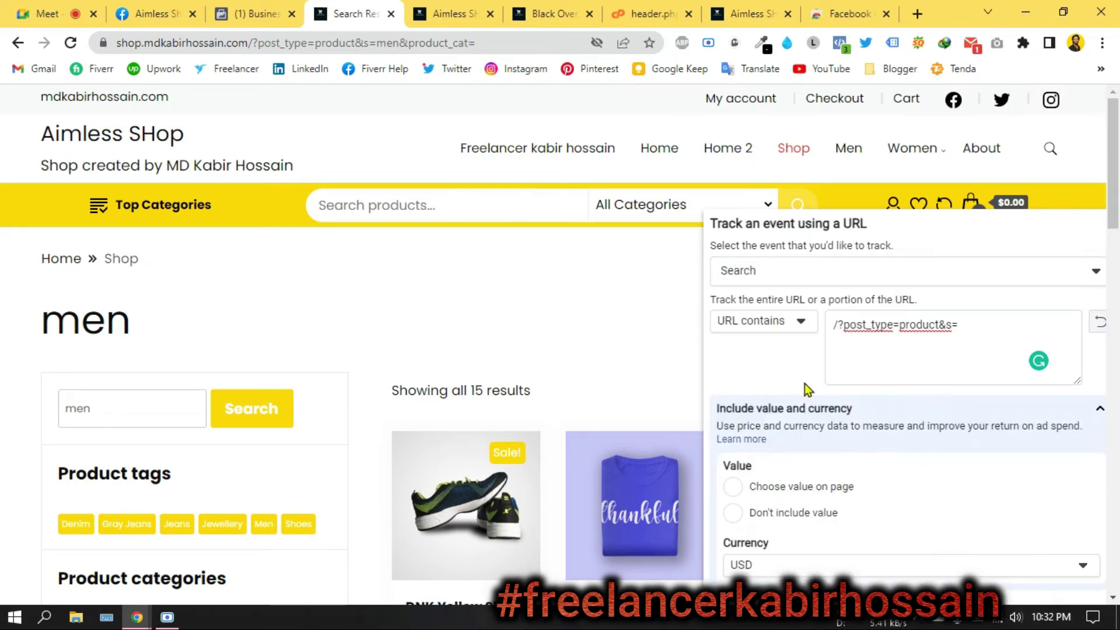
# - Review the available event types, keep Search for the search results URL and confirm the event
pyautogui.click(793, 275)
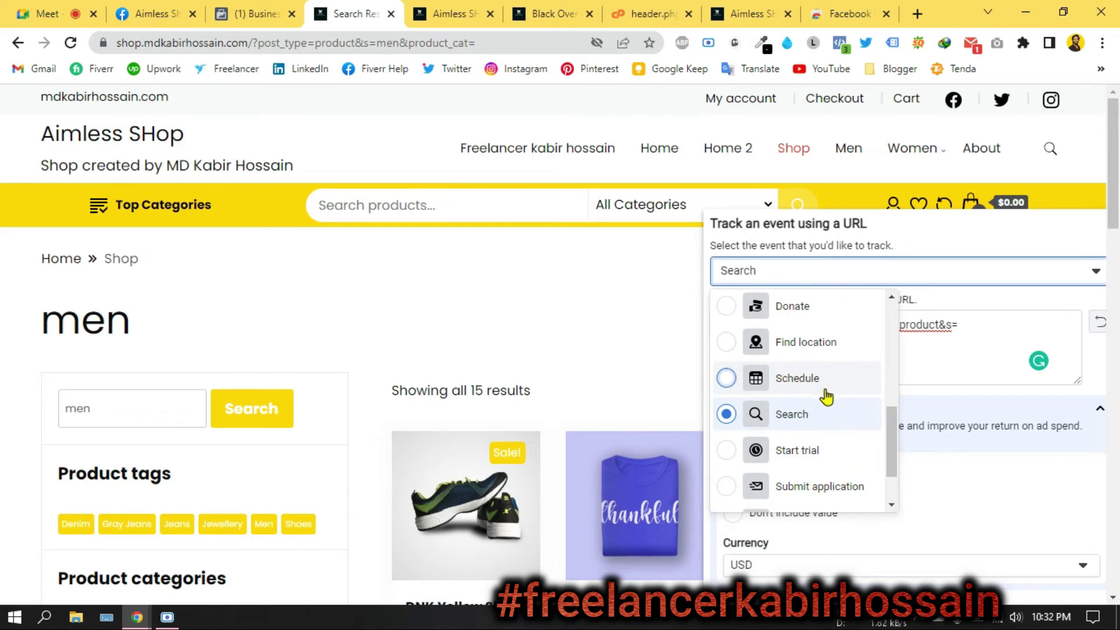
pyautogui.scroll(-3, 825, 395)
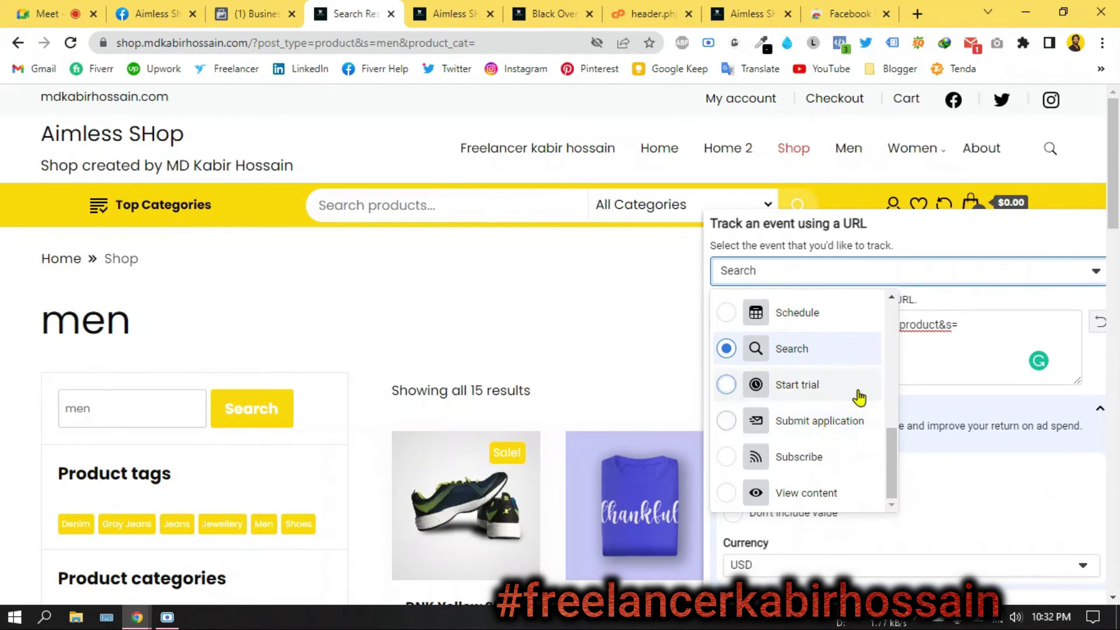
pyautogui.scroll(5, 856, 396)
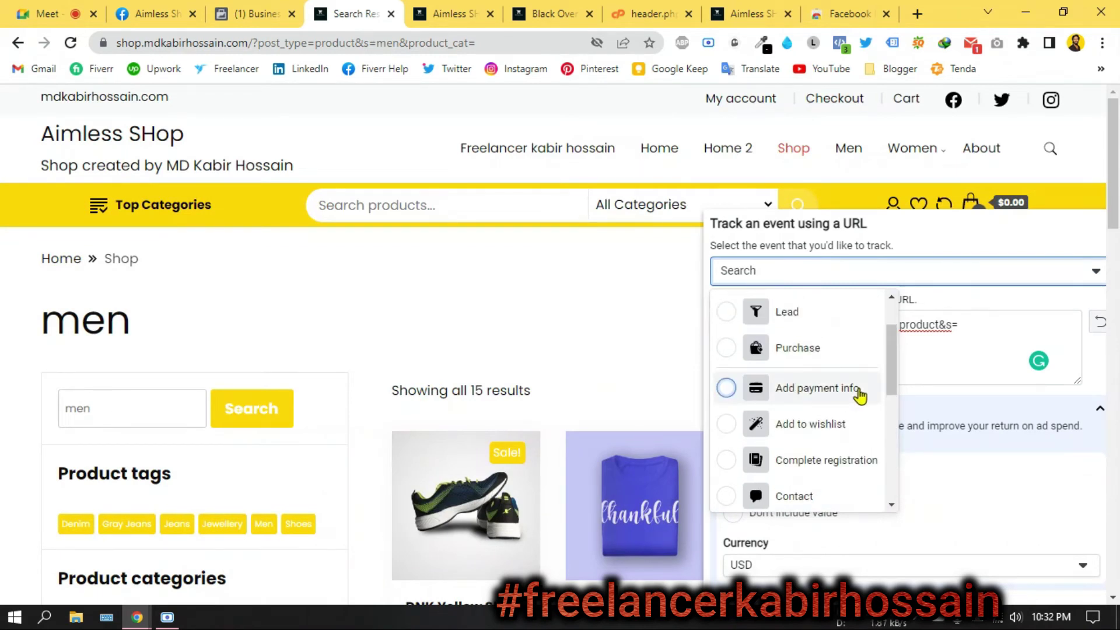
pyautogui.scroll(2, 858, 392)
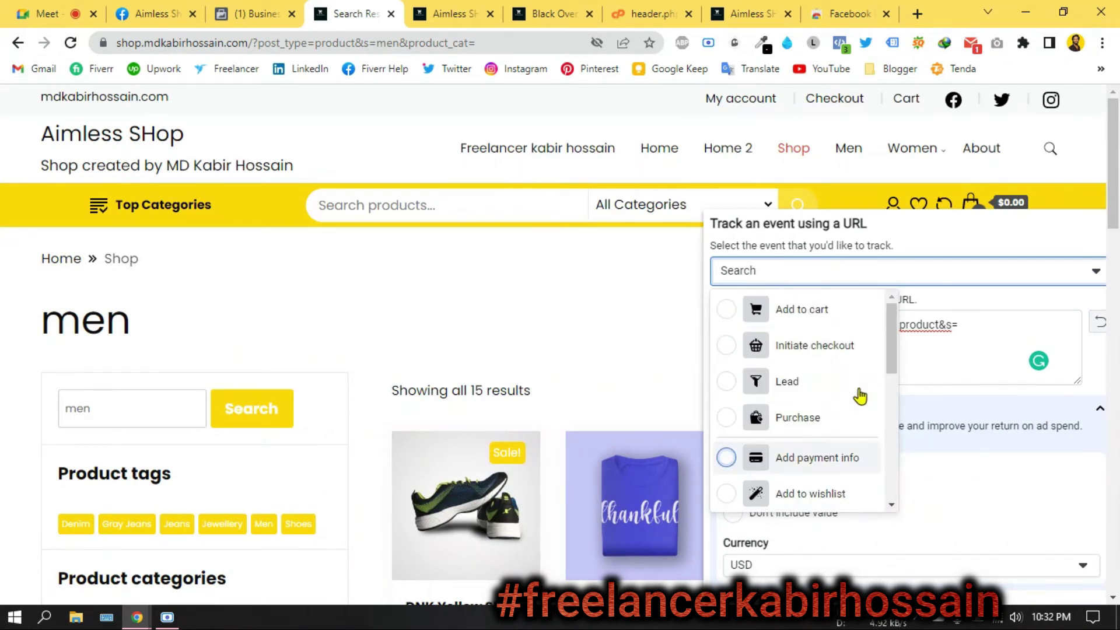
pyautogui.click(1006, 275)
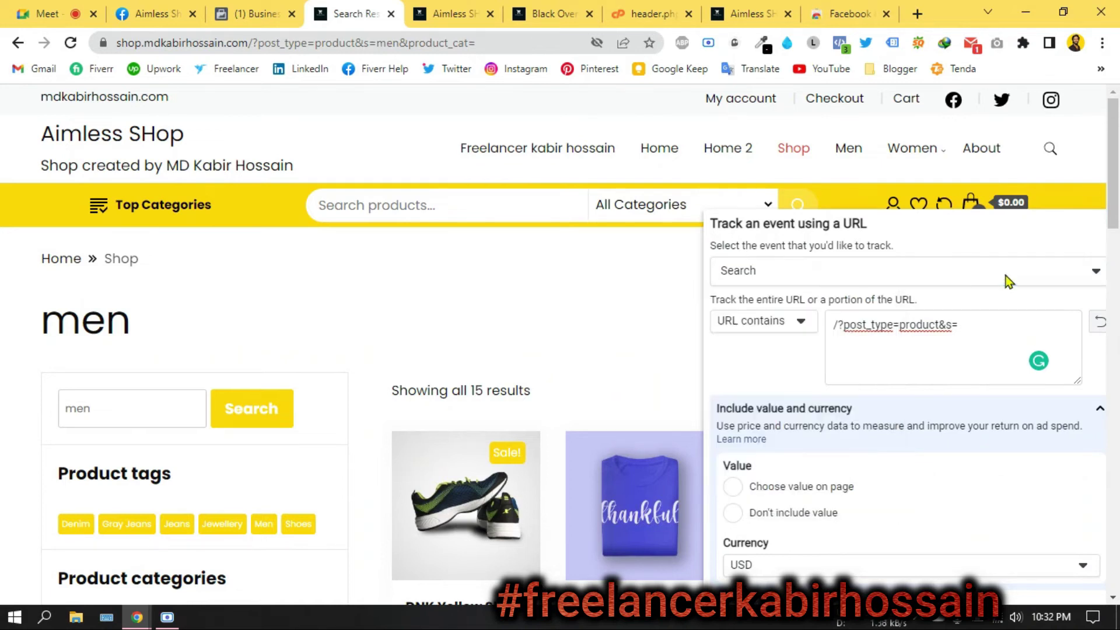
pyautogui.moveTo(875, 234); pyautogui.dragTo(650, 110)
pyautogui.click(808, 522)
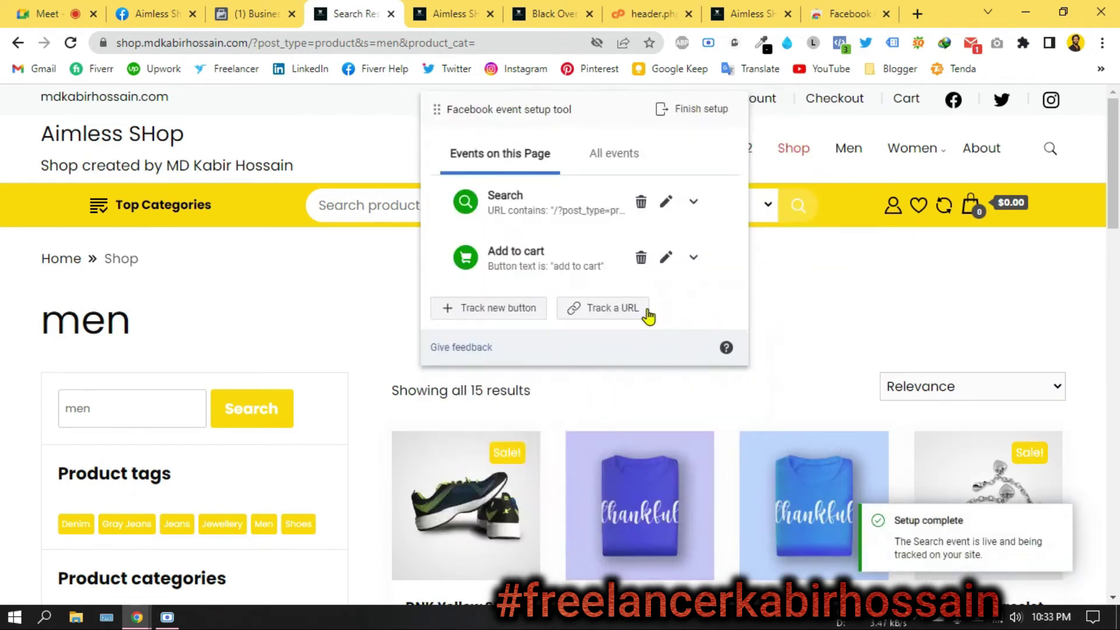
# - Check the Add To Cart button markers across the search results and open the Purple Tshirt product page
pyautogui.moveTo(583, 107); pyautogui.dragTo(386, 121)
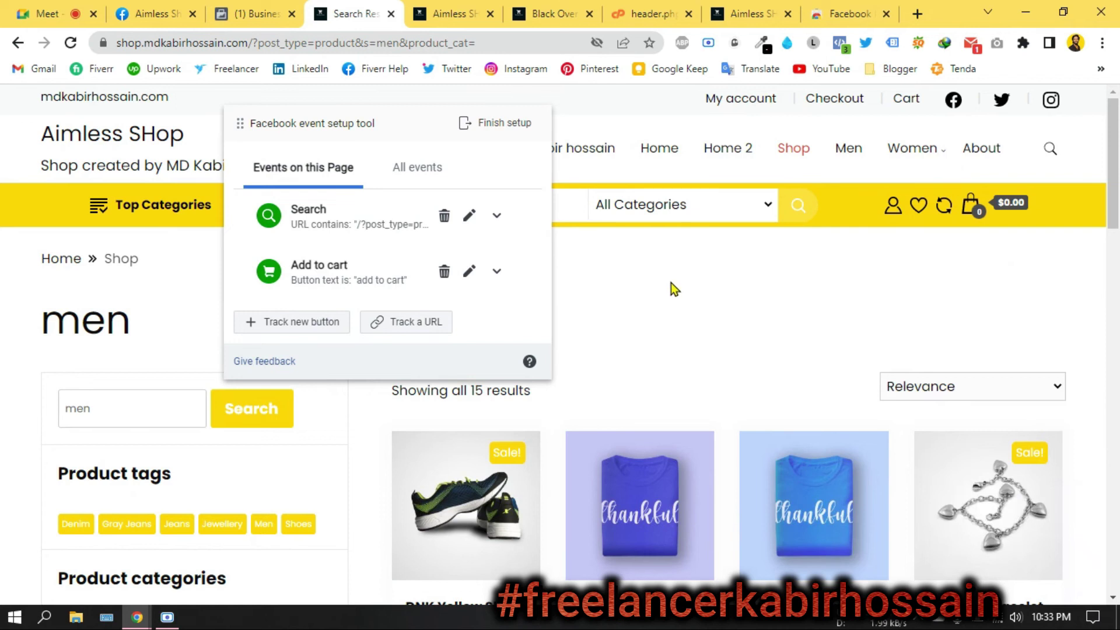
pyautogui.scroll(-7, 671, 282)
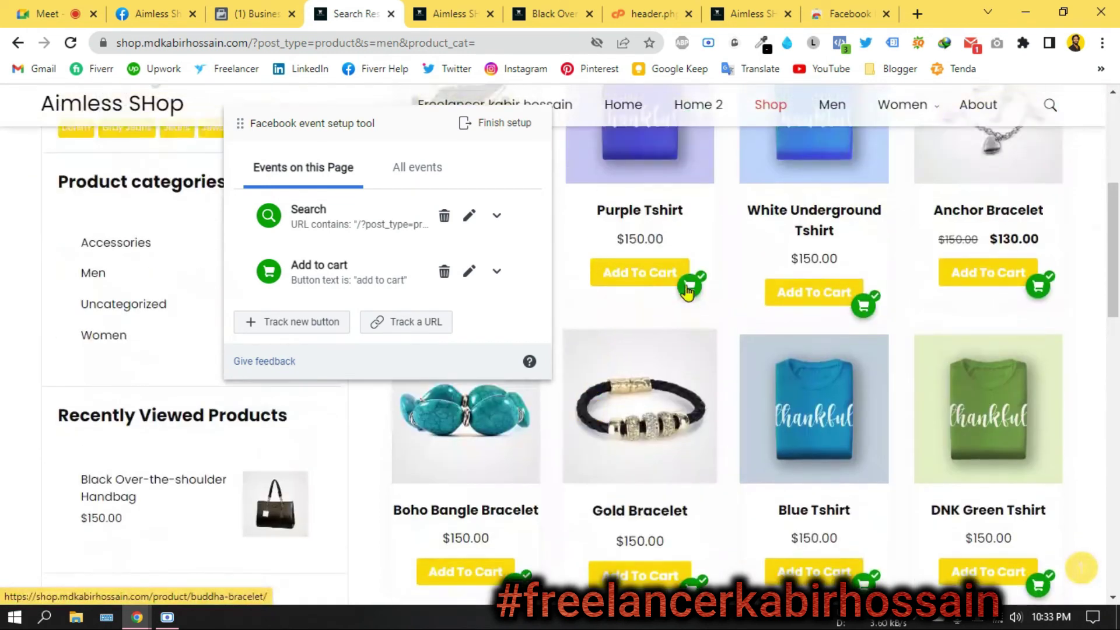
pyautogui.scroll(-4, 729, 426)
pyautogui.scroll(-10, 731, 428)
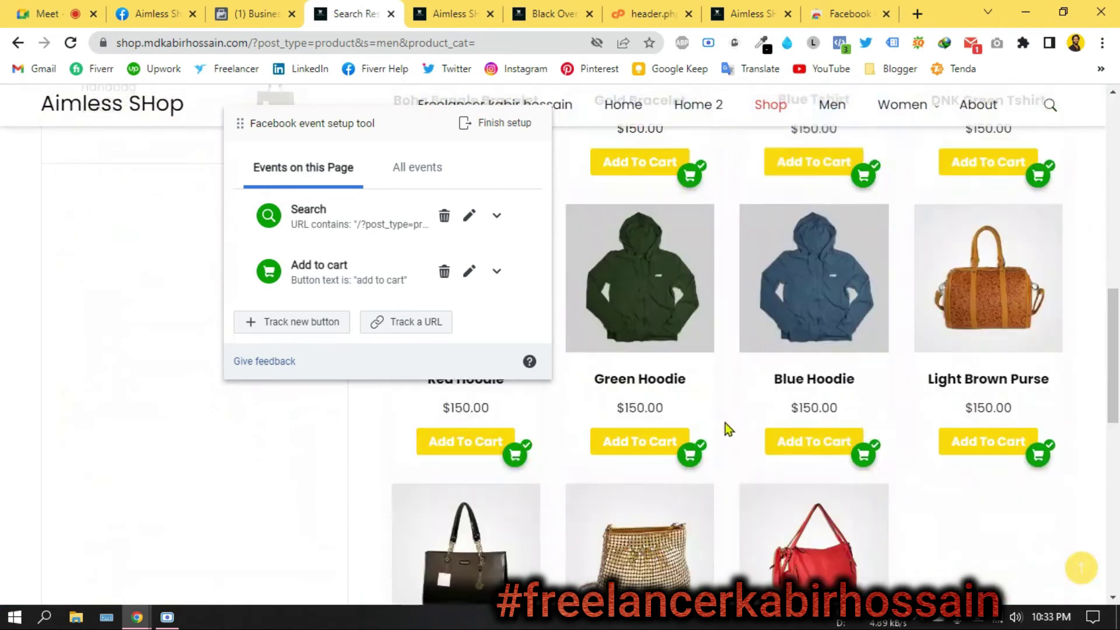
pyautogui.scroll(-2, 723, 433)
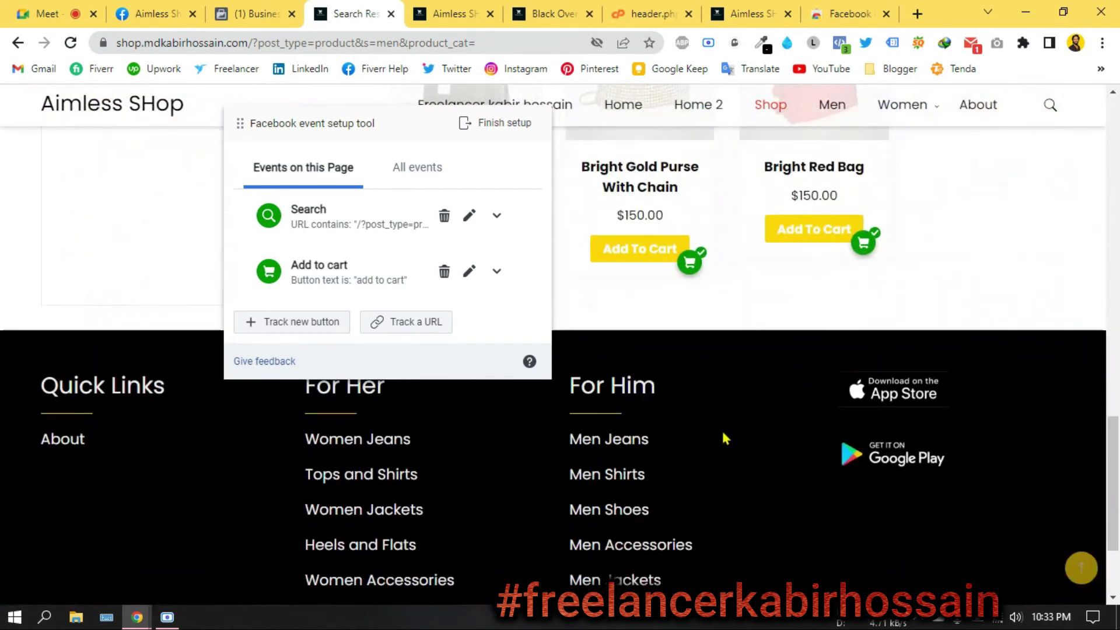
pyautogui.scroll(20, 723, 433)
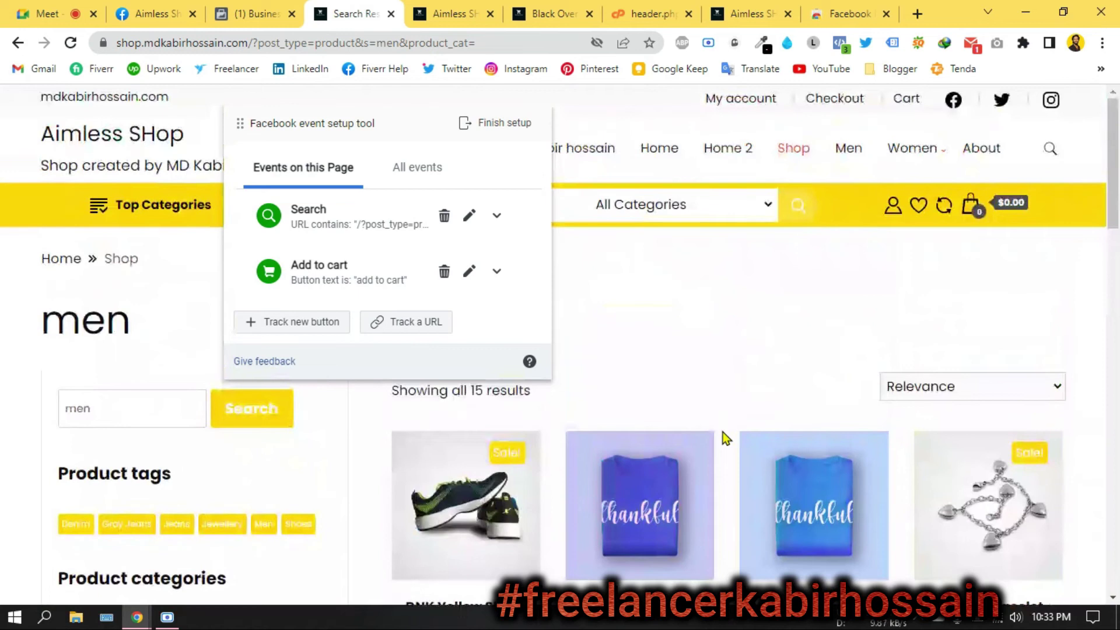
pyautogui.scroll(-5, 689, 445)
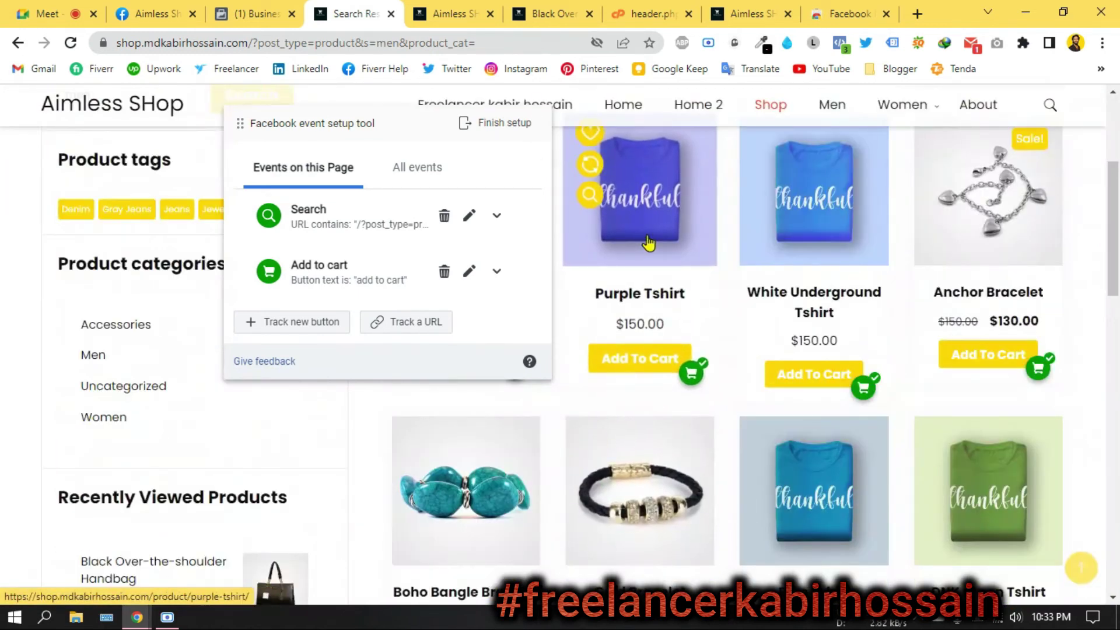
pyautogui.click(648, 245)
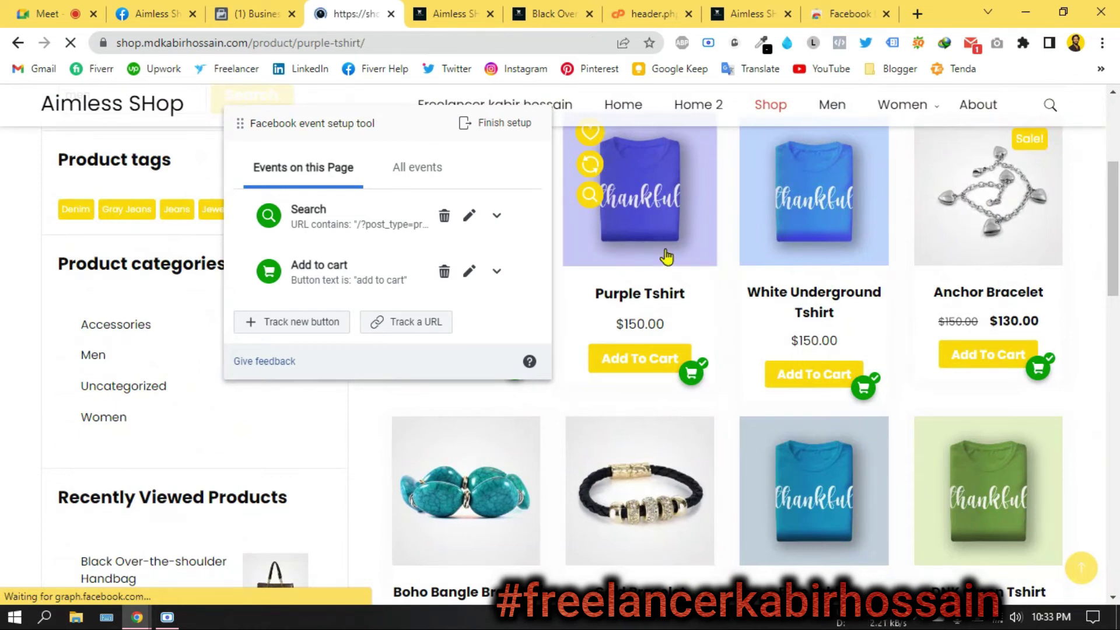
# - Track the product page's Add to wishlist button as an Add to wishlist event and confirm it
pyautogui.scroll(-7, 646, 387)
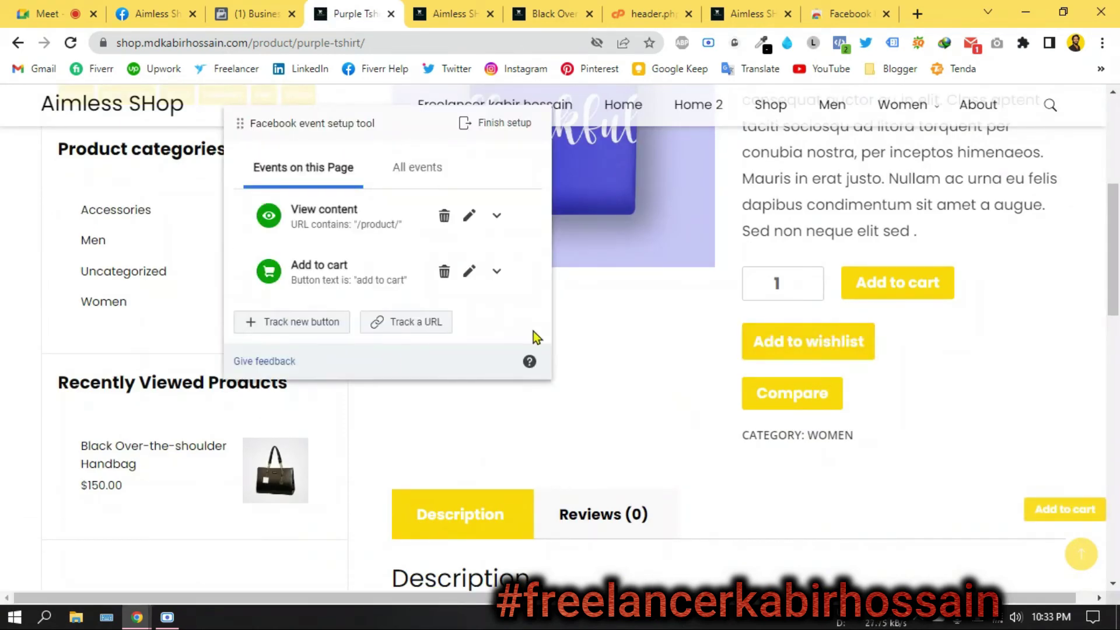
pyautogui.click(291, 330)
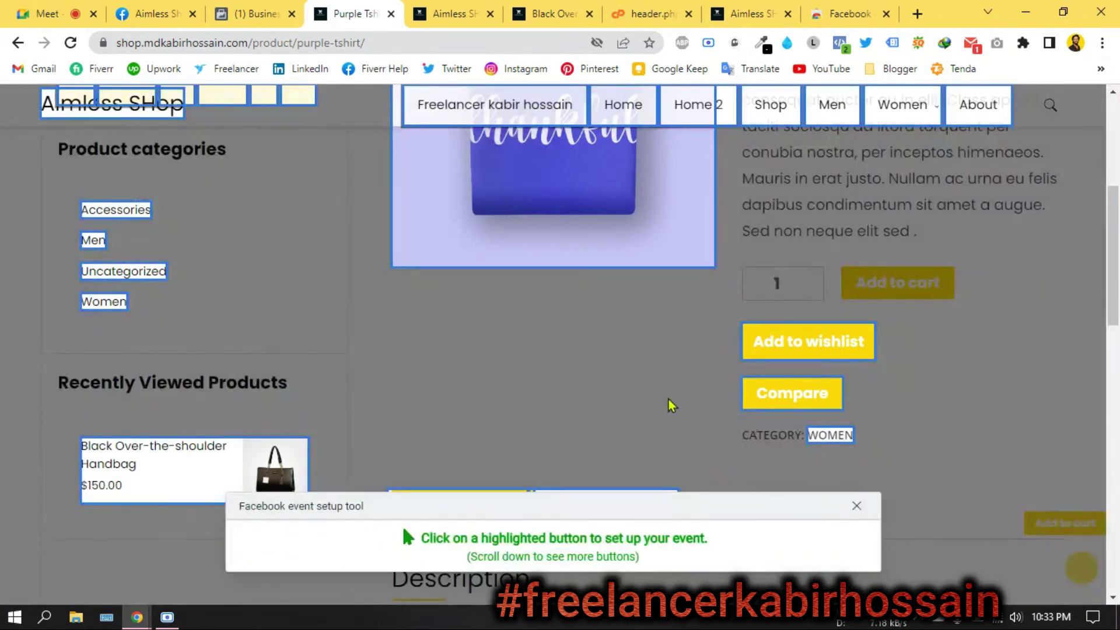
pyautogui.click(805, 353)
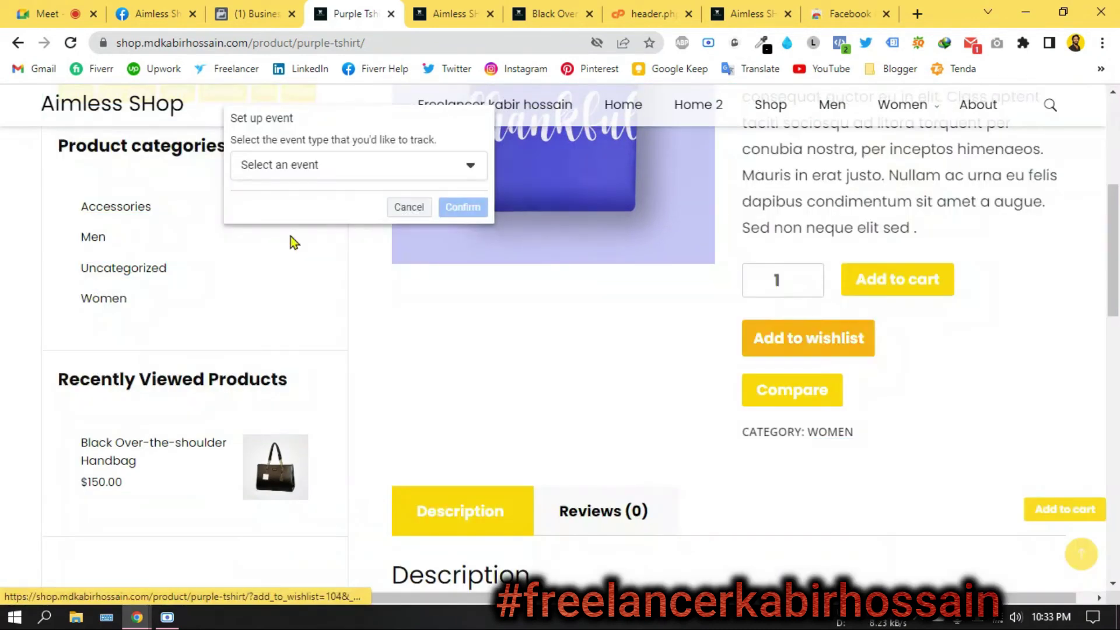
pyautogui.click(323, 165)
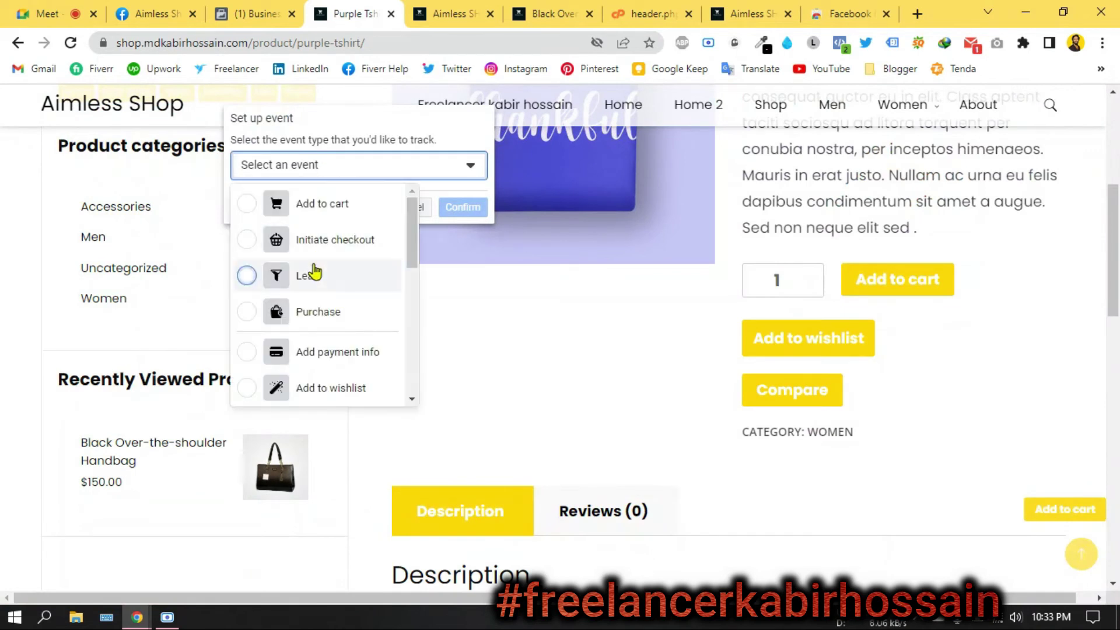
pyautogui.scroll(-1, 313, 269)
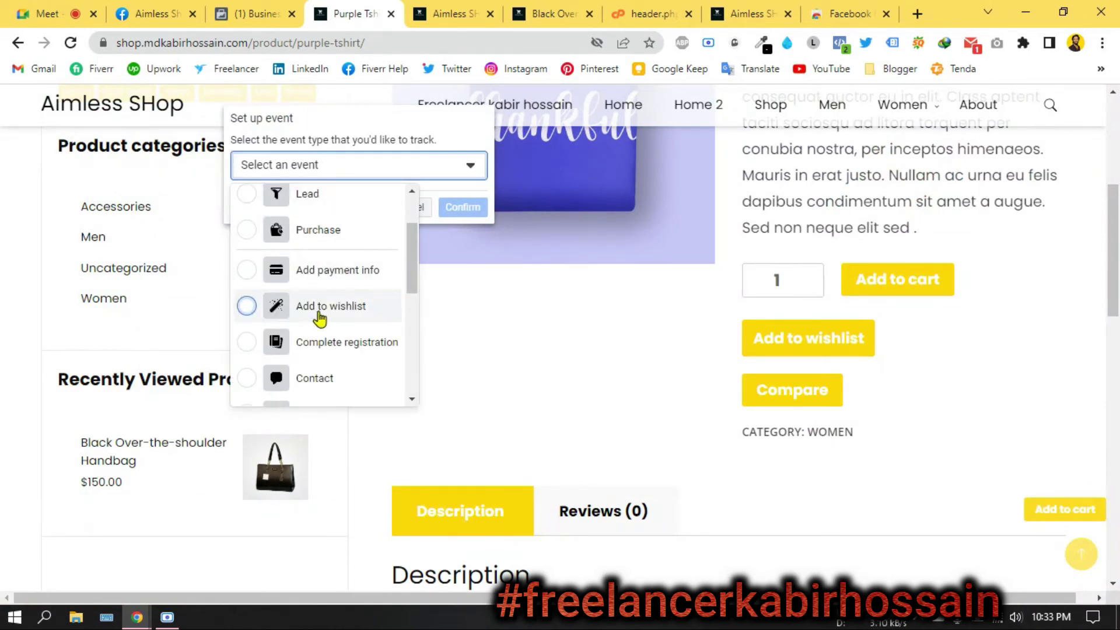
pyautogui.click(247, 306)
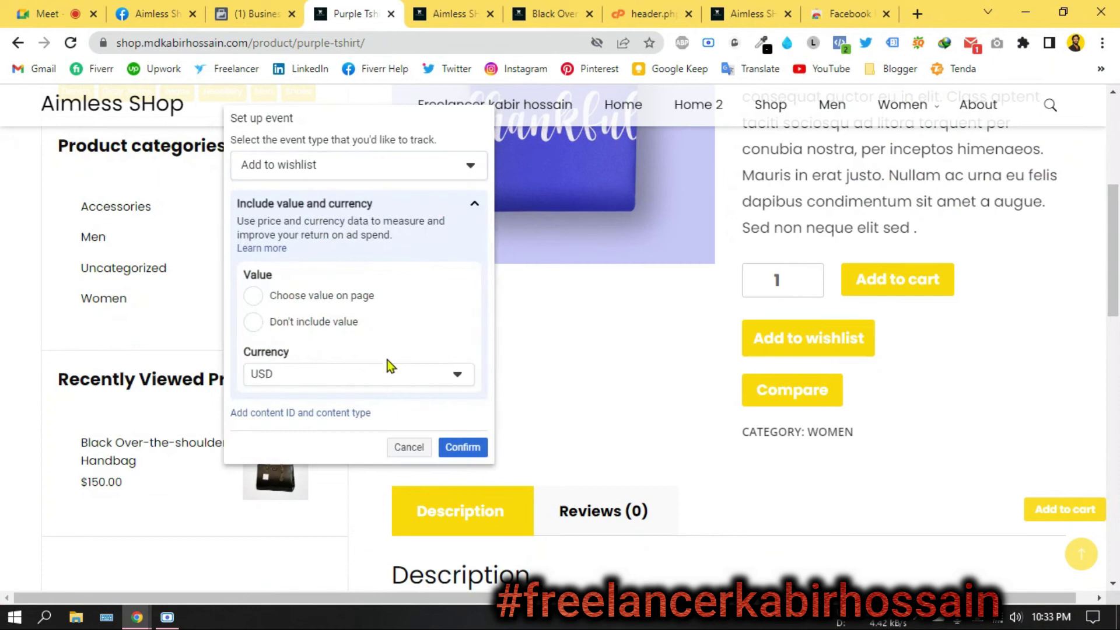
pyautogui.click(464, 448)
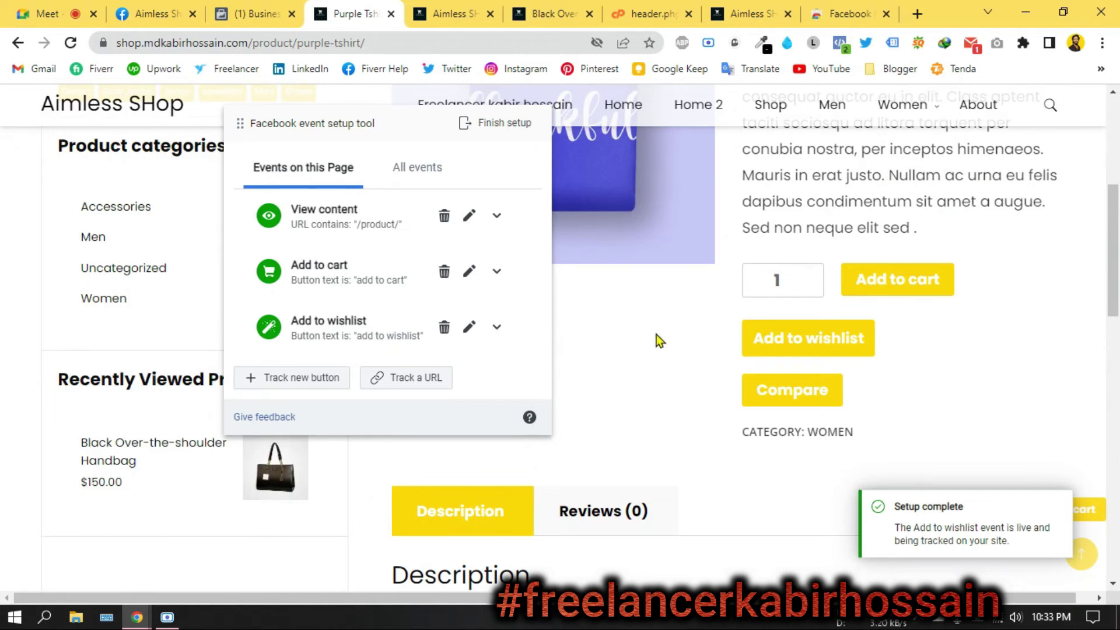
# - Examine the whole Purple Tshirt page for tracked button markers and other trackable elements, moving the event setup window out of the way
pyautogui.scroll(-6, 623, 341)
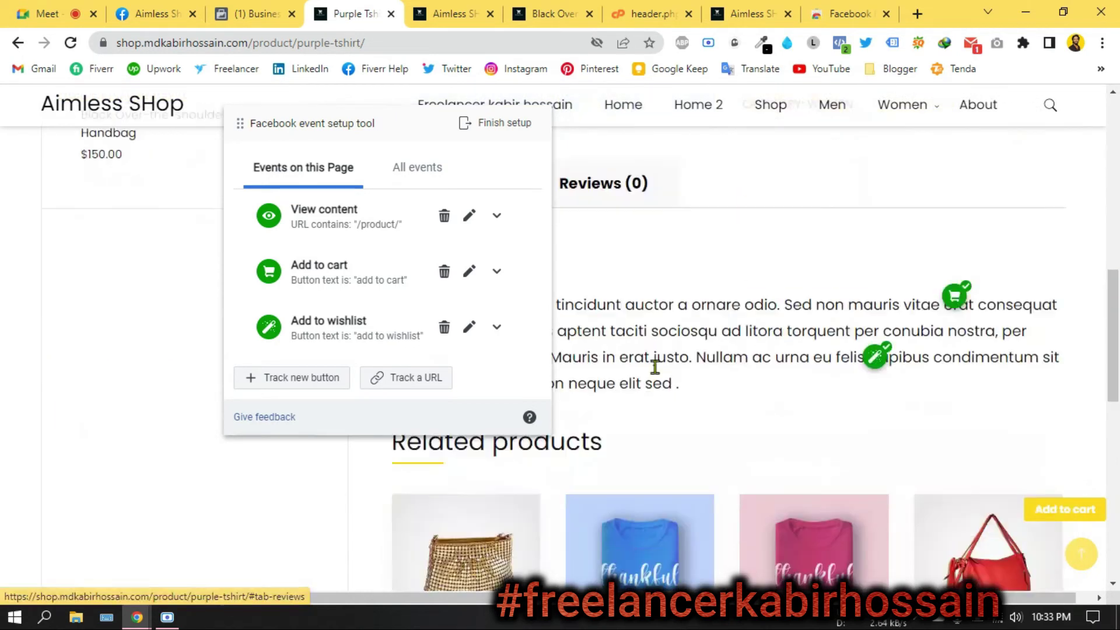
pyautogui.scroll(-2, 656, 369)
pyautogui.scroll(12, 644, 363)
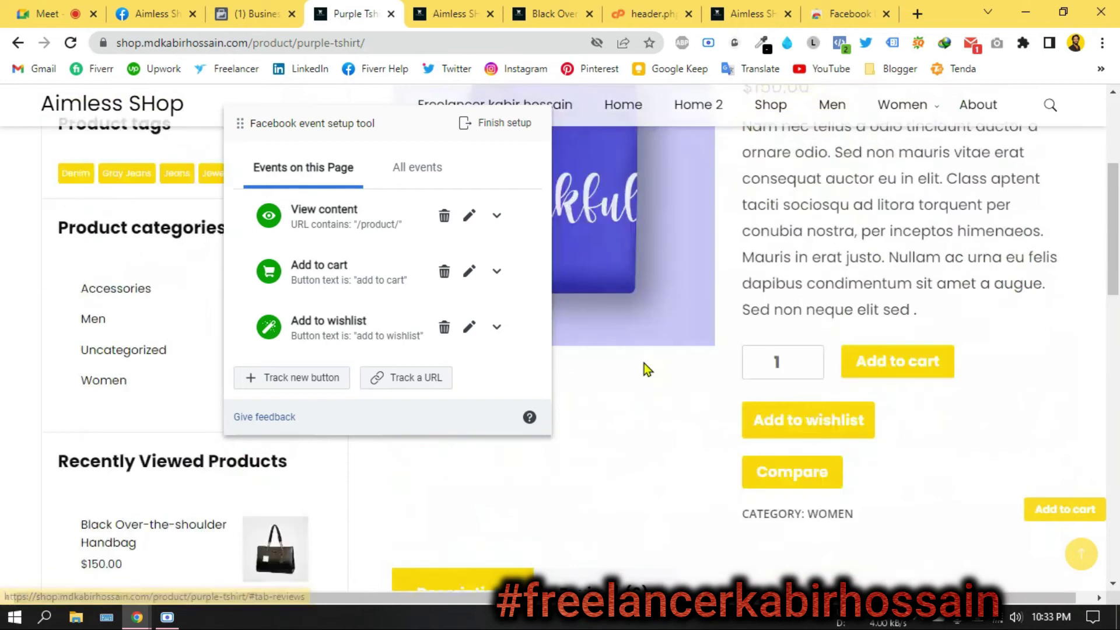
pyautogui.moveTo(355, 132); pyautogui.dragTo(232, 250)
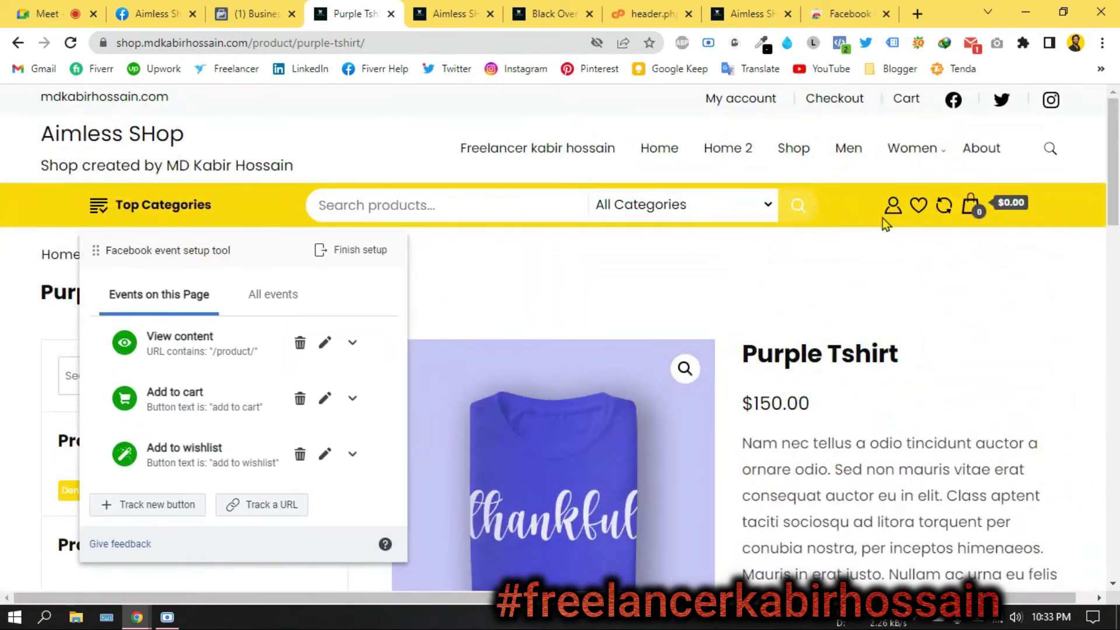
pyautogui.scroll(-5, 730, 278)
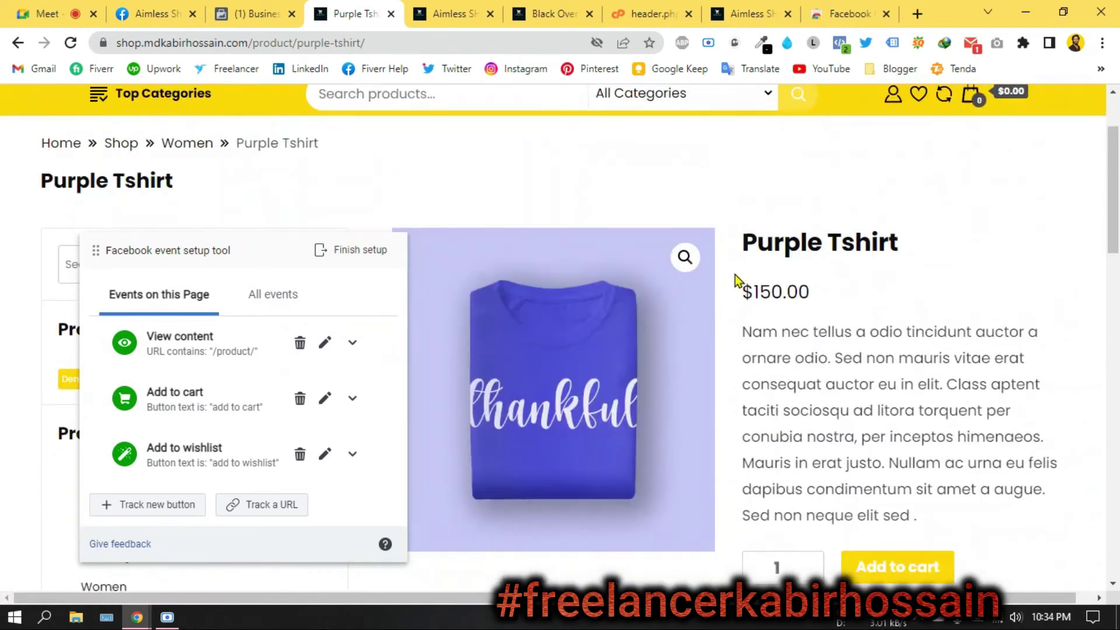
pyautogui.scroll(-6, 736, 280)
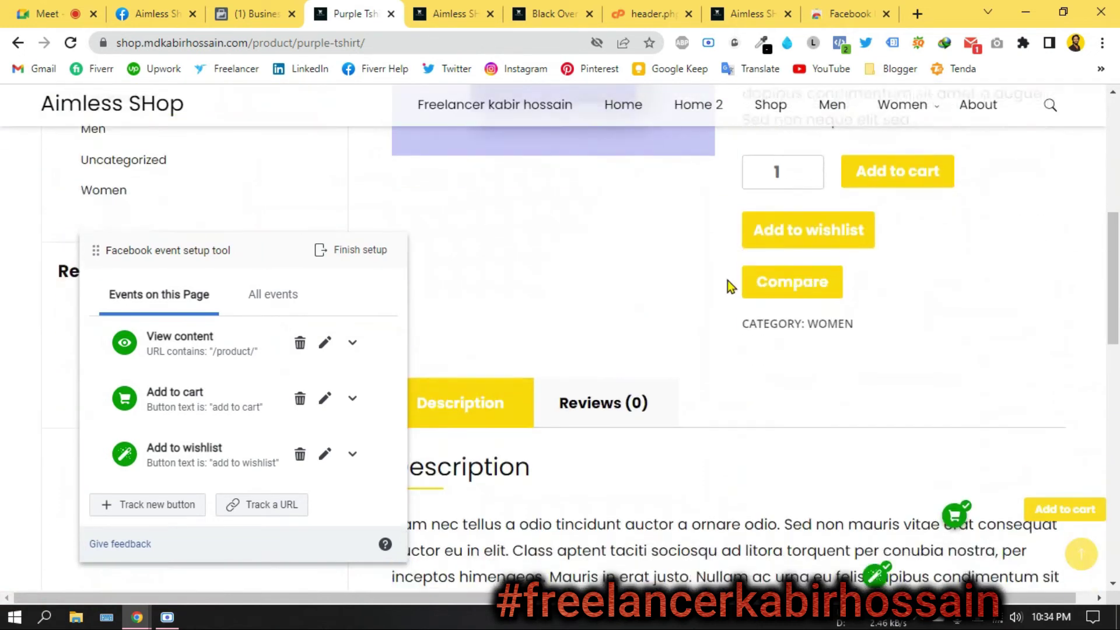
pyautogui.scroll(-8, 727, 280)
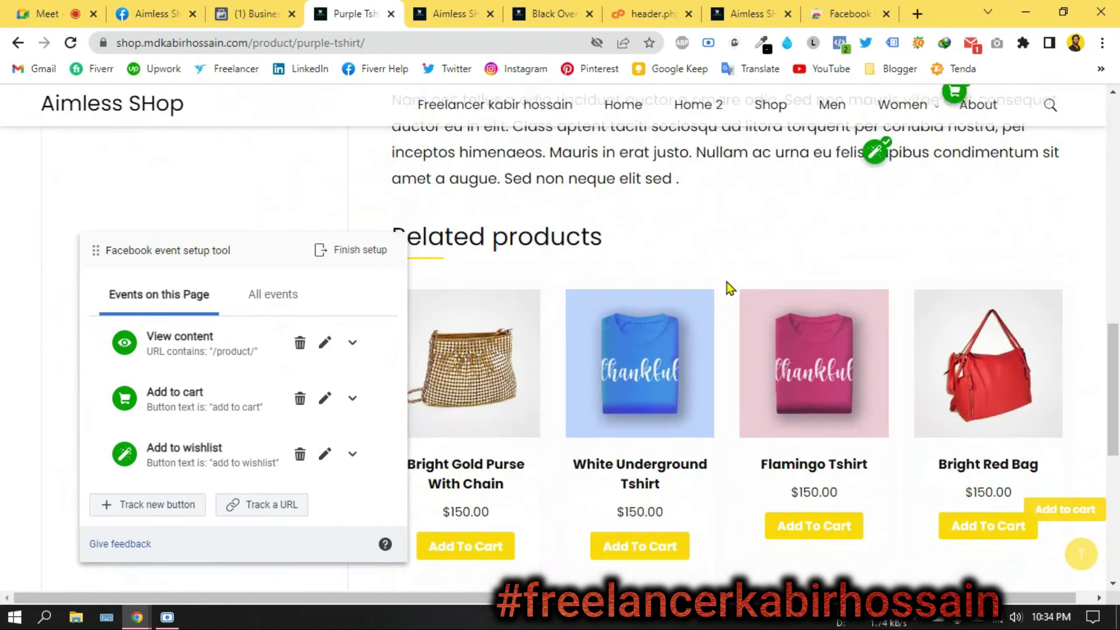
pyautogui.scroll(-2, 725, 279)
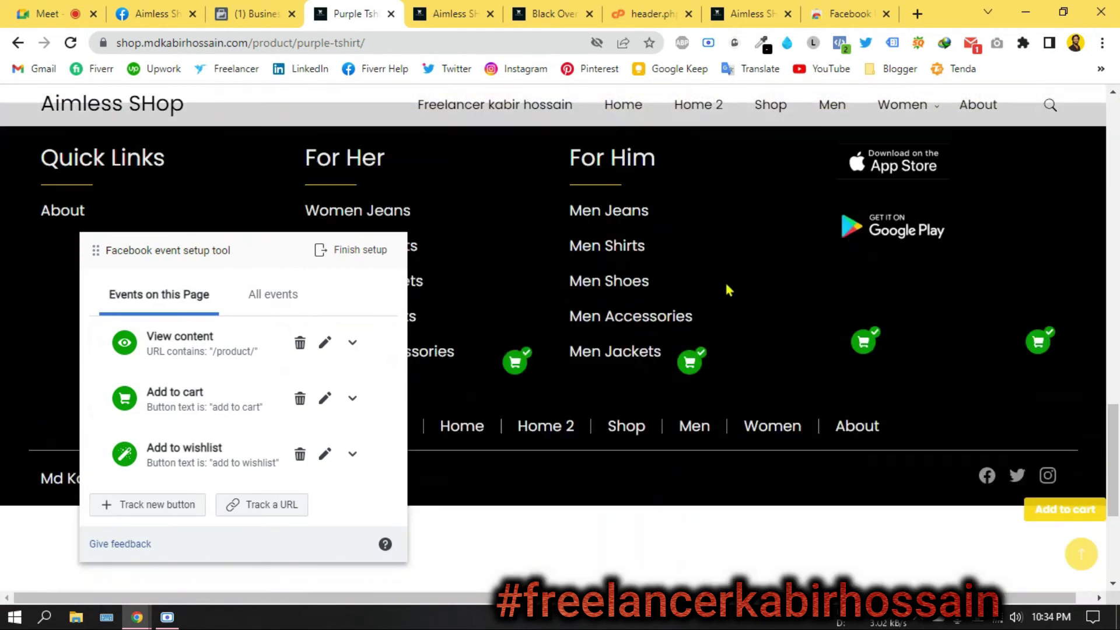
pyautogui.scroll(-3, 727, 286)
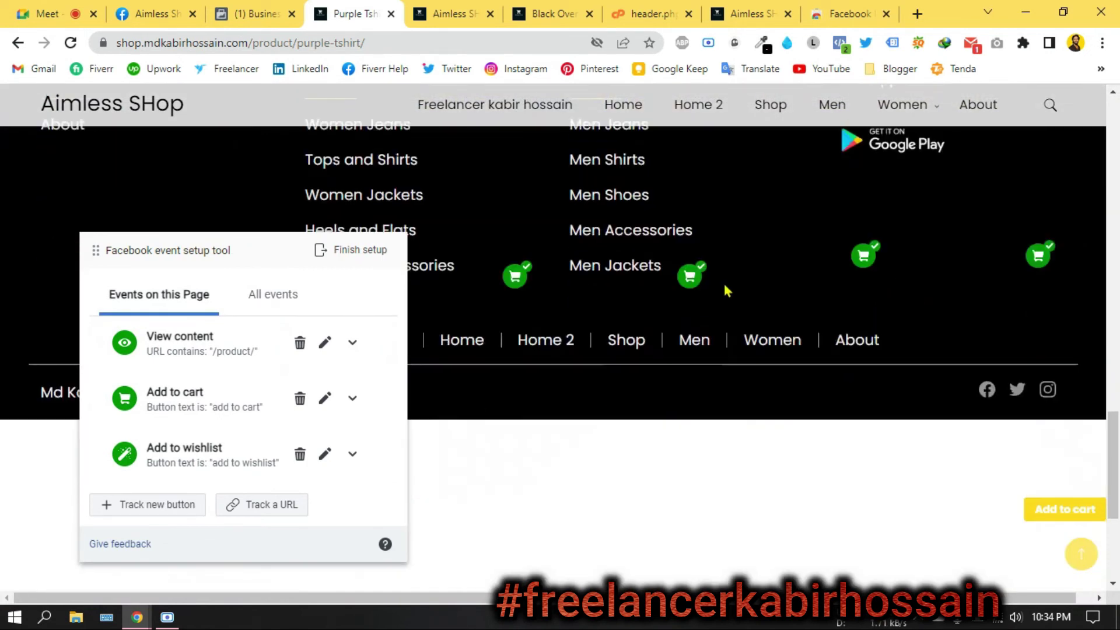
pyautogui.scroll(-3, 724, 286)
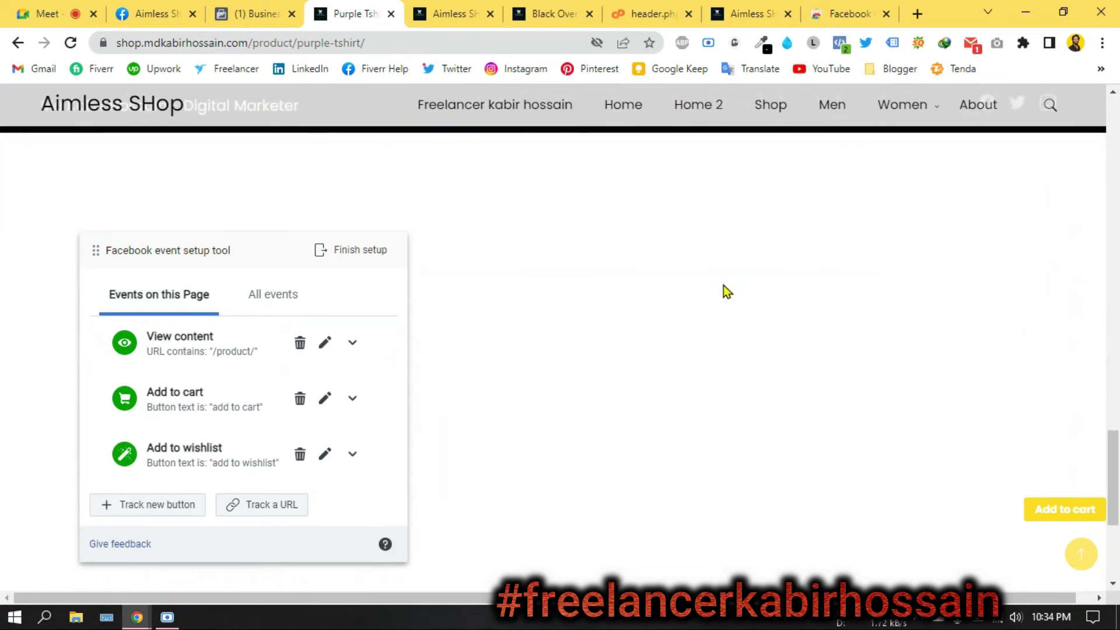
pyautogui.scroll(5, 724, 286)
pyautogui.moveTo(257, 251); pyautogui.dragTo(408, 400)
pyautogui.scroll(3, 663, 358)
pyautogui.scroll(-3, 663, 358)
pyautogui.scroll(5, 663, 357)
pyautogui.scroll(10, 661, 354)
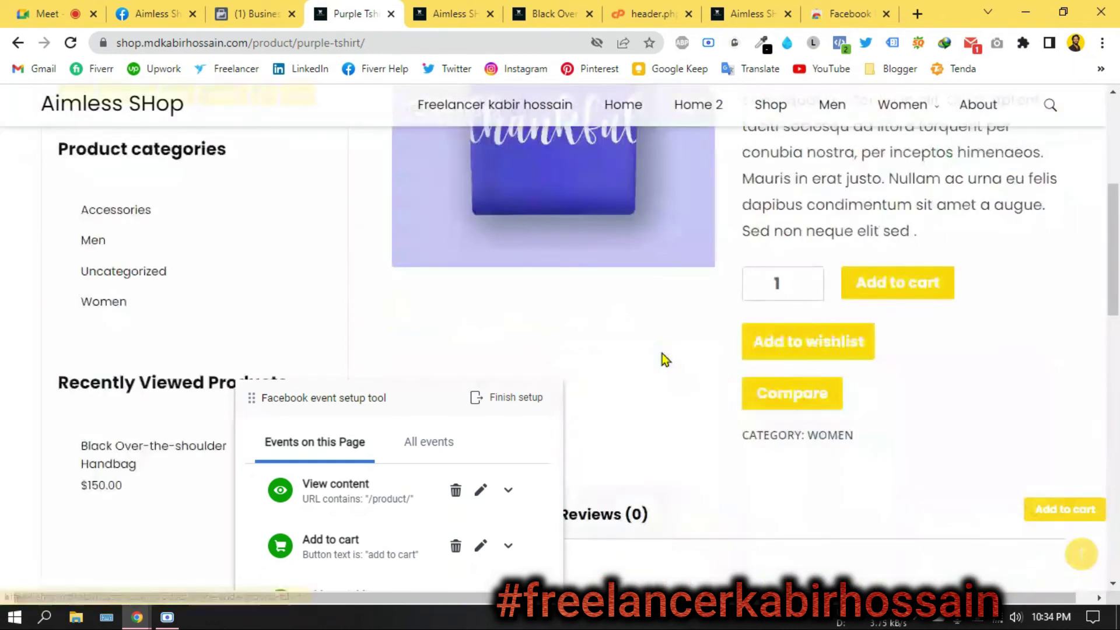
pyautogui.scroll(3, 663, 358)
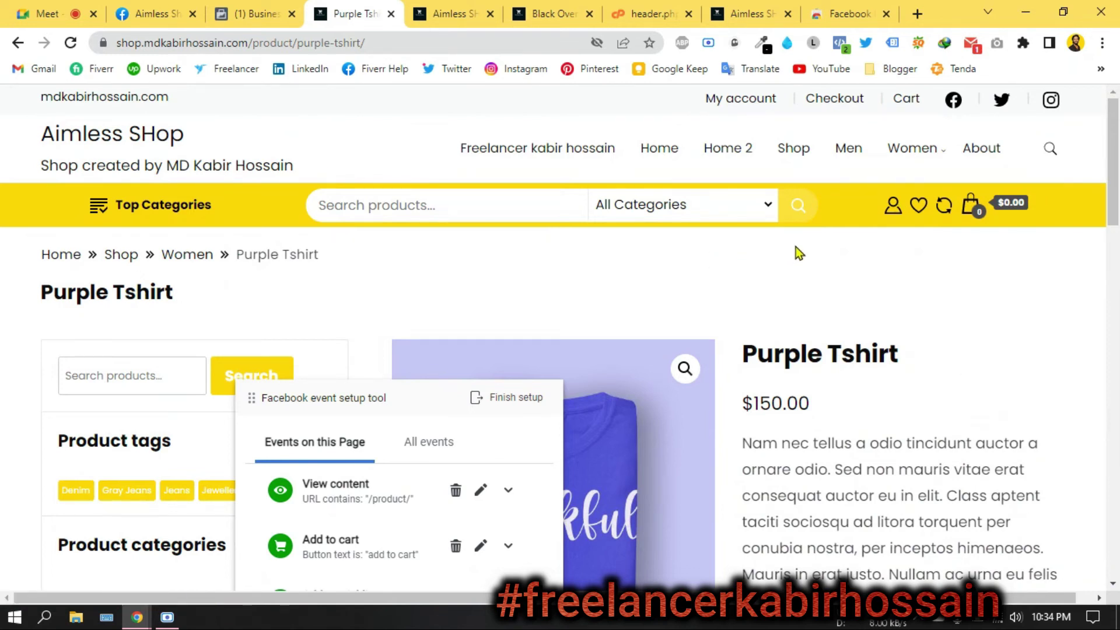
pyautogui.scroll(-3, 708, 262)
pyautogui.scroll(-4, 708, 267)
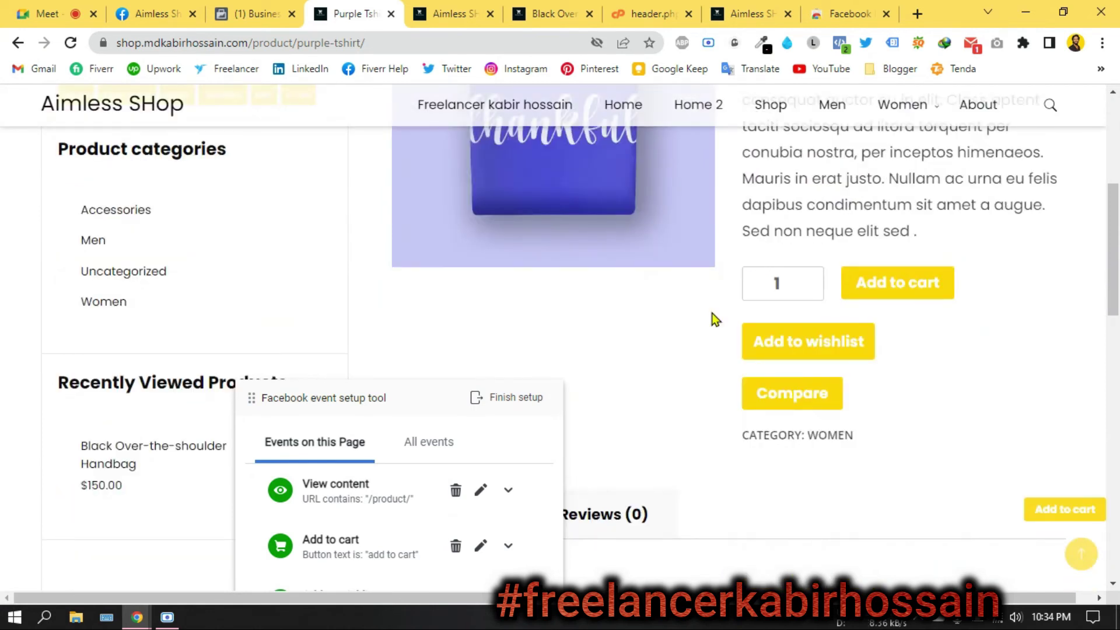
pyautogui.scroll(-3, 709, 316)
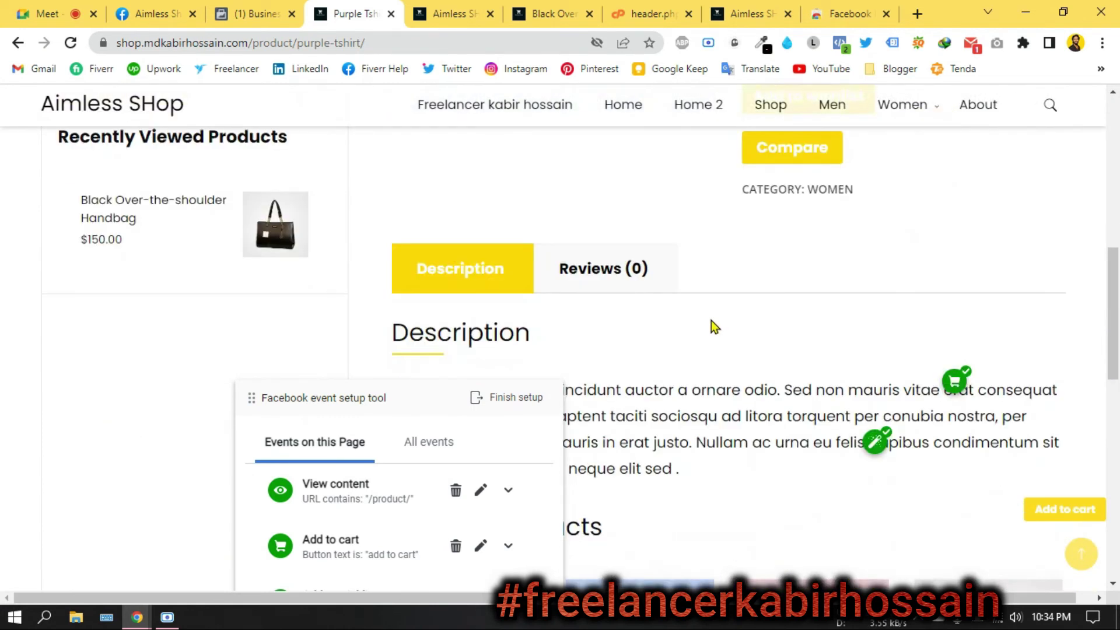
# - Reposition the event setup window and display the list of all events configured for the site
pyautogui.moveTo(380, 395); pyautogui.dragTo(565, 138)
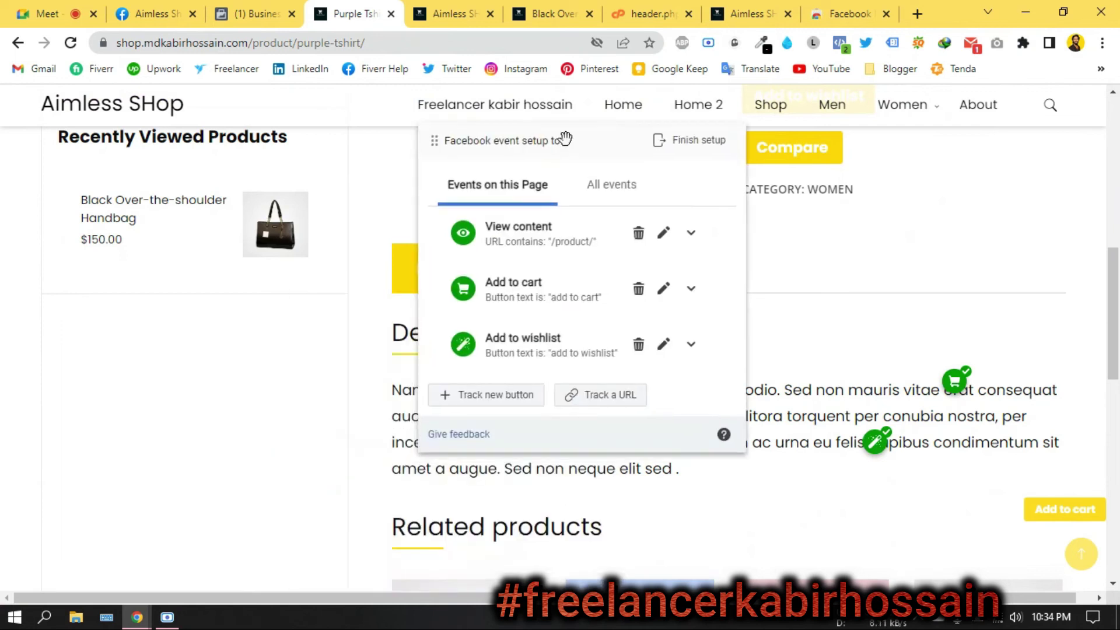
pyautogui.scroll(-3, 519, 270)
pyautogui.scroll(3, 519, 270)
pyautogui.click(603, 186)
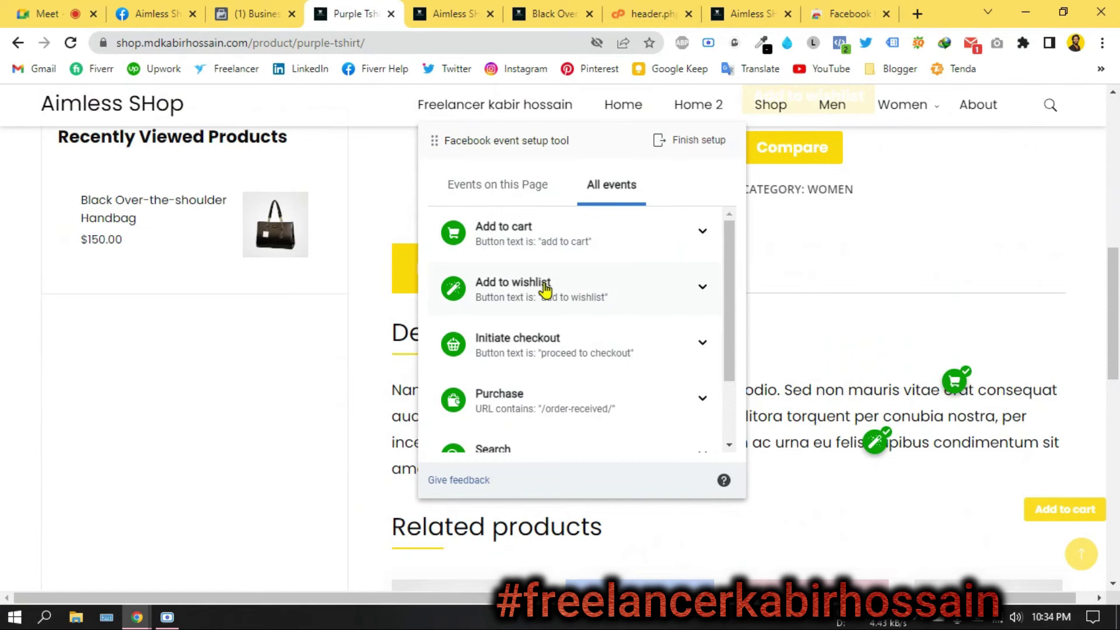
# - Review the site's full event list, then compare the events on this page with the Purple Tshirt page's buttons and content
pyautogui.scroll(-2, 545, 290)
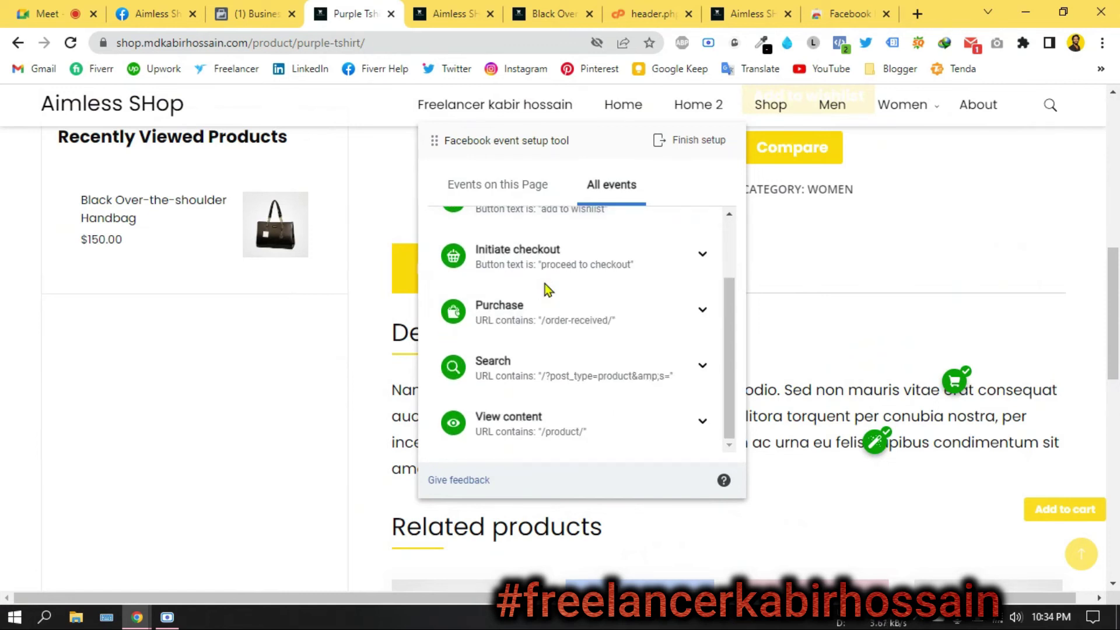
pyautogui.scroll(2, 545, 284)
pyautogui.click(523, 186)
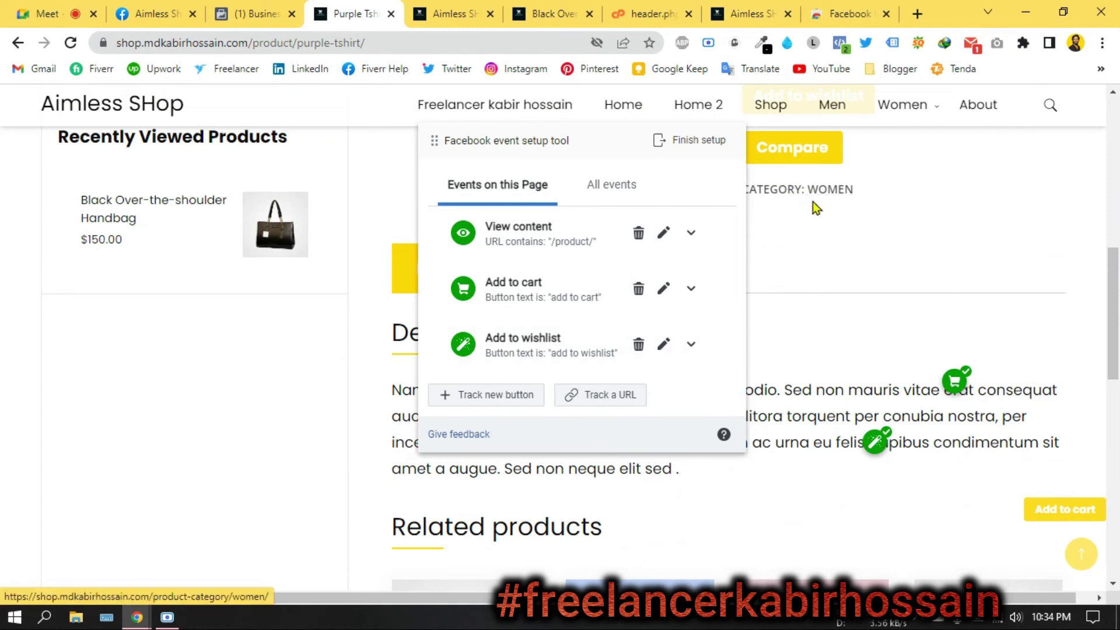
pyautogui.scroll(10, 831, 252)
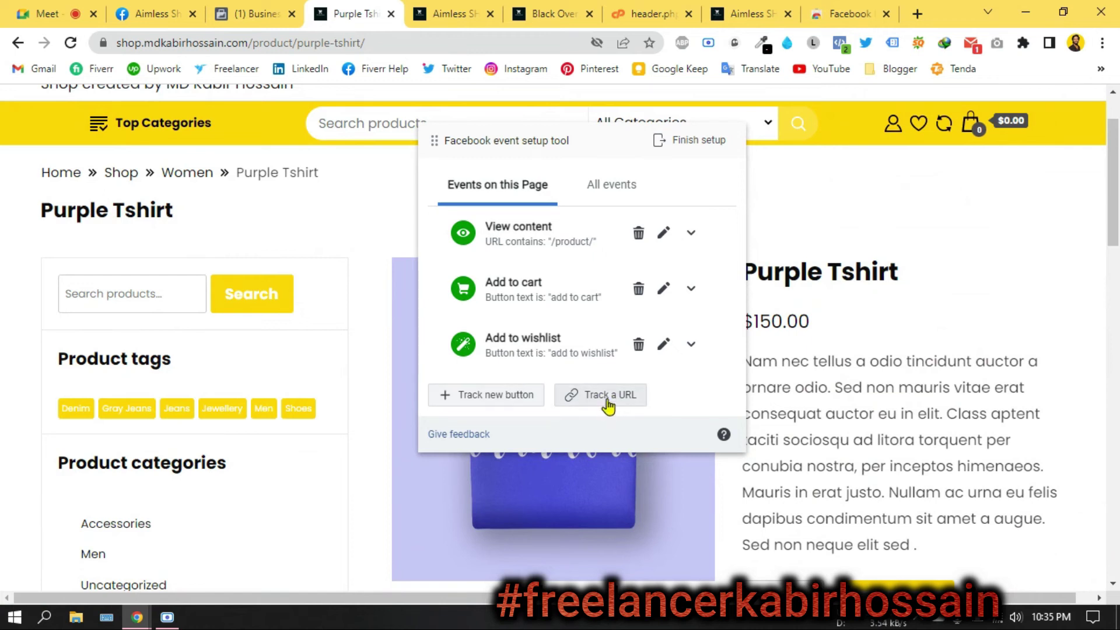
pyautogui.scroll(-5, 884, 334)
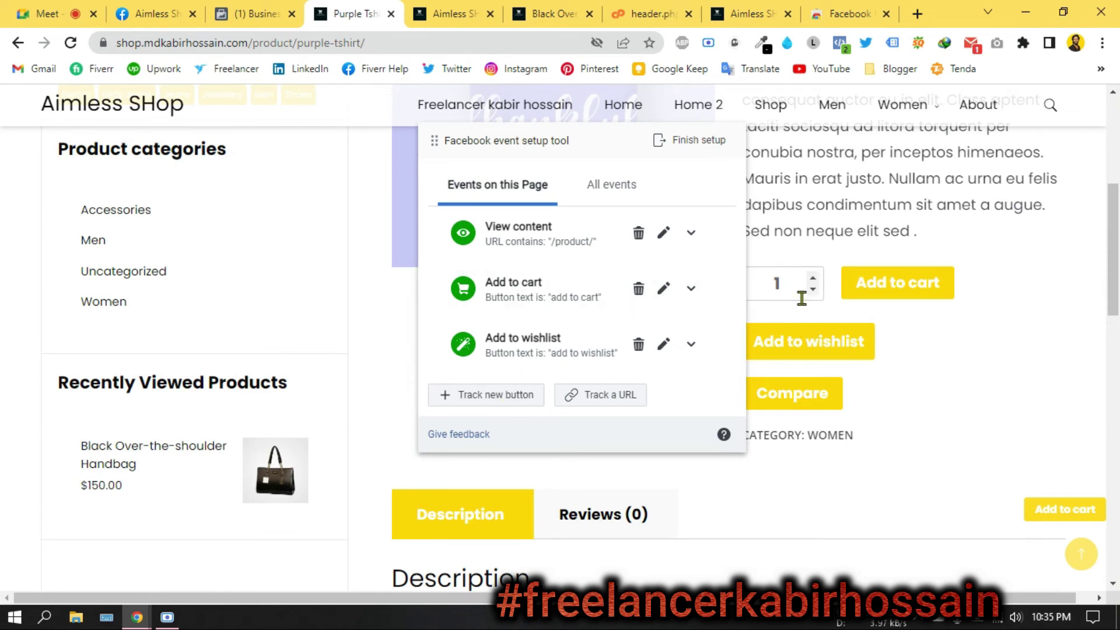
pyautogui.scroll(-10, 775, 394)
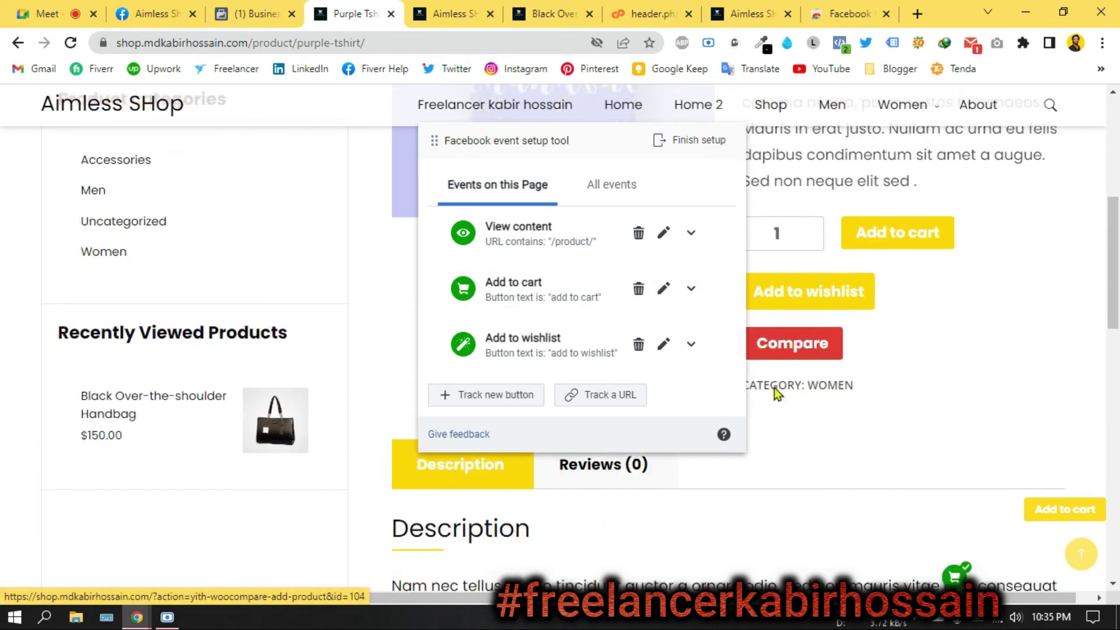
pyautogui.scroll(-5, 774, 389)
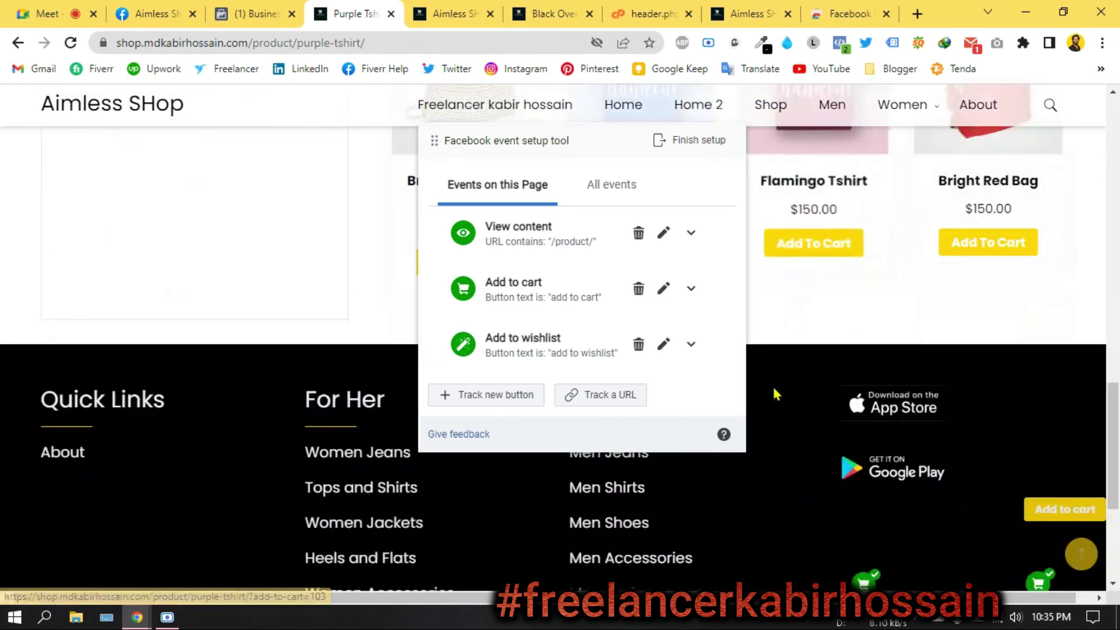
pyautogui.scroll(15, 820, 395)
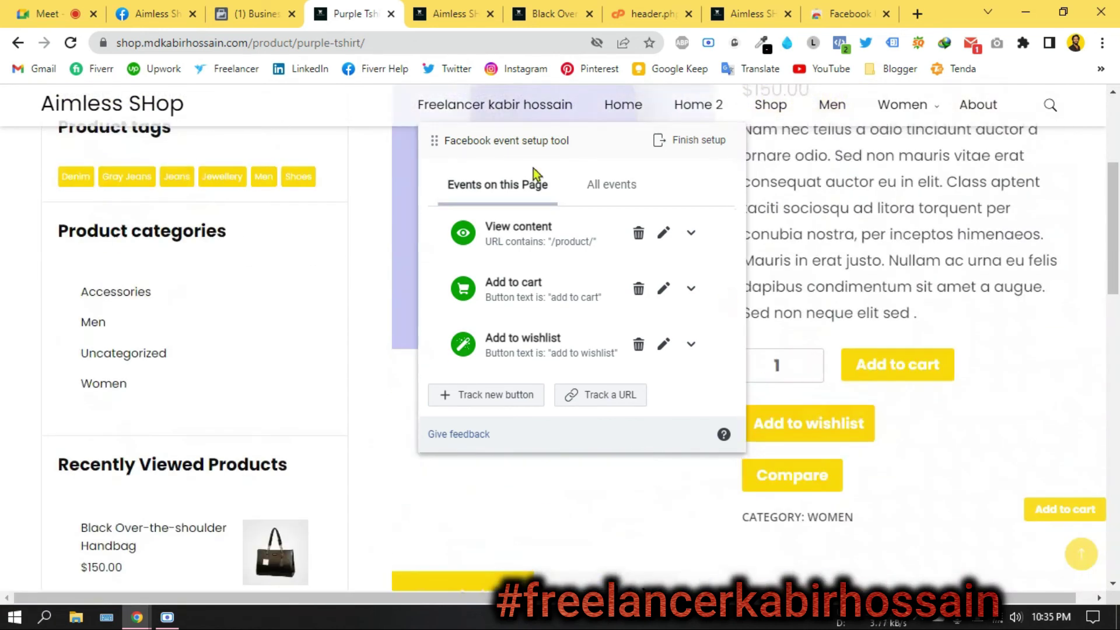
# - Reposition the event setup window and examine the product page's header, Women submenu and uncovered content
pyautogui.moveTo(515, 143); pyautogui.dragTo(222, 211)
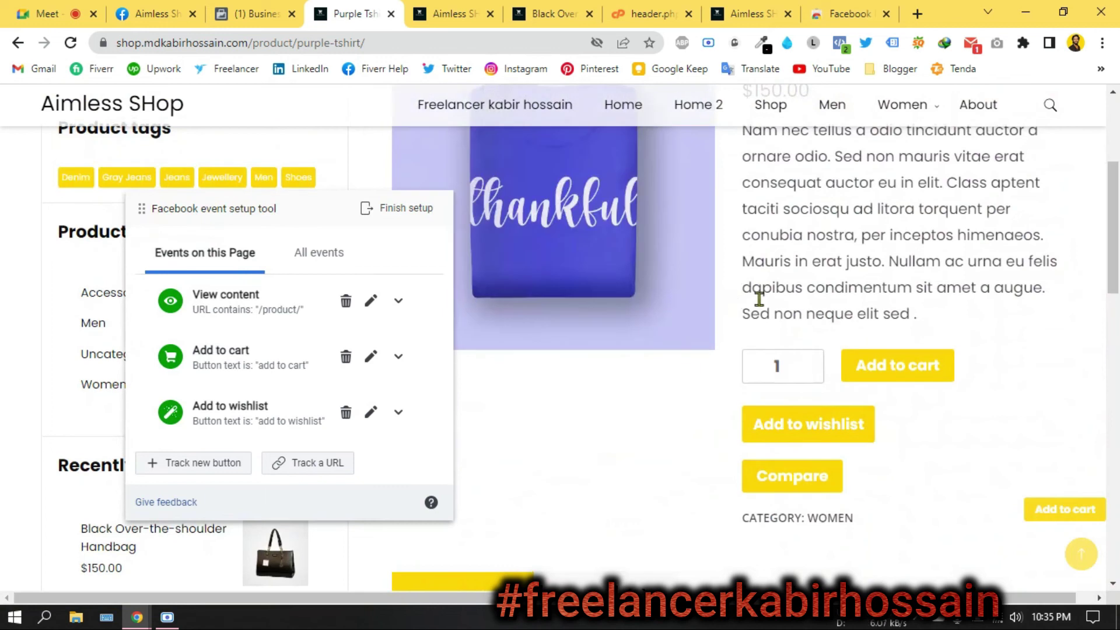
pyautogui.scroll(5, 758, 300)
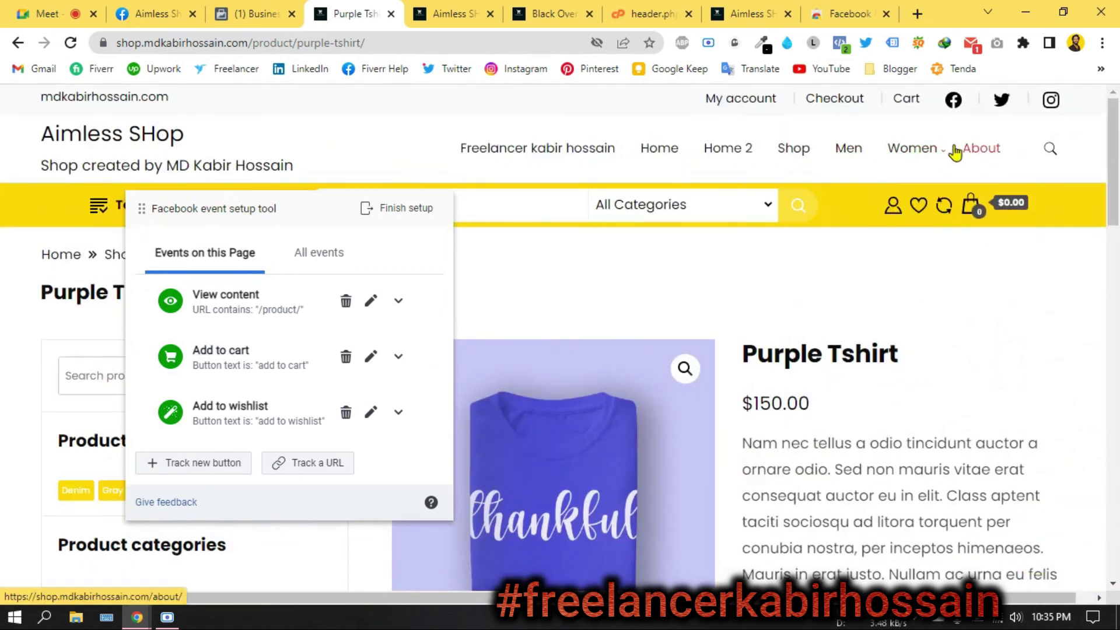
pyautogui.moveTo(933, 153)
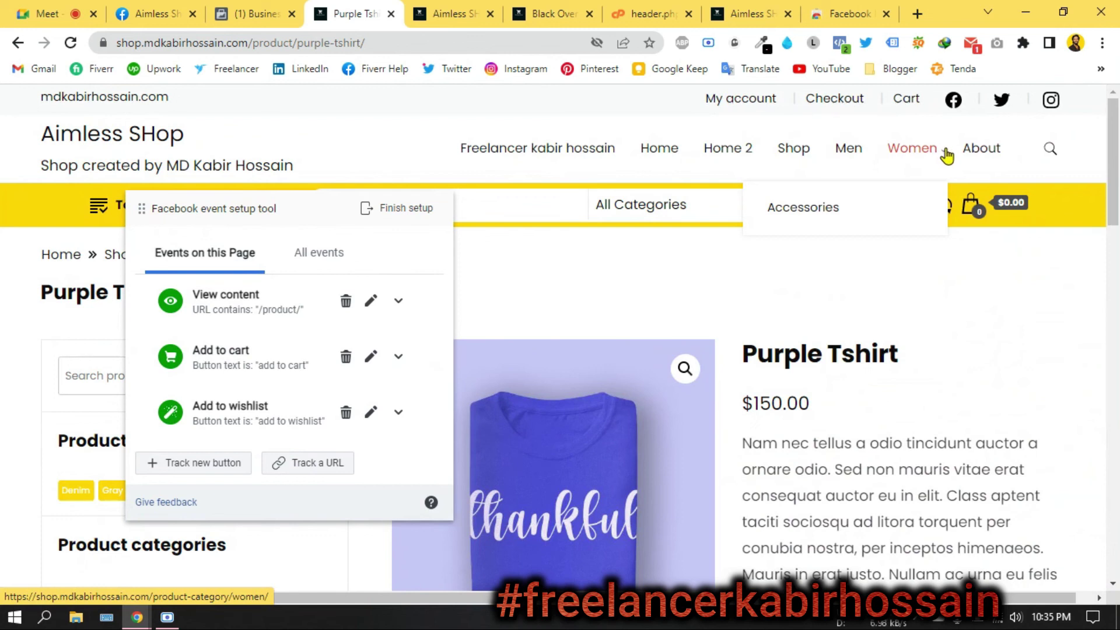
pyautogui.moveTo(272, 212); pyautogui.dragTo(476, 229)
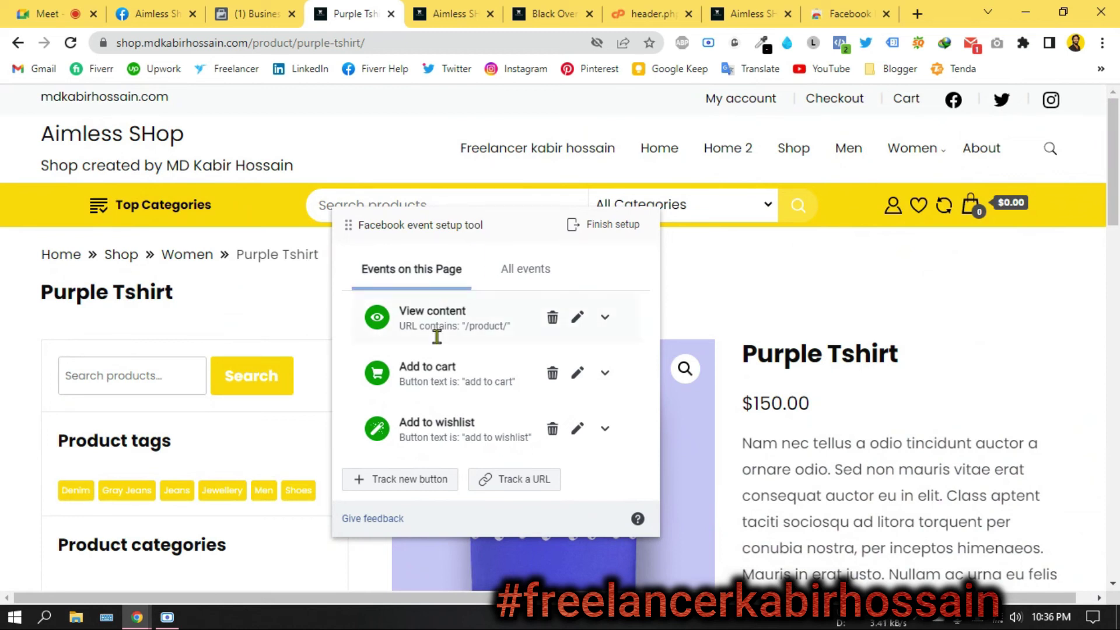
pyautogui.scroll(-5, 448, 379)
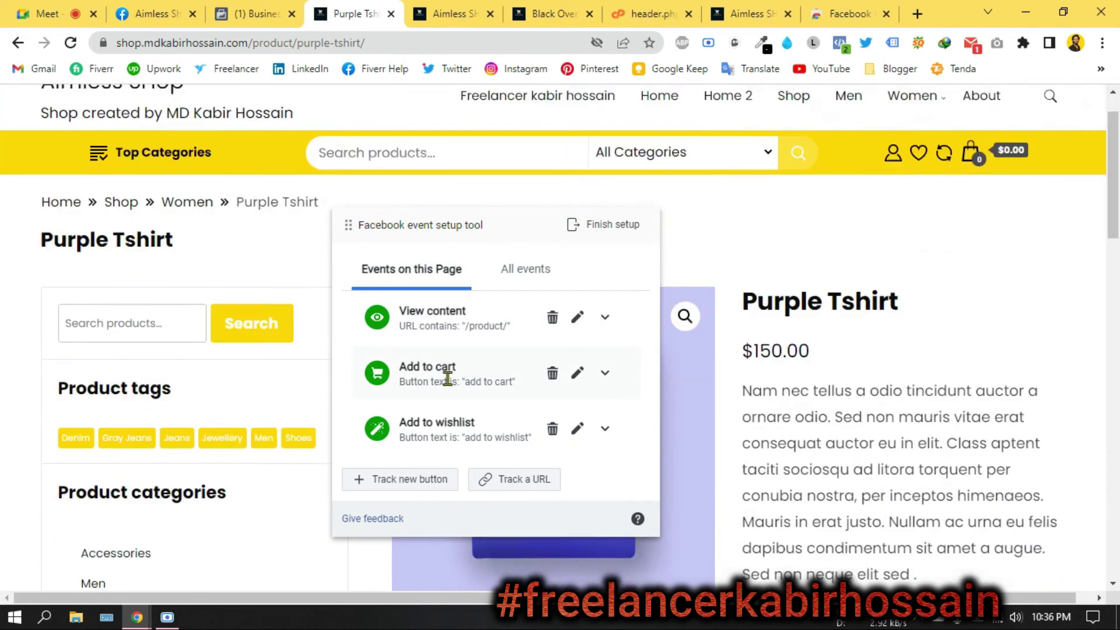
pyautogui.scroll(5, 818, 312)
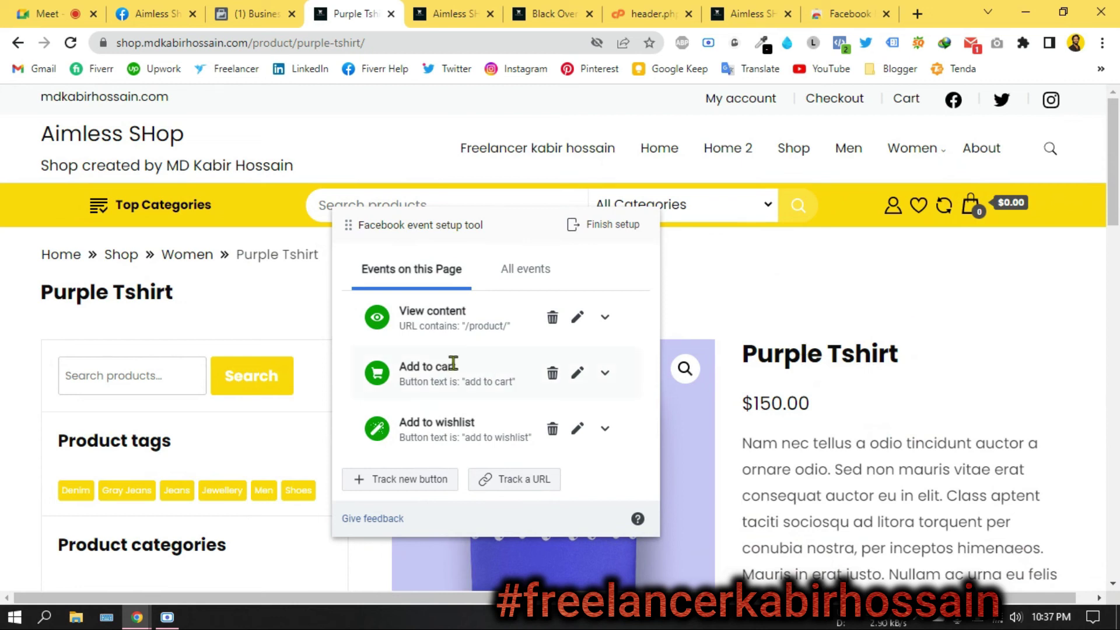
pyautogui.scroll(-1, 453, 363)
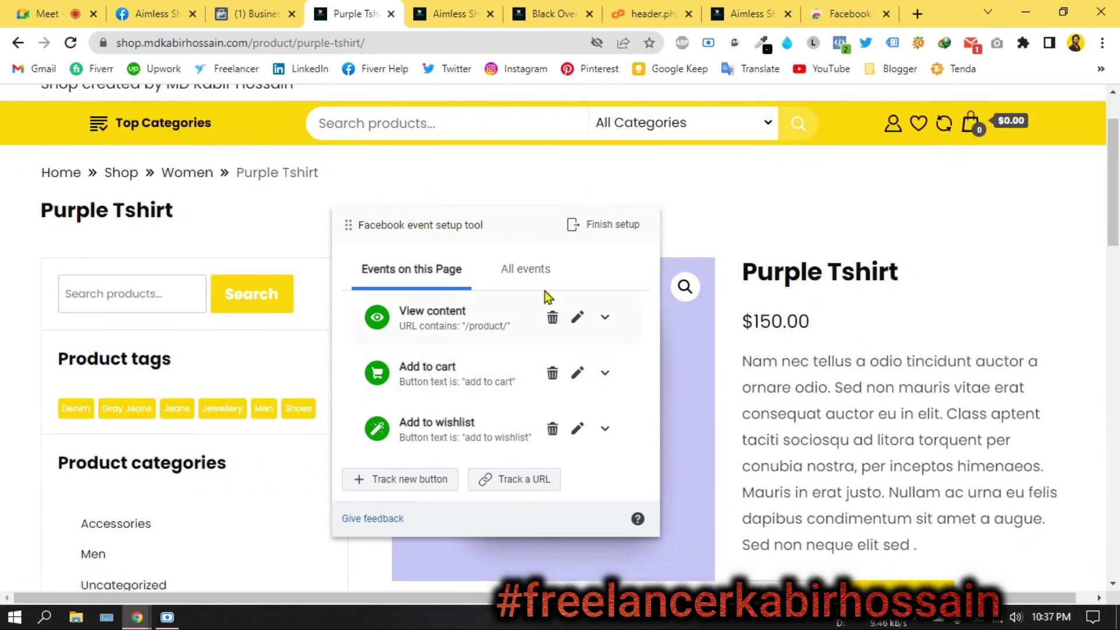
# - Finish the event setup after reviewing the added events, skipping the feedback question
pyautogui.click(608, 232)
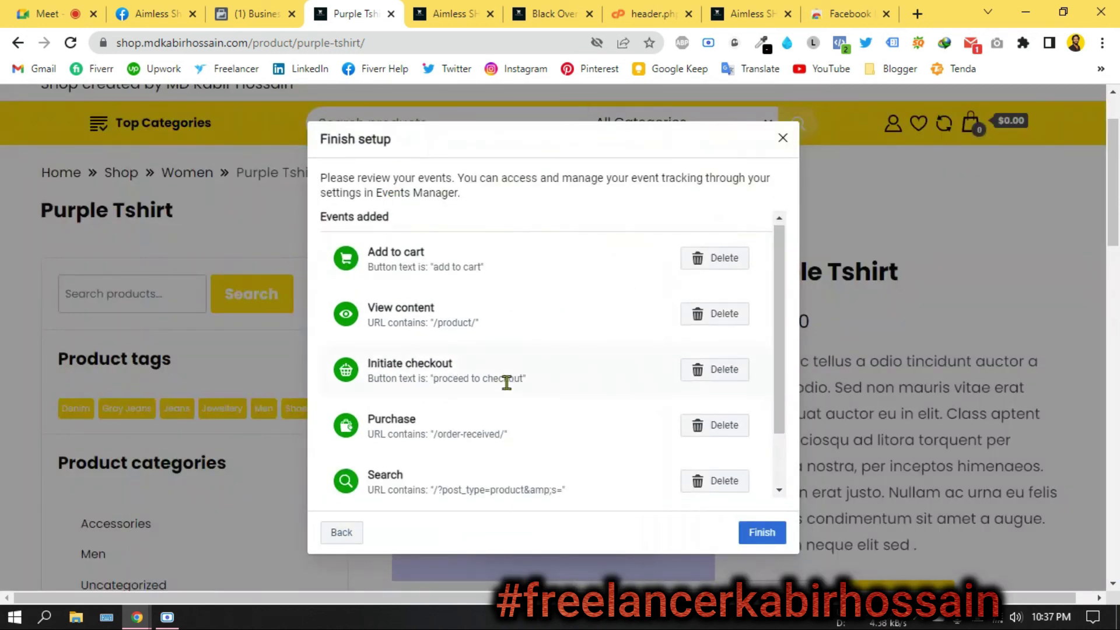
pyautogui.scroll(-1, 506, 382)
pyautogui.scroll(2, 506, 381)
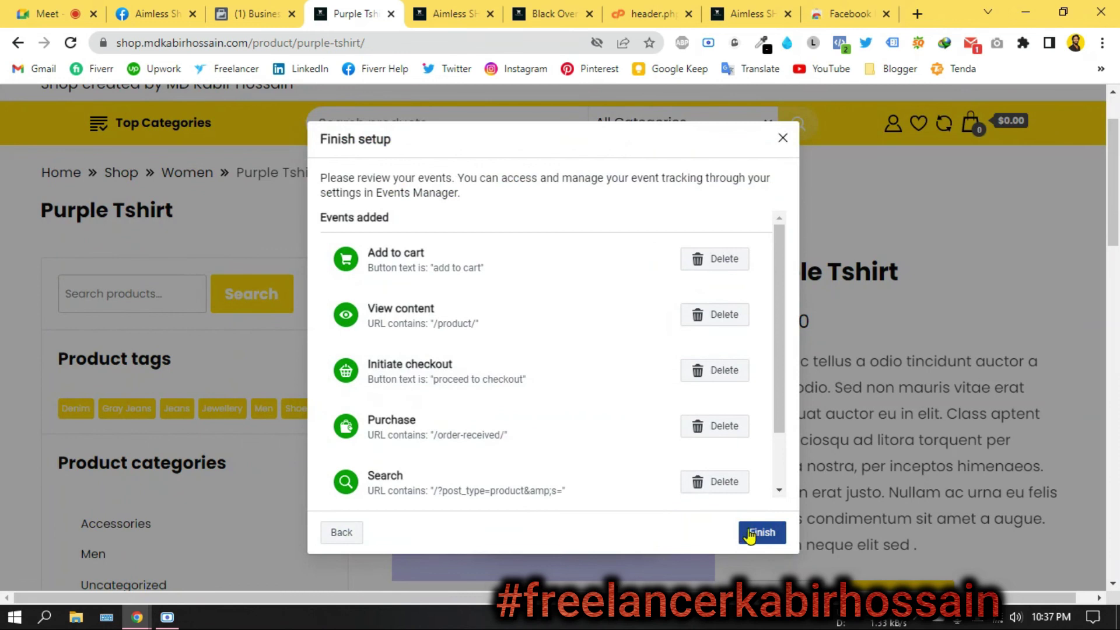
pyautogui.click(754, 532)
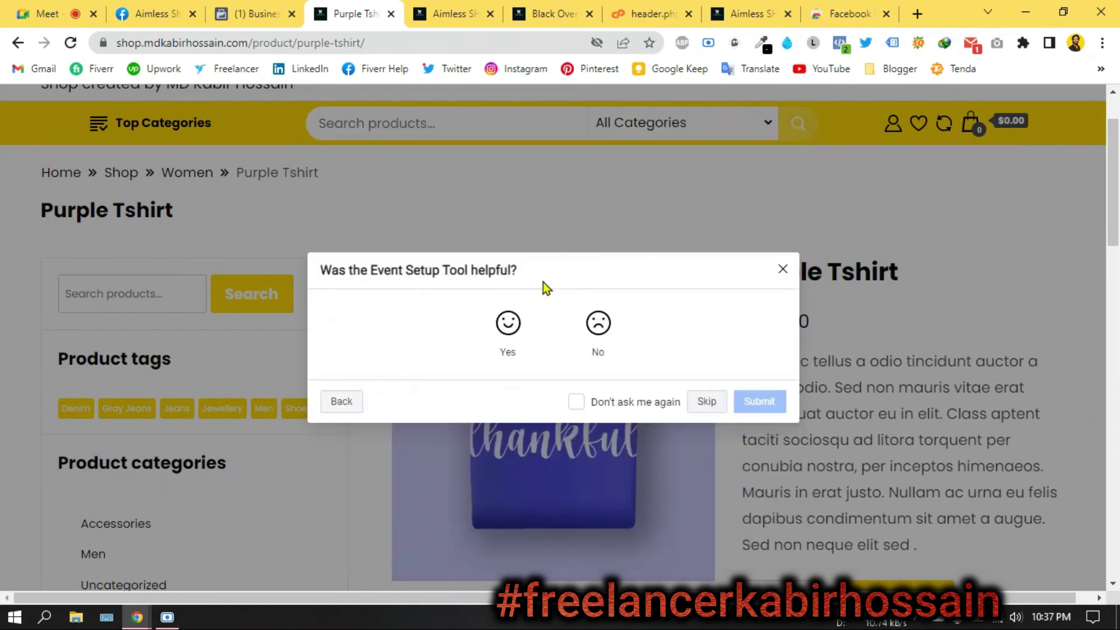
pyautogui.click(706, 402)
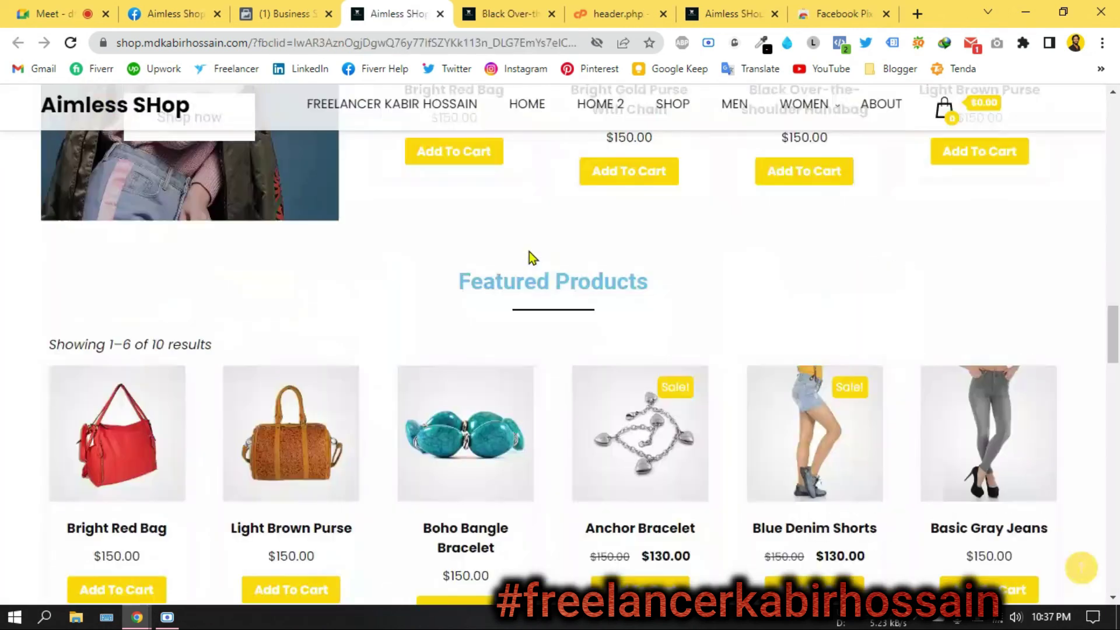
# - Return to Business settings, choose to test the events, and open shop's Pixel in Events Manager
pyautogui.click(303, 9)
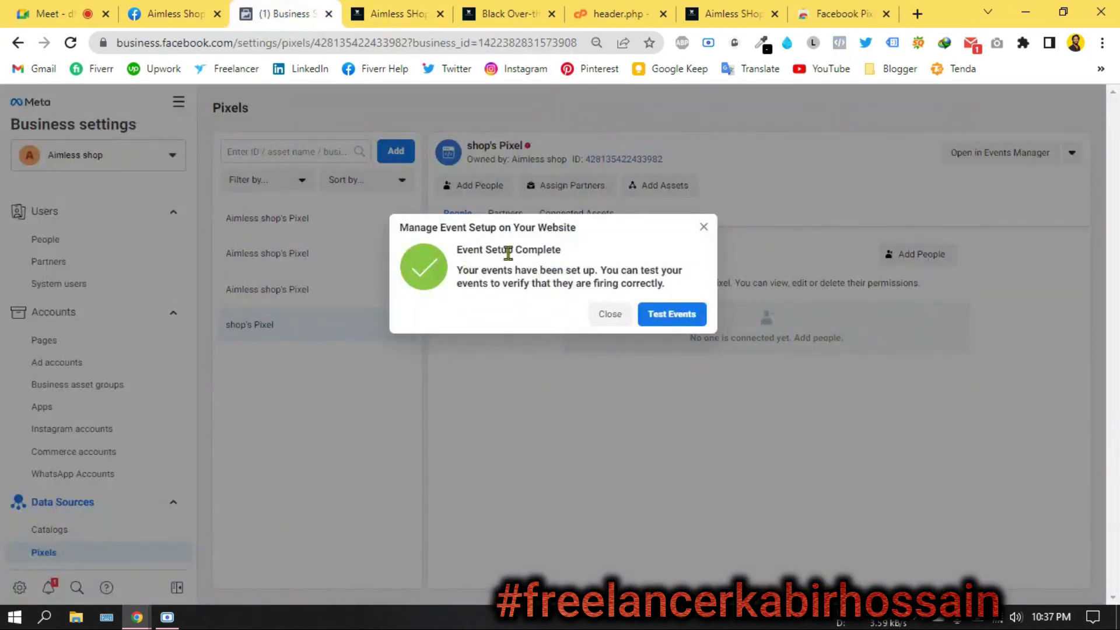
pyautogui.click(676, 324)
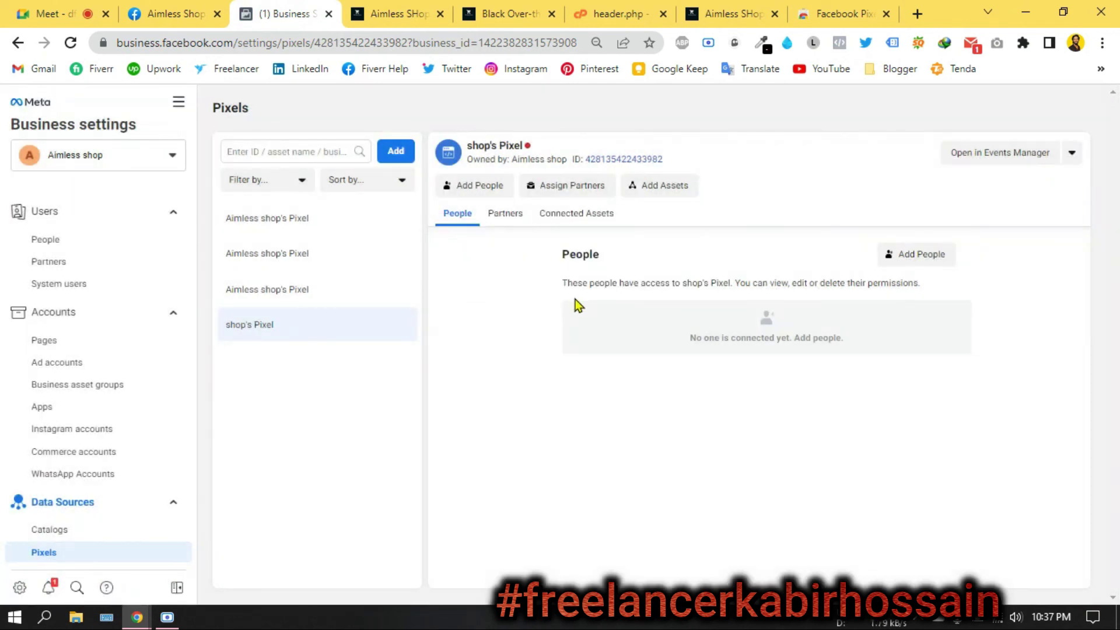
pyautogui.click(983, 165)
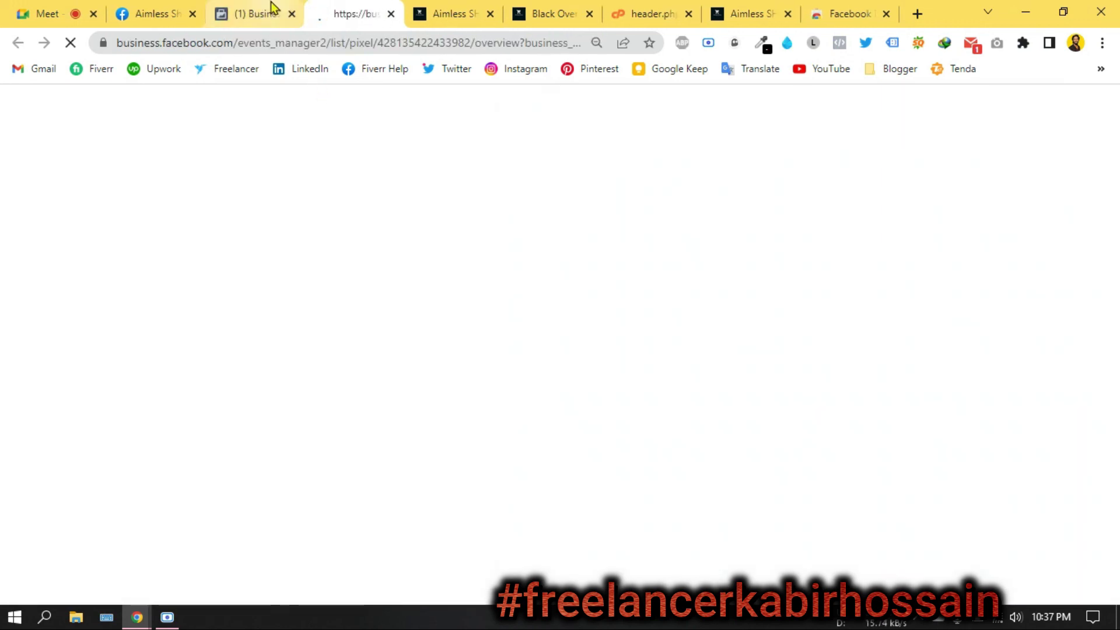
# - Reload the Business settings page and check the activity status of shop's Pixel
pyautogui.click(271, 8)
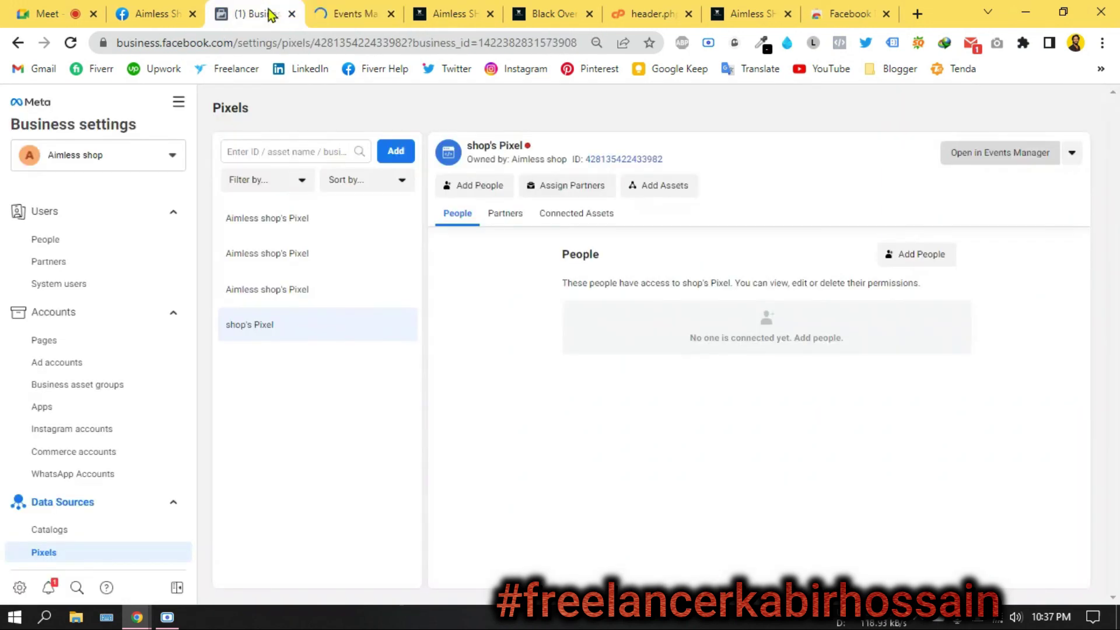
pyautogui.click(70, 43)
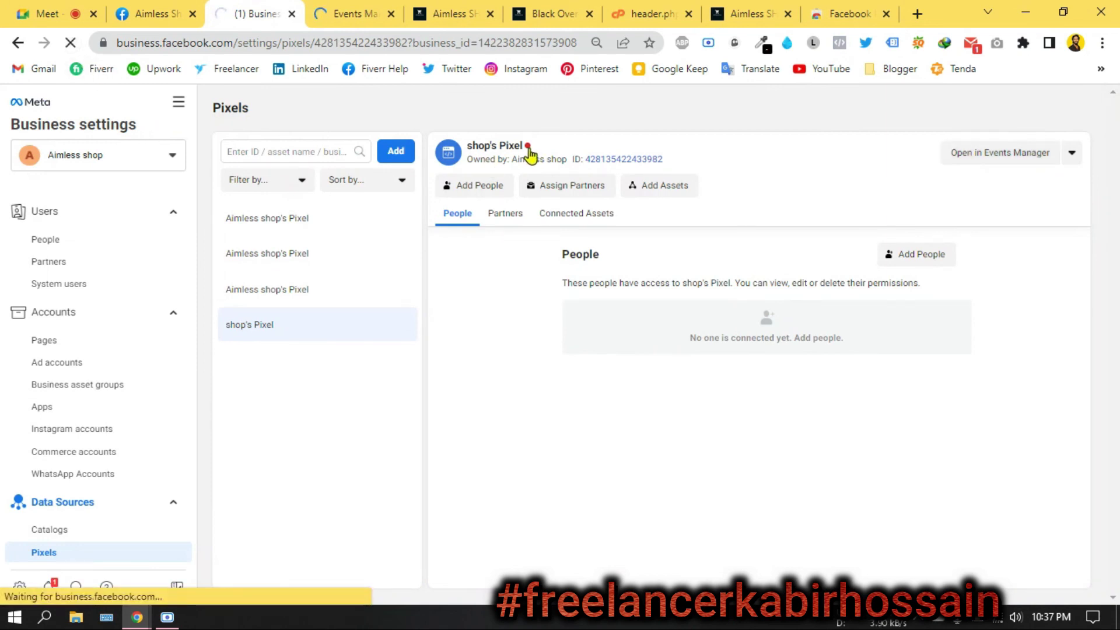
pyautogui.moveTo(527, 150)
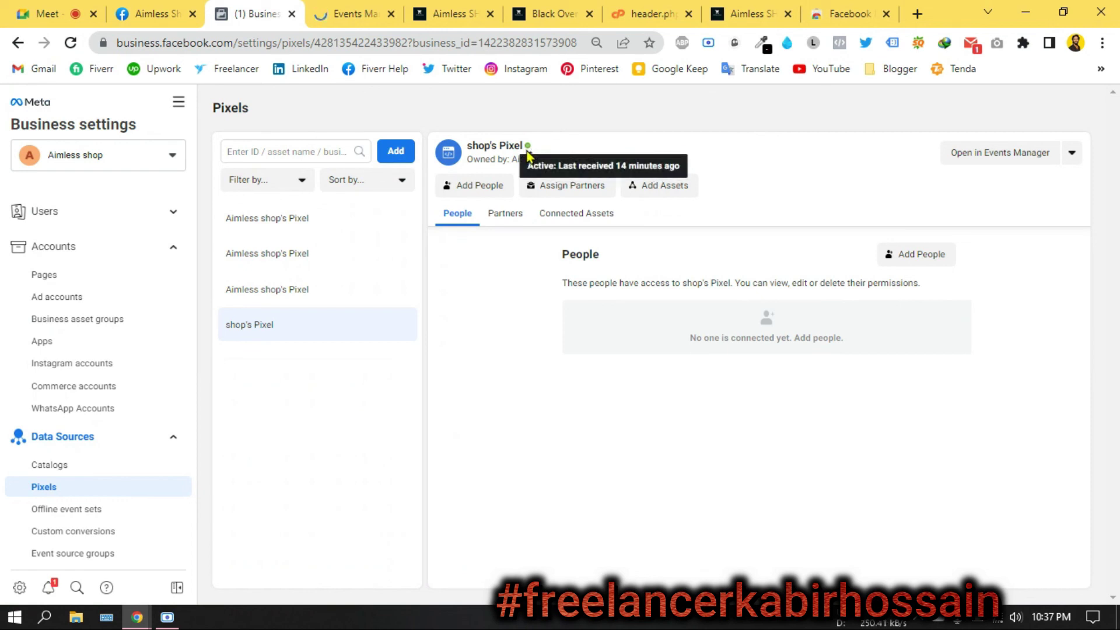
# - In Events Manager, ignore the limited conversion events review task for shop's Pixel and bring its event list into view
pyautogui.click(370, 18)
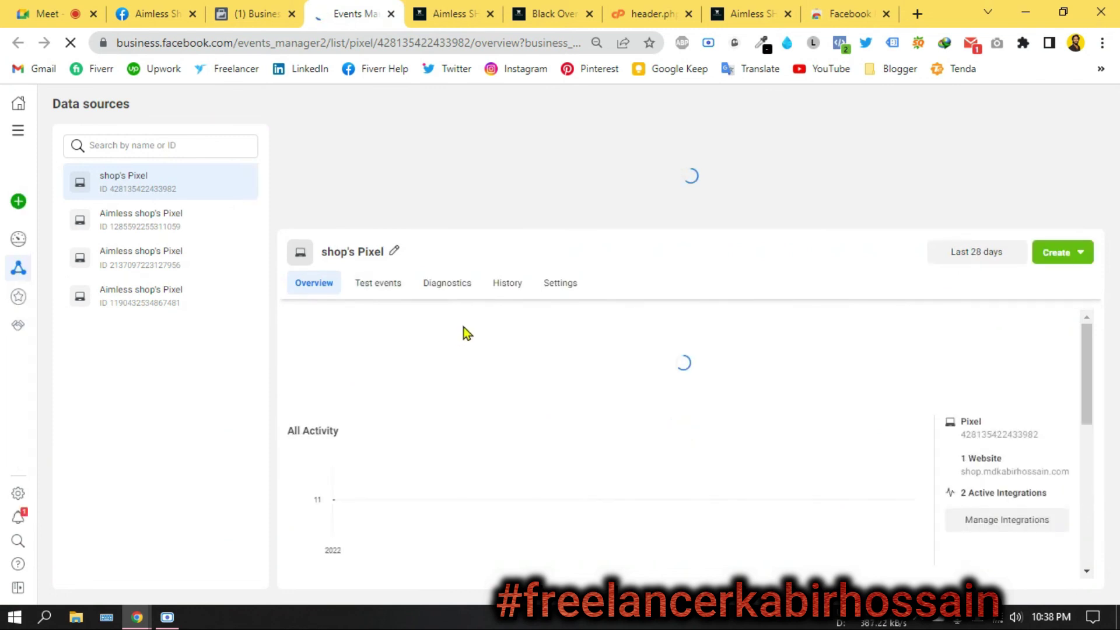
pyautogui.scroll(-5, 467, 333)
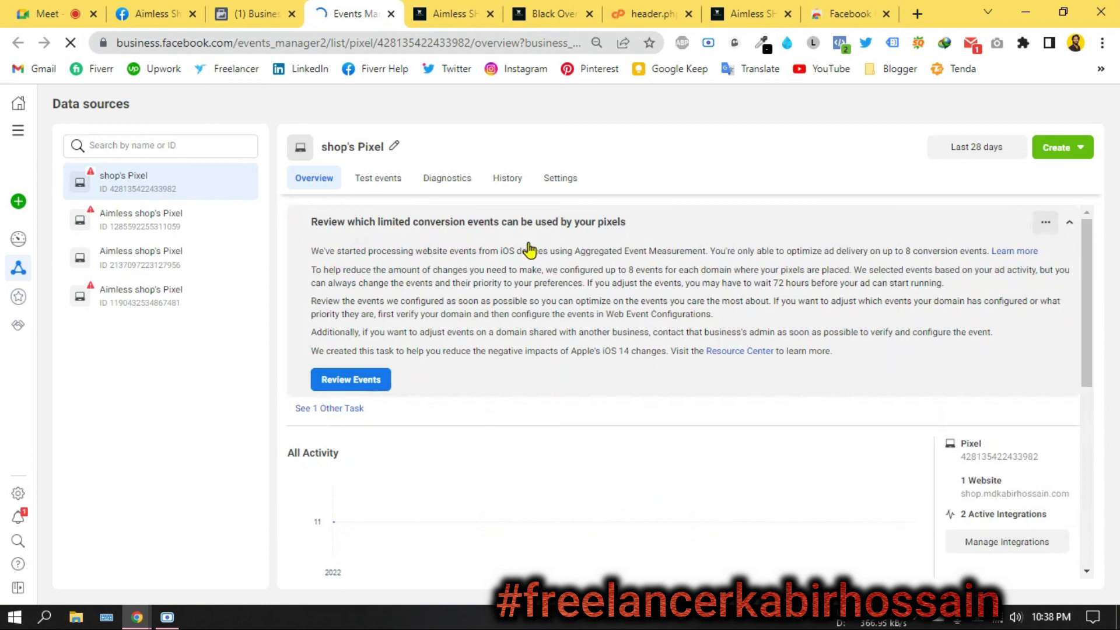
pyautogui.click(1044, 230)
pyautogui.click(1042, 231)
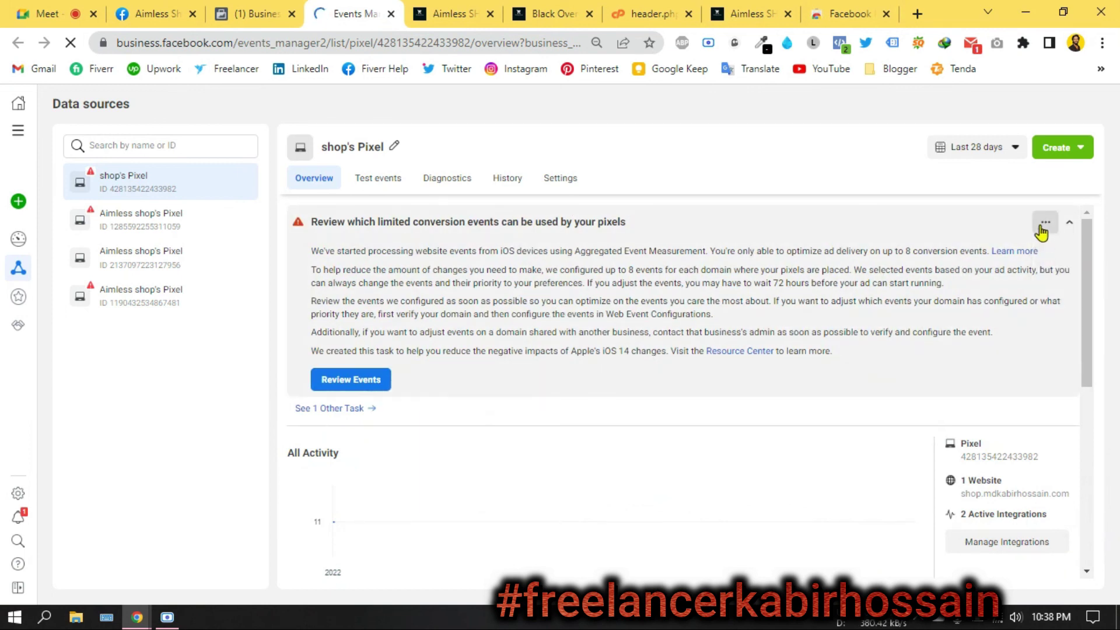
pyautogui.click(1044, 224)
pyautogui.click(1050, 256)
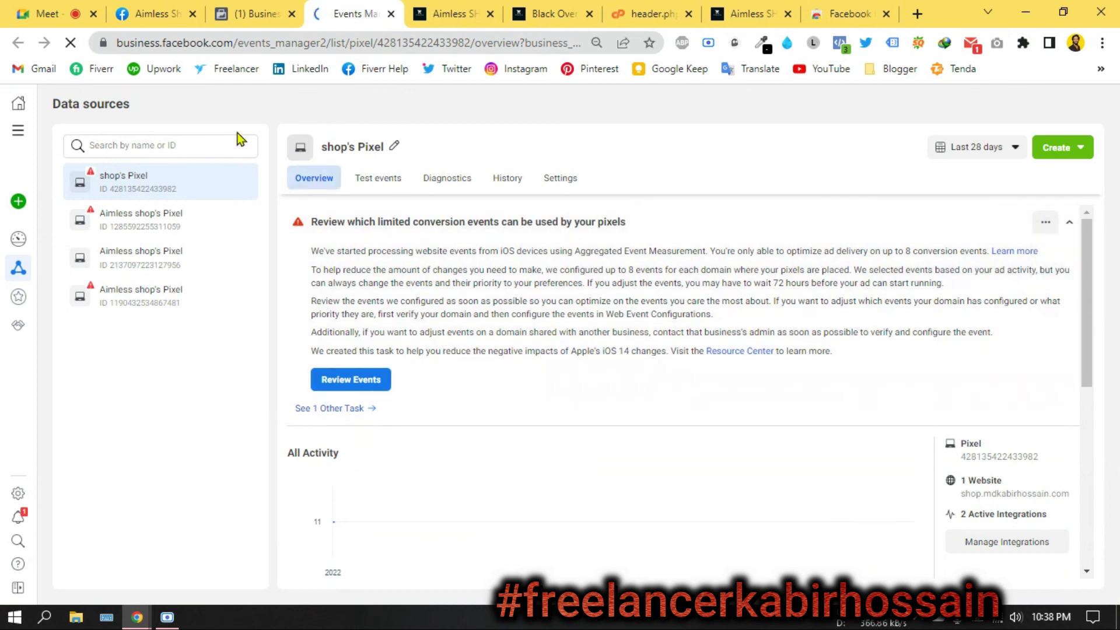
pyautogui.scroll(-4, 454, 352)
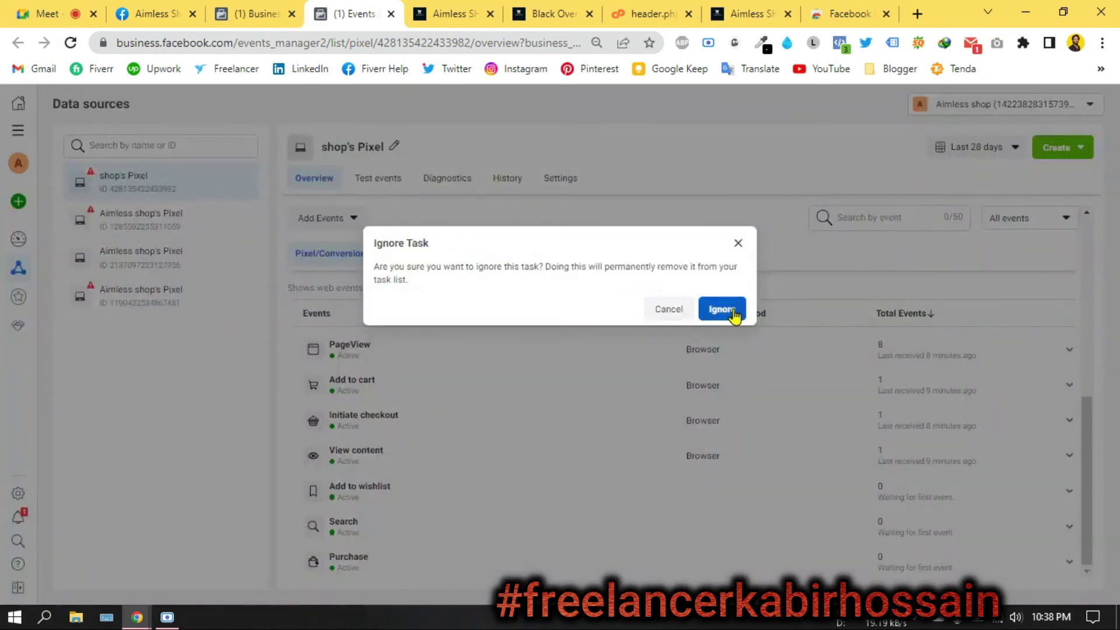
pyautogui.click(732, 311)
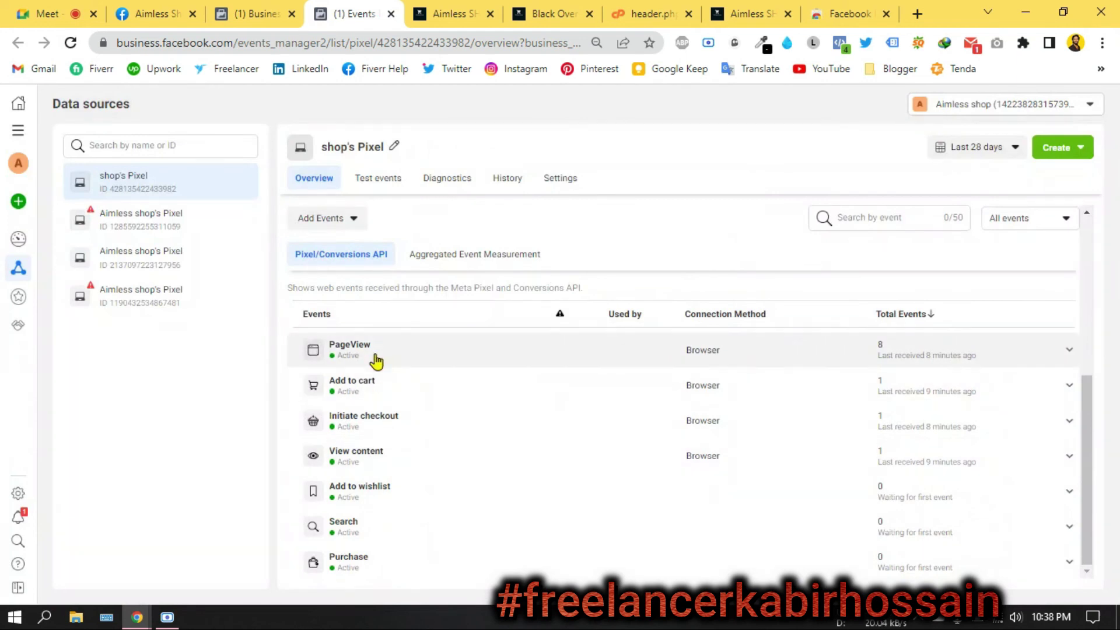